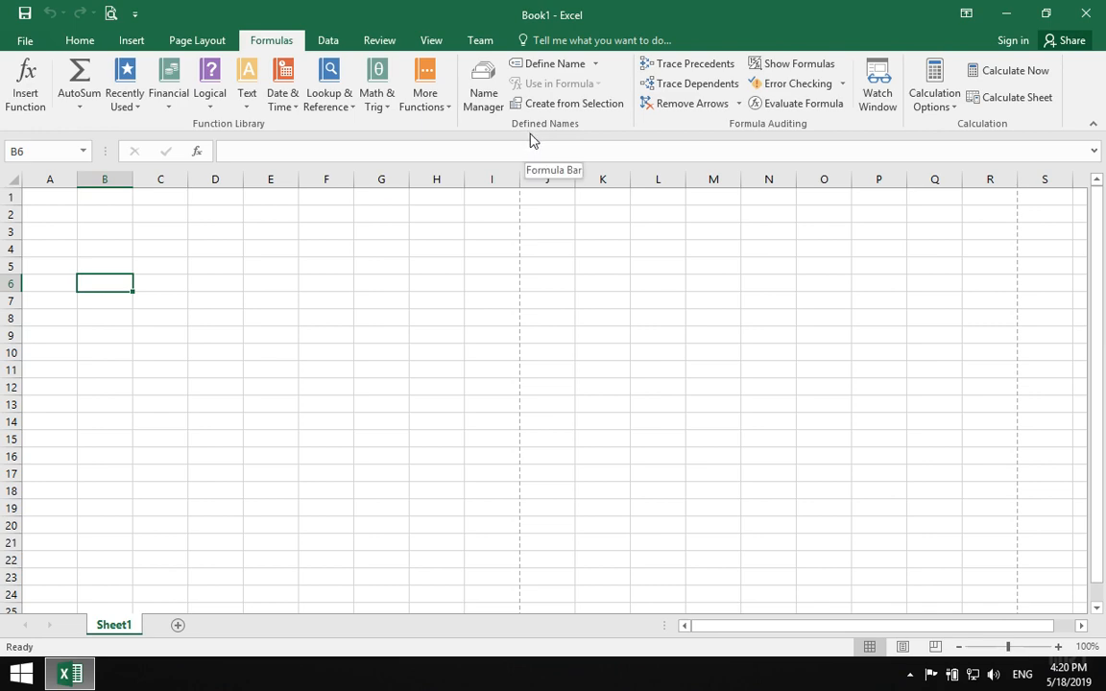
- Open the Name Manager to check the workbook's defined names, and close it without adding any
scroll(231, 257, up, 5)
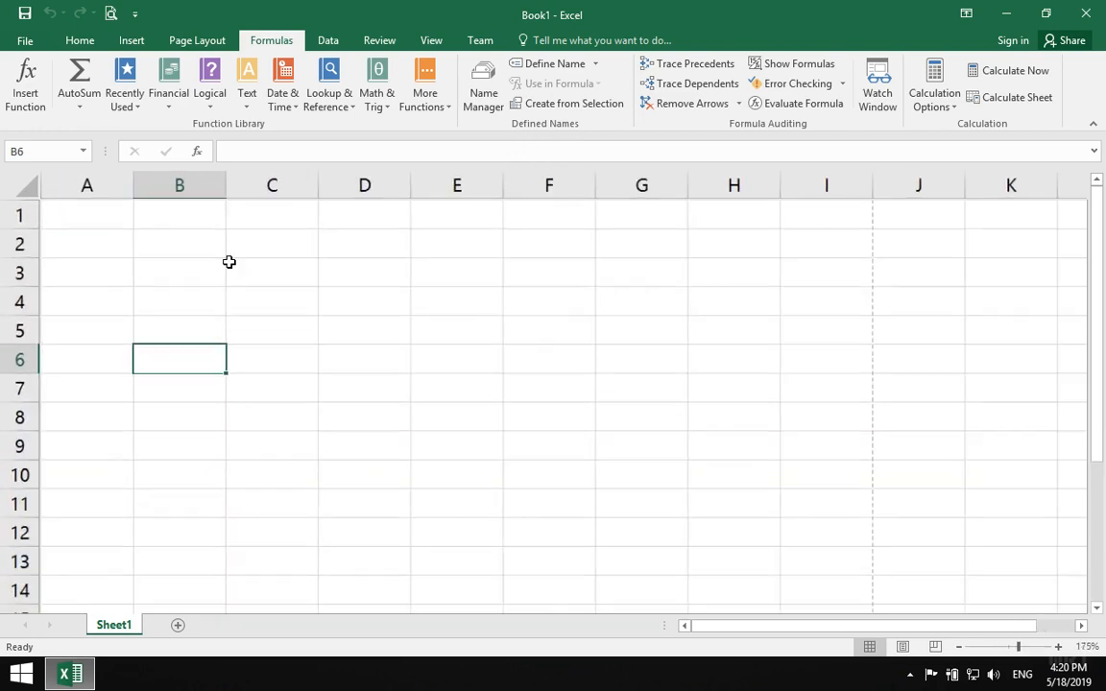
scroll(229, 262, up, 1)
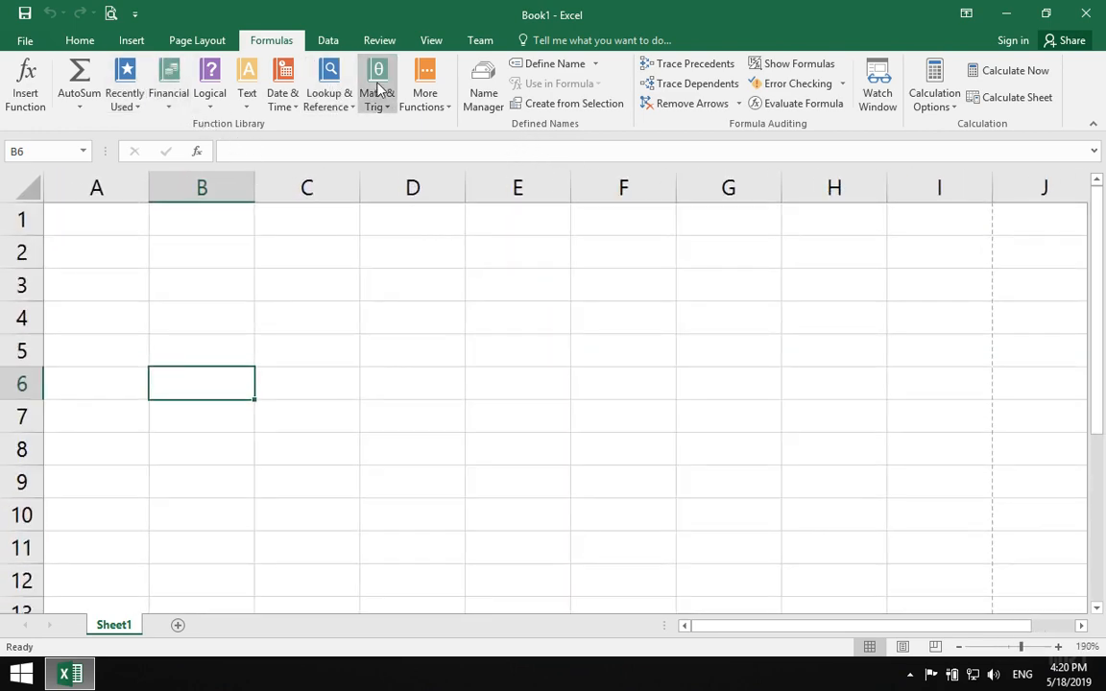
click(169, 280)
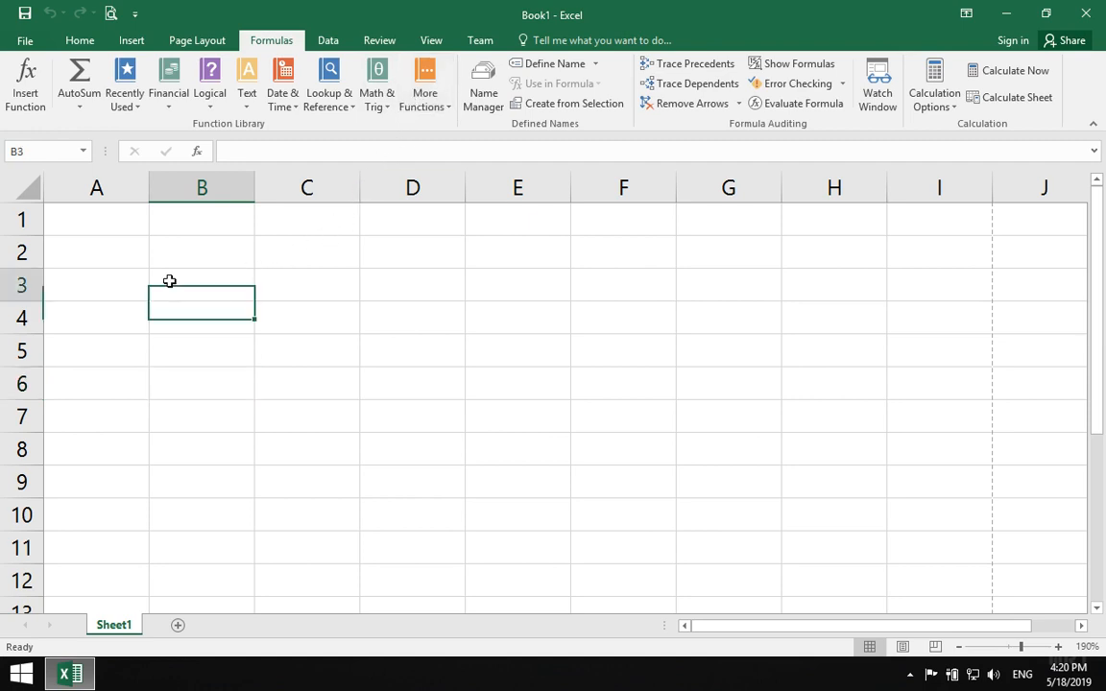
click(108, 213)
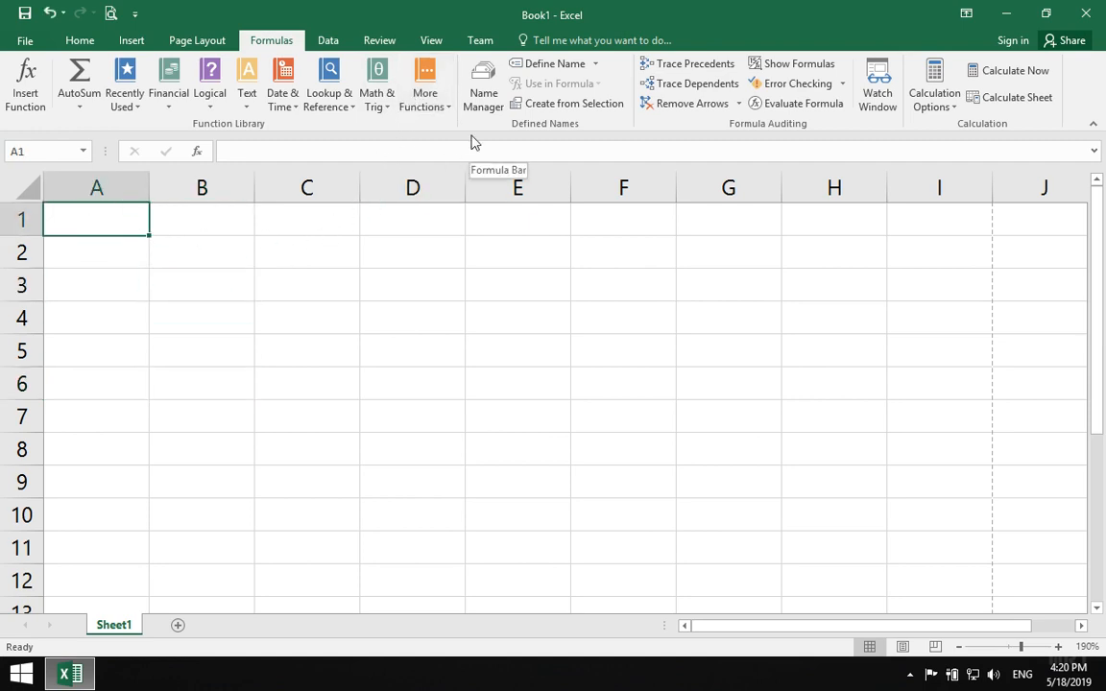
click(487, 108)
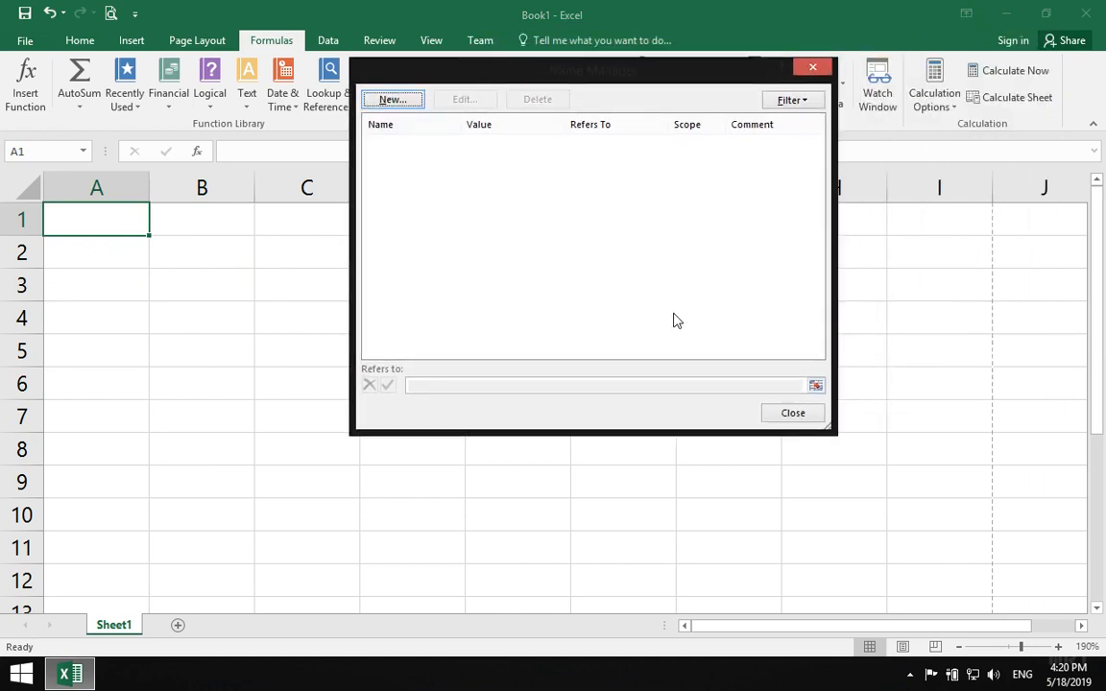
click(785, 414)
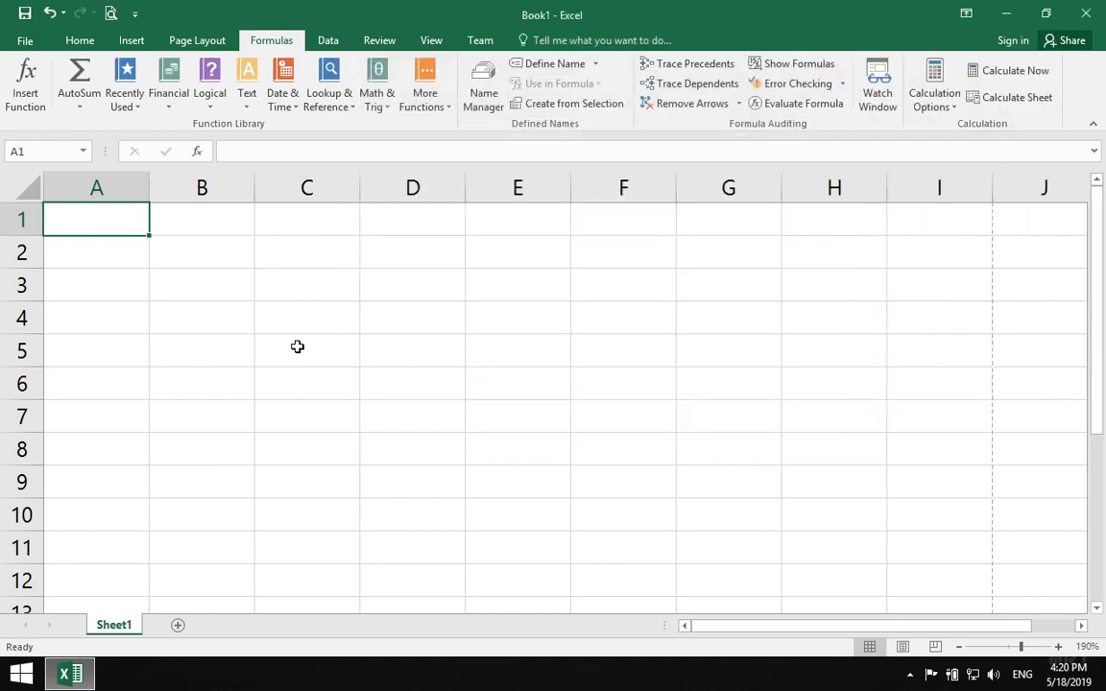
- Enter the column headings Name, Post and Salary in cells A1 to C1
text(Name)
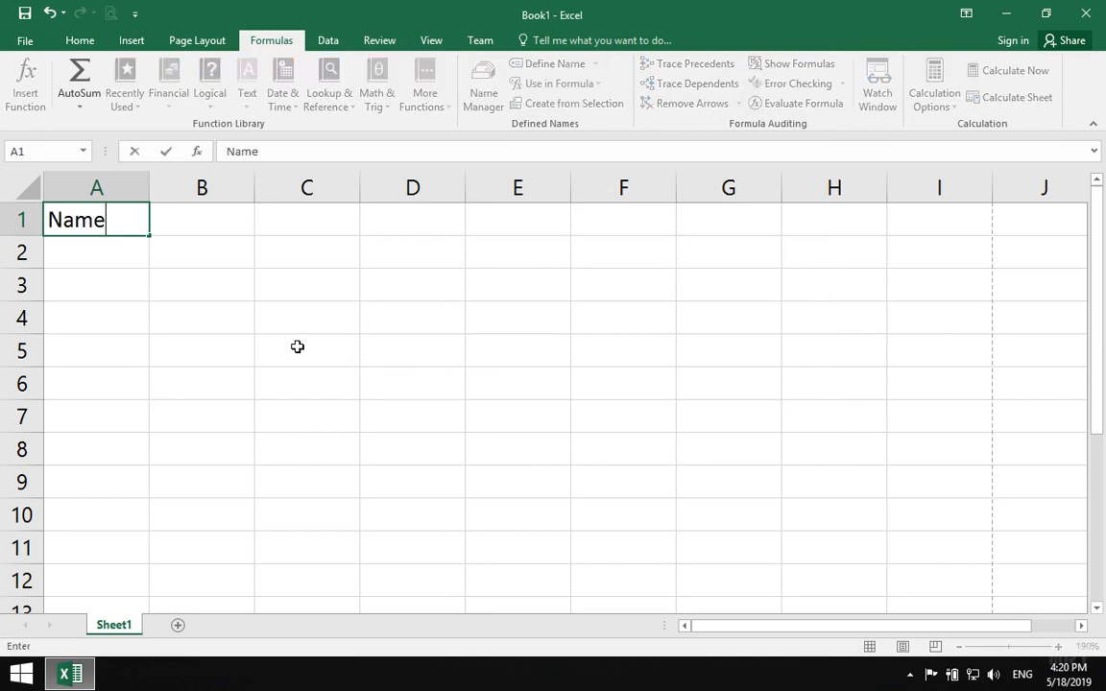
key(Tab)
text(Post)
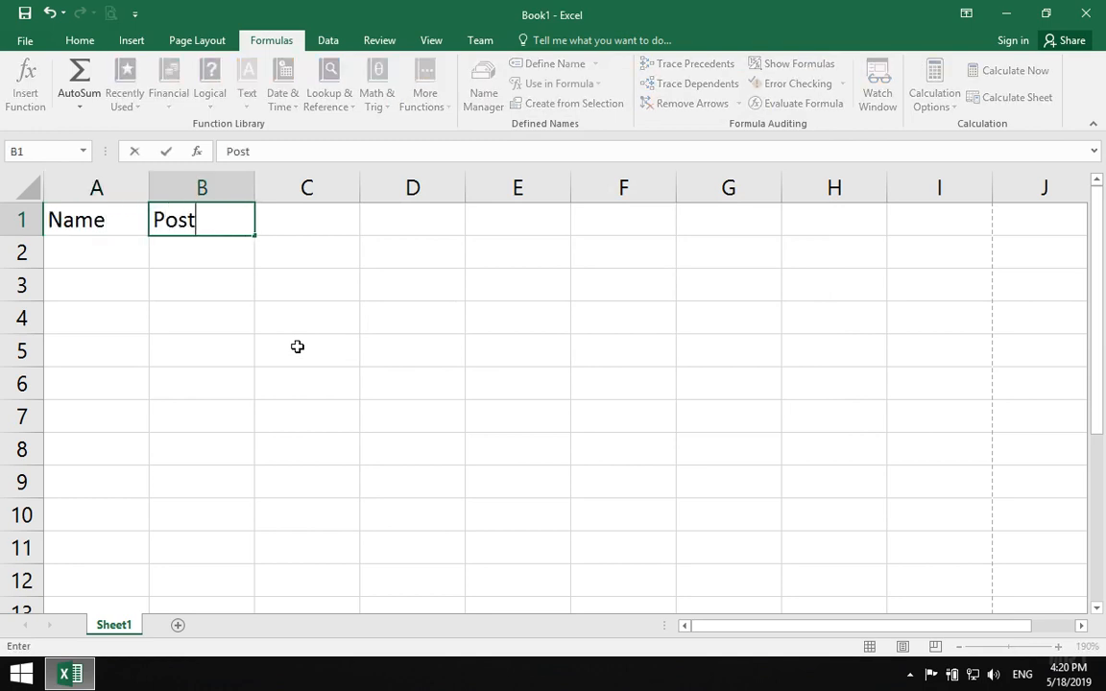
key(Tab)
text(Salary)
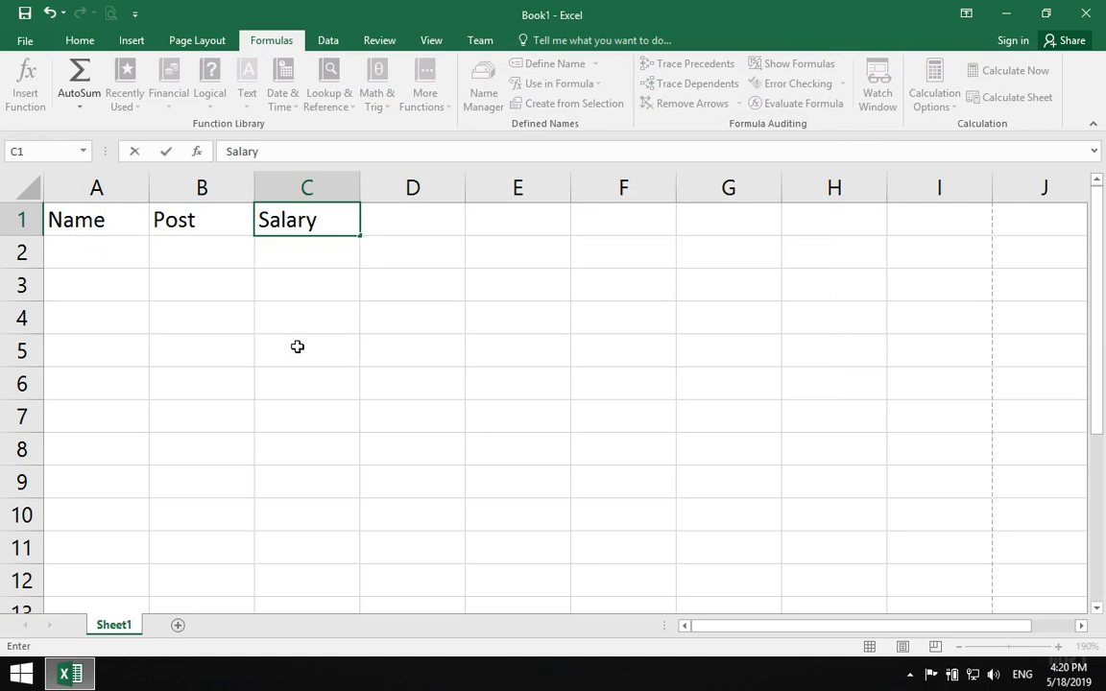
- Clear the Post heading and delete column B so that Salary sits next to Name
key(Left)
key(Delete)
key(Right)
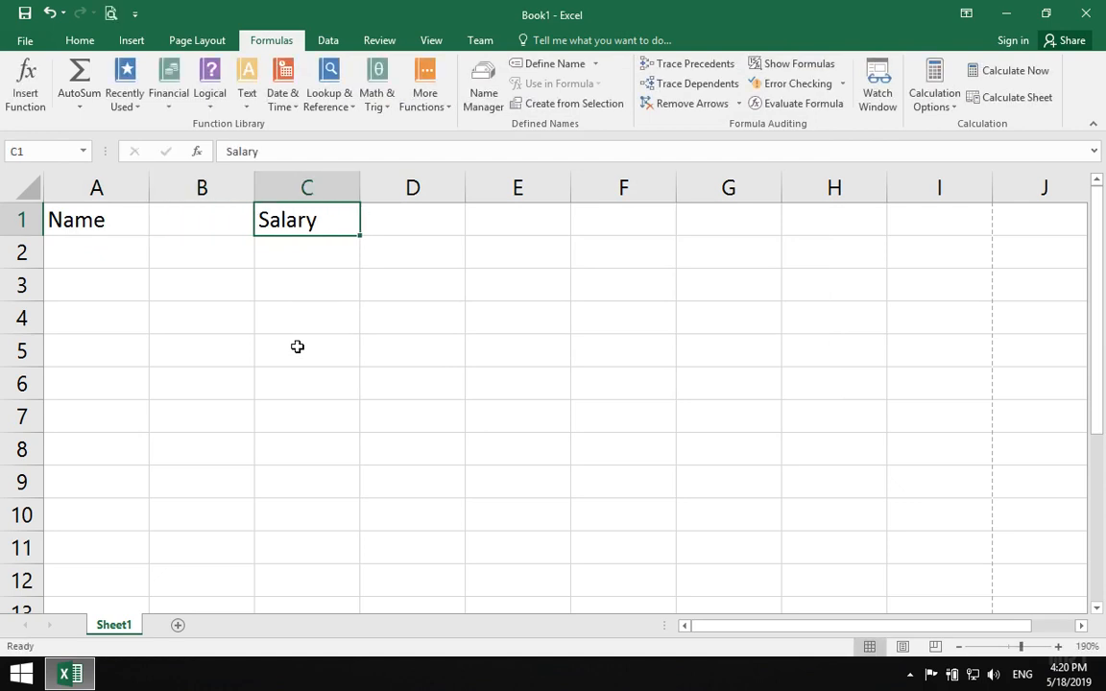
right_click(219, 178)
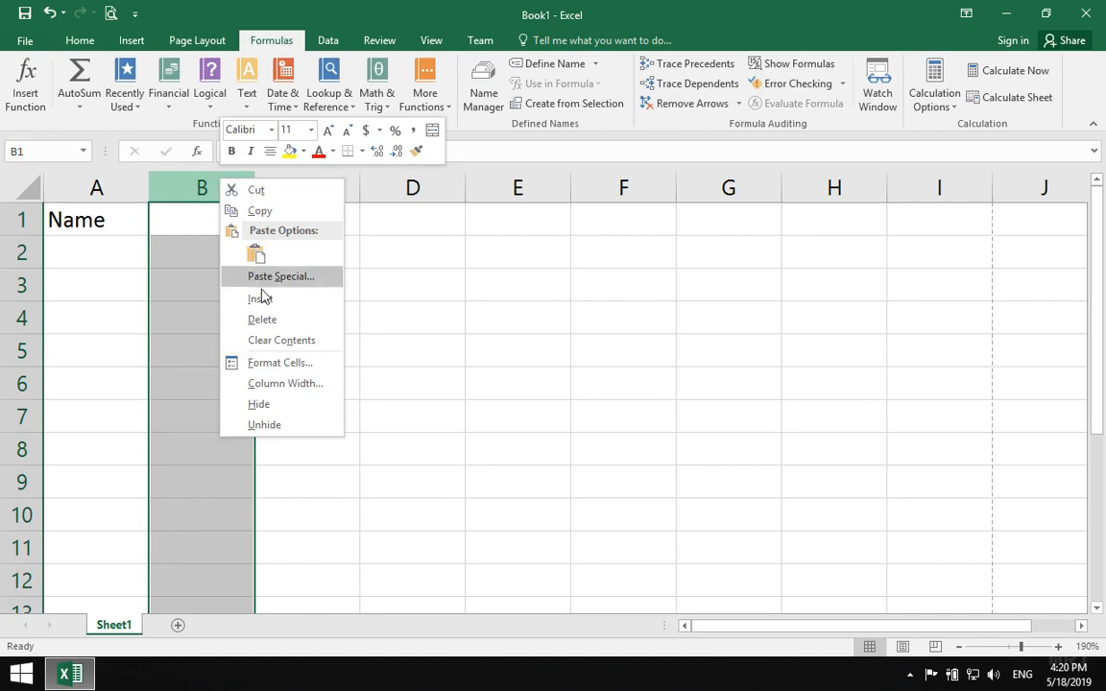
click(262, 320)
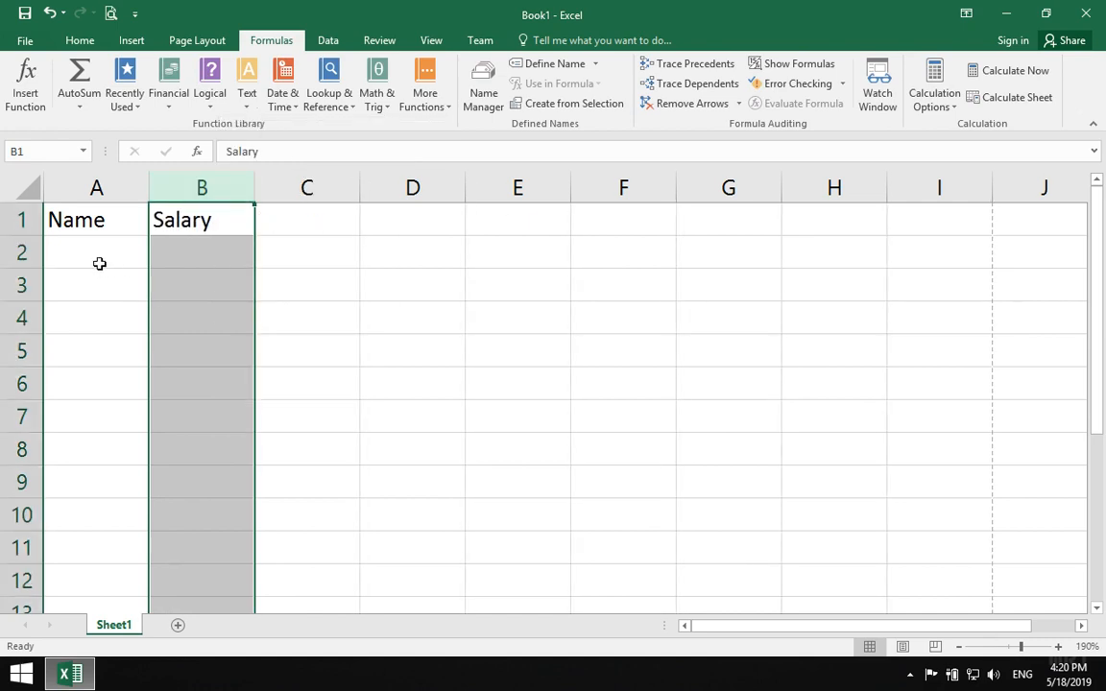
- Fill cells A2 to A7 under the Name heading with the six employees' first names
click(99, 260)
text(Ahmad)
key(Return)
text(Sajjad)
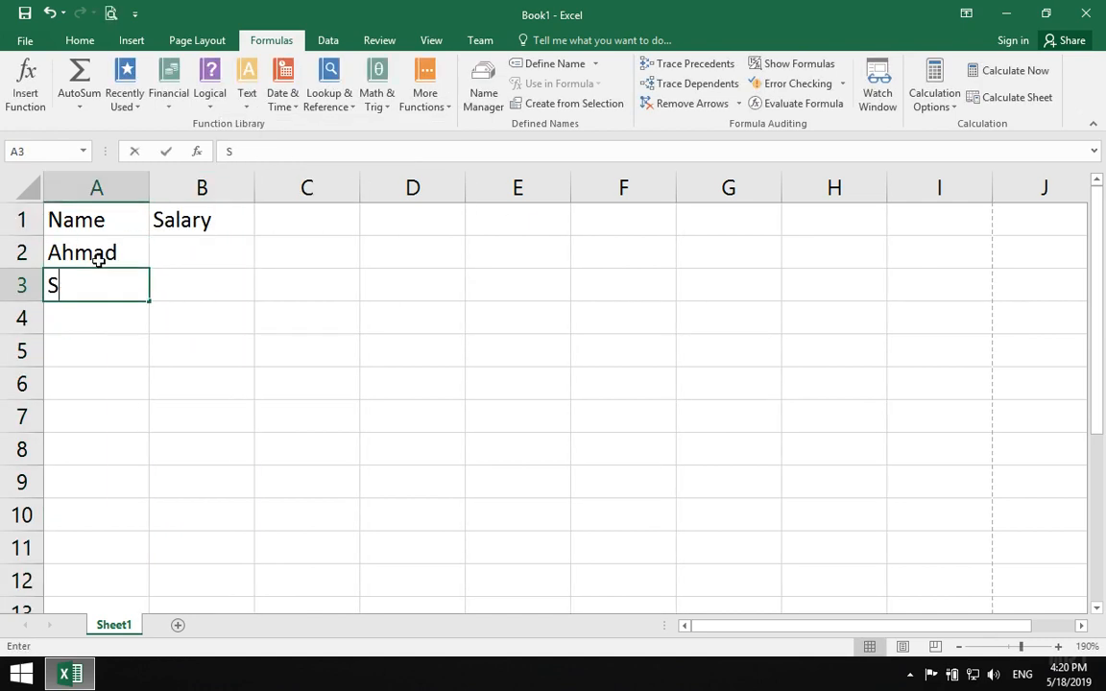
key(Return)
text(Imad)
key(Return)
text(W)
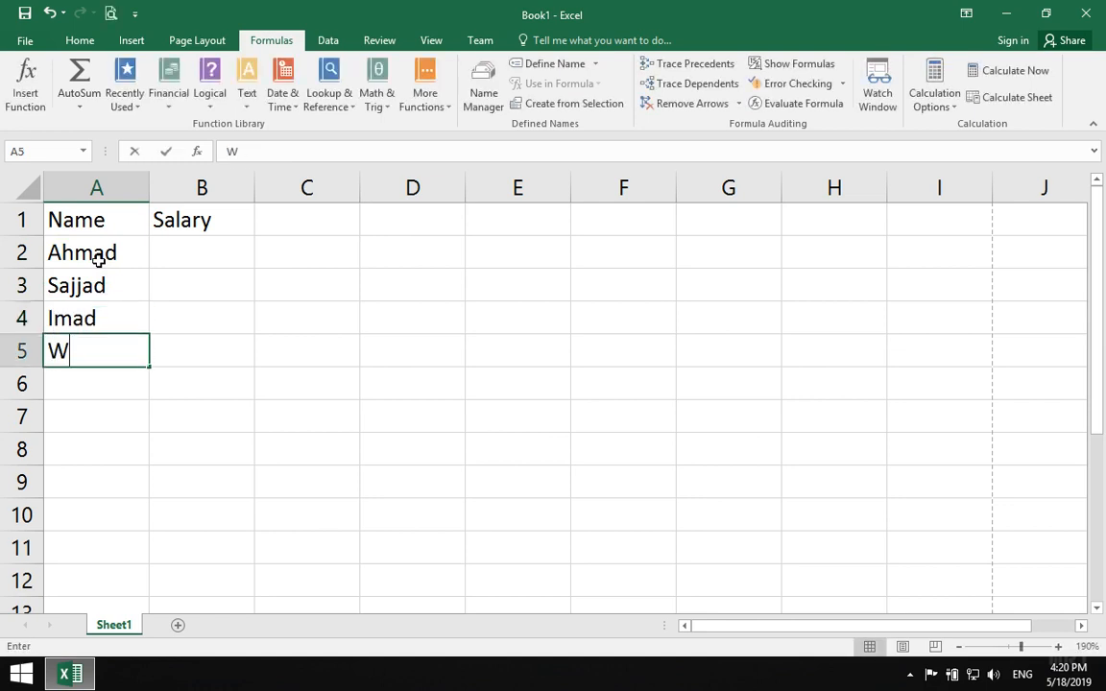
text(aseem)
key(Return)
text(Noor)
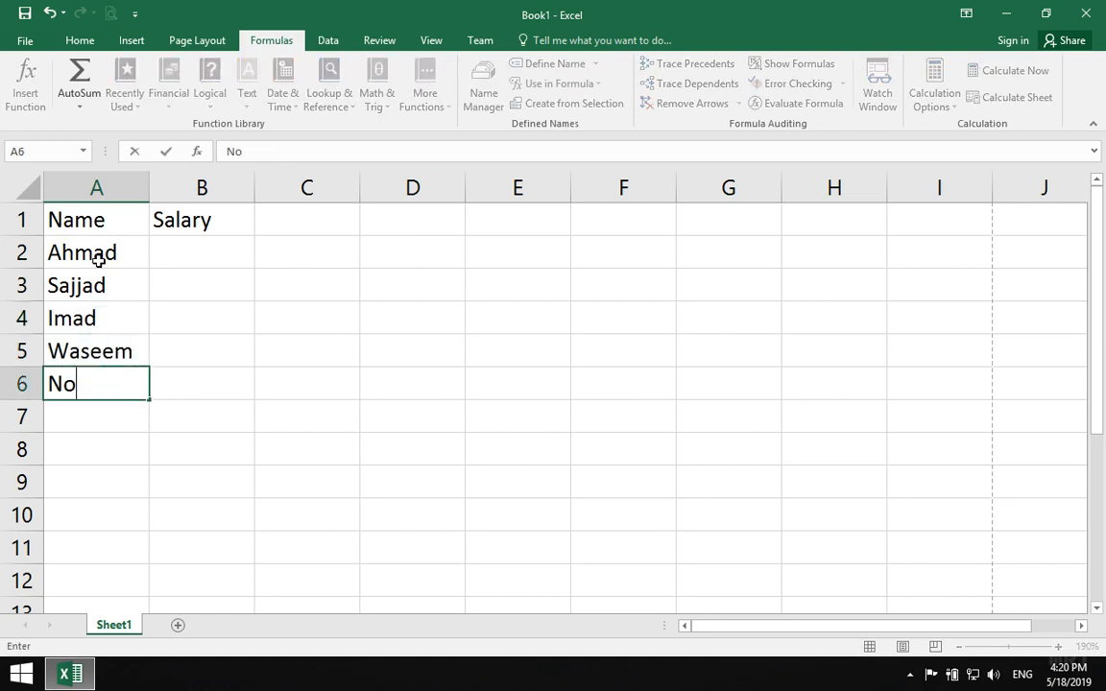
key(Return)
text(Kamal)
- Enter the salaries 1200, 1300, 1500, 1600, 1400 and 1800 in cells B2 to B7
key(Tab)
key(Up)
key(Up)
key(Up)
key(Up)
key(Up)
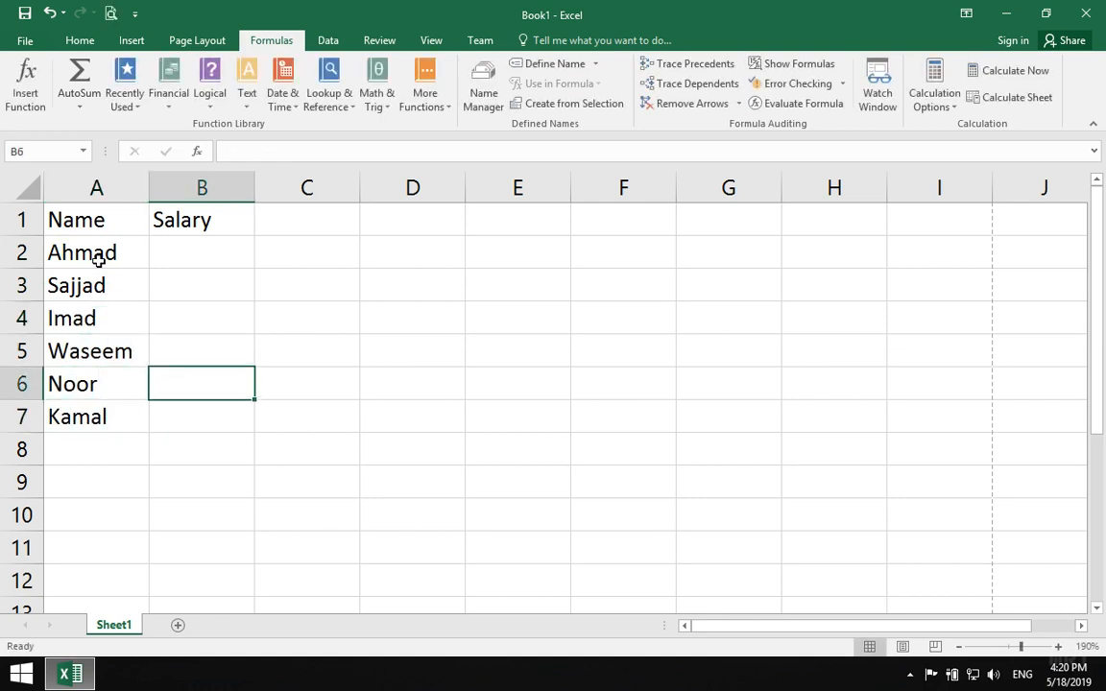
text(1200)
key(Return)
text(1300)
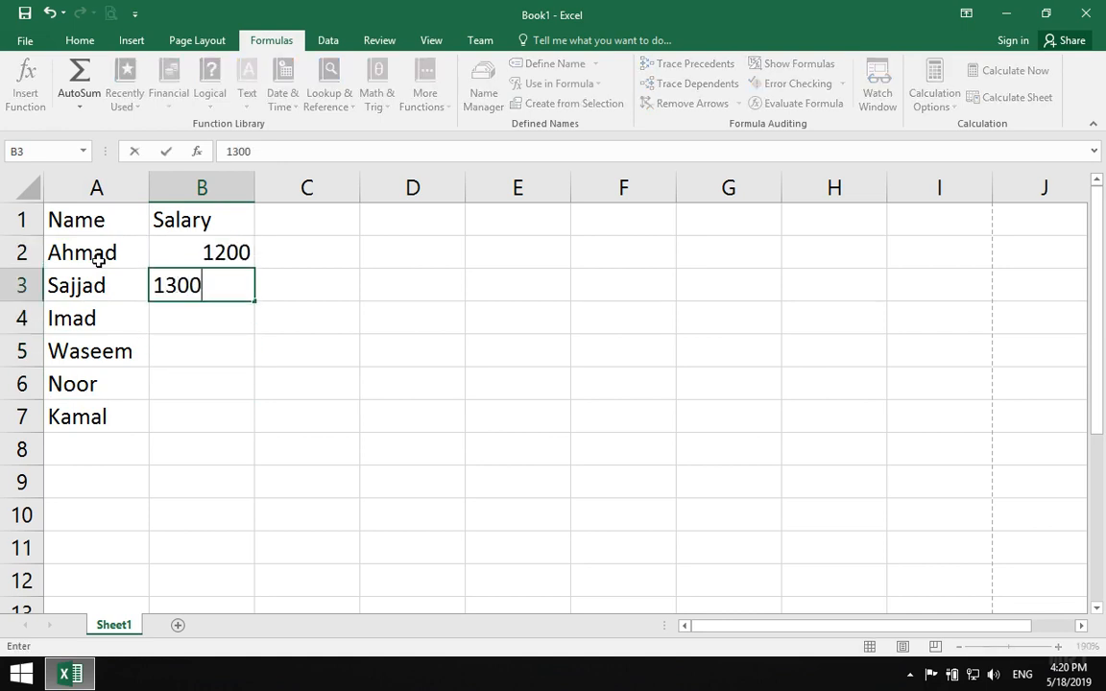
key(Return)
text(1500)
key(Return)
text(16)
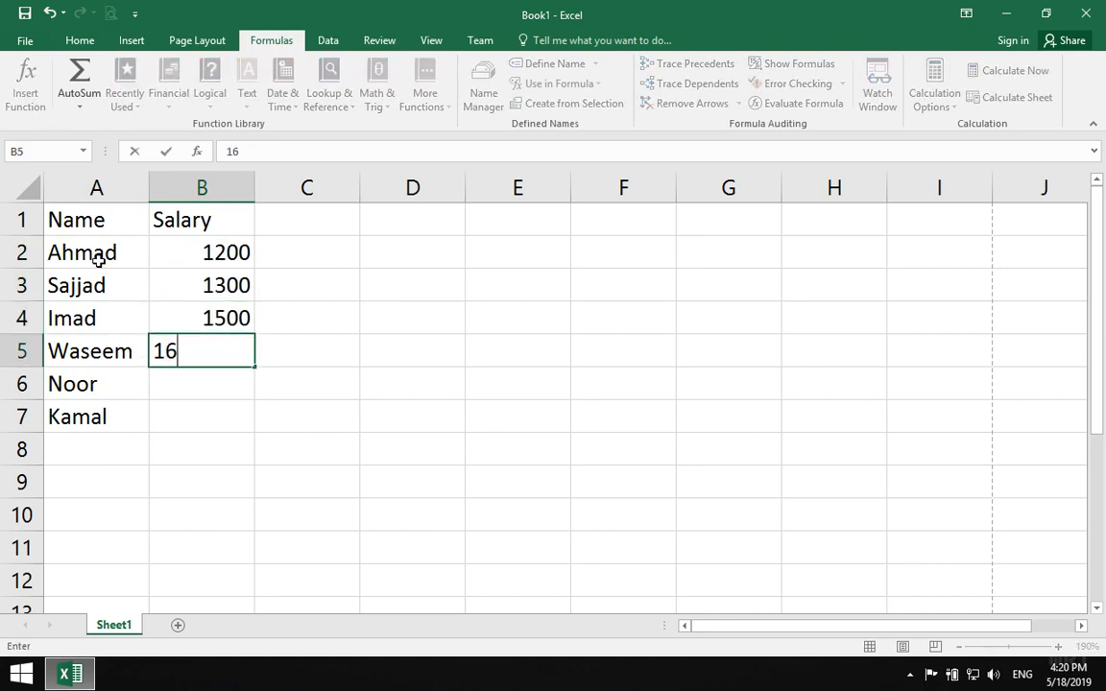
text(00)
key(Return)
text(1400)
key(Return)
text(1800)
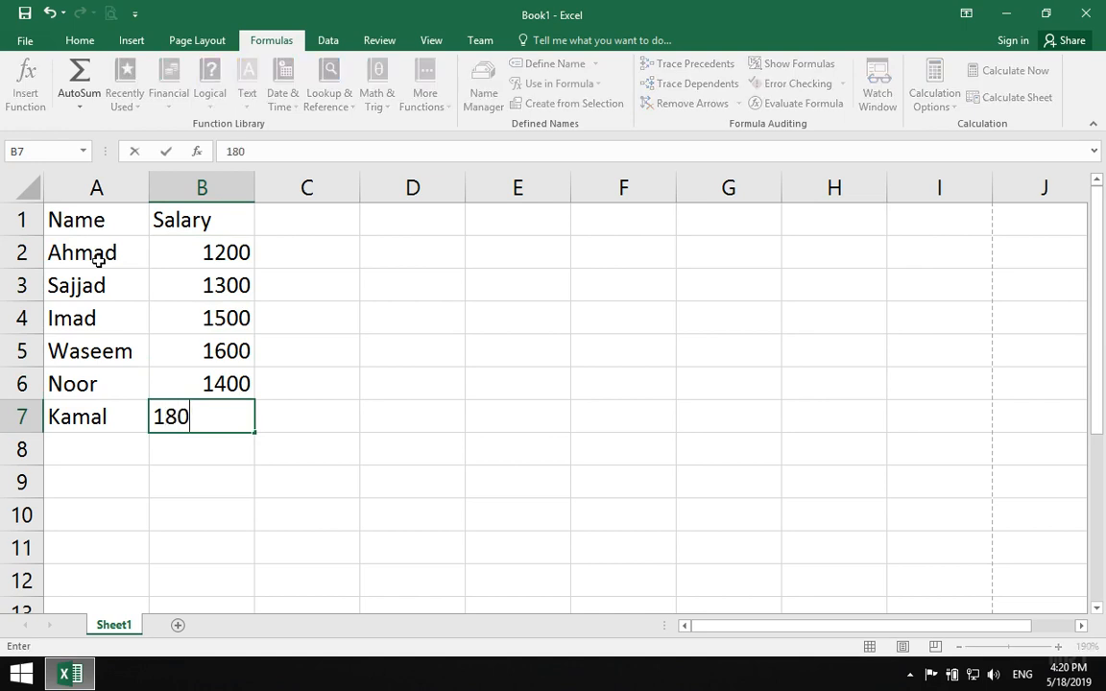
key(Return)
- Apply all borders to the Name and Salary table in A1:B7
drag(111, 229, 215, 420)
click(79, 40)
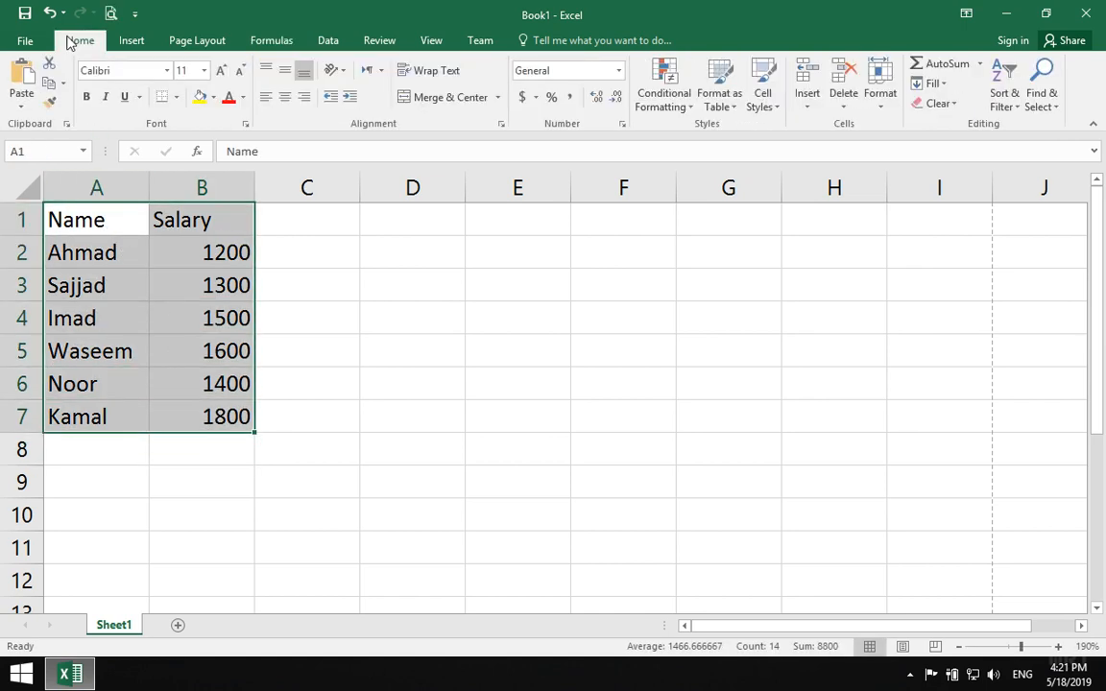
click(175, 97)
click(188, 251)
click(161, 278)
- Give the header cells A1:B1 a yellow fill and bold text
drag(96, 220, 198, 221)
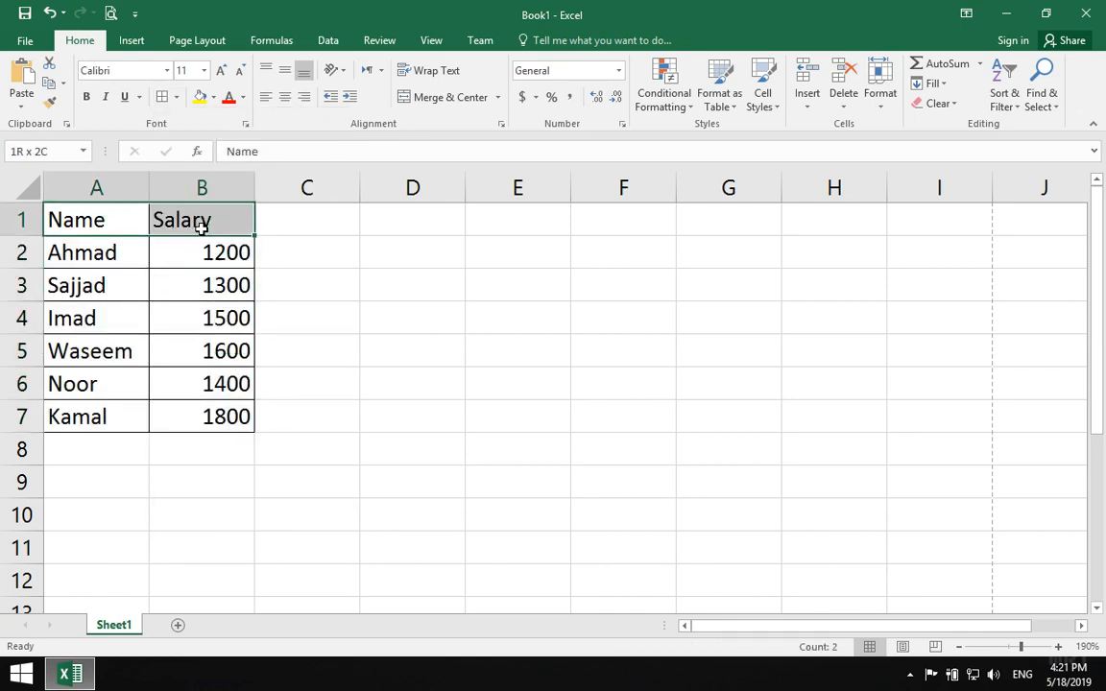
click(201, 97)
click(86, 96)
click(412, 324)
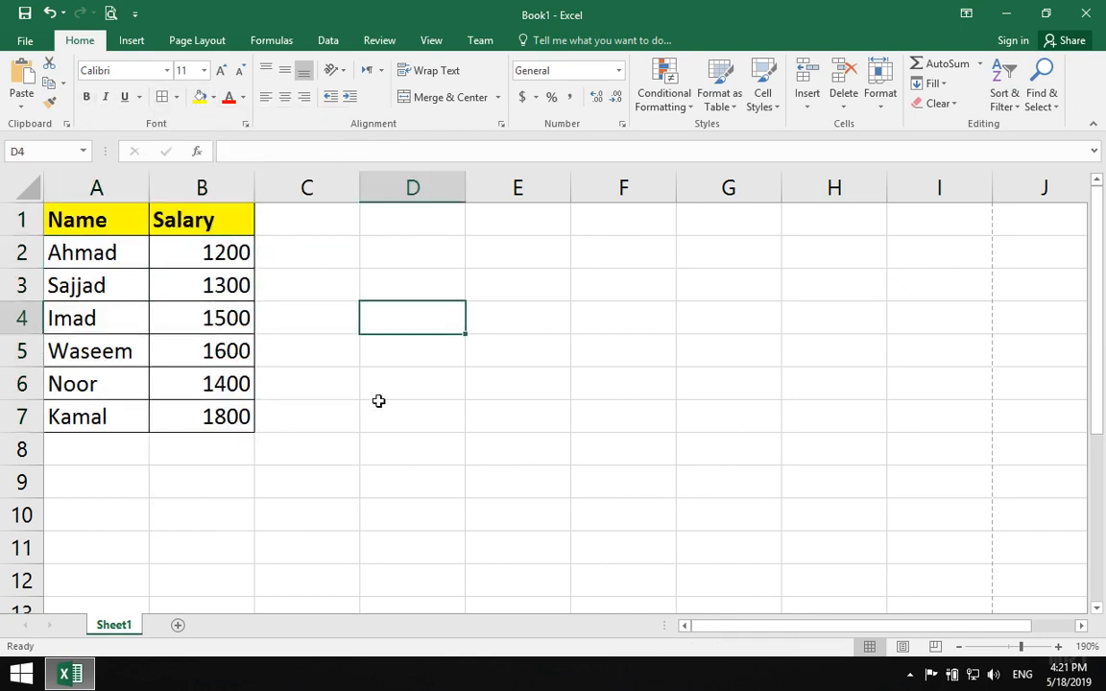
- Add two salaries by cell reference in E3 with the formula =B2+B5
click(525, 272)
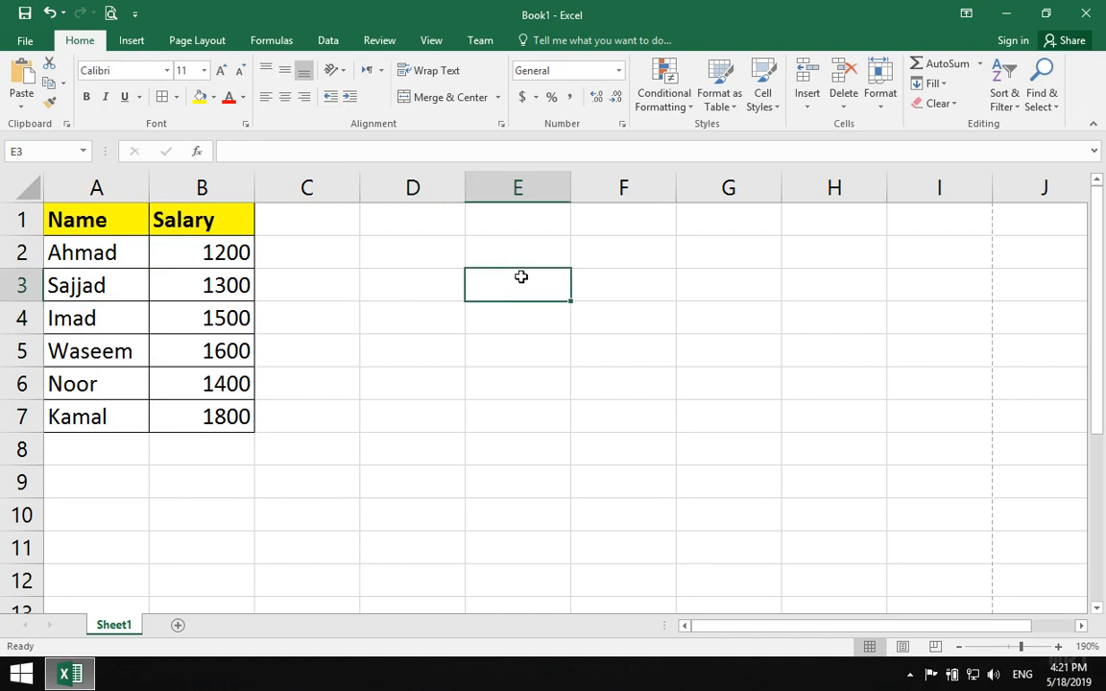
text(=)
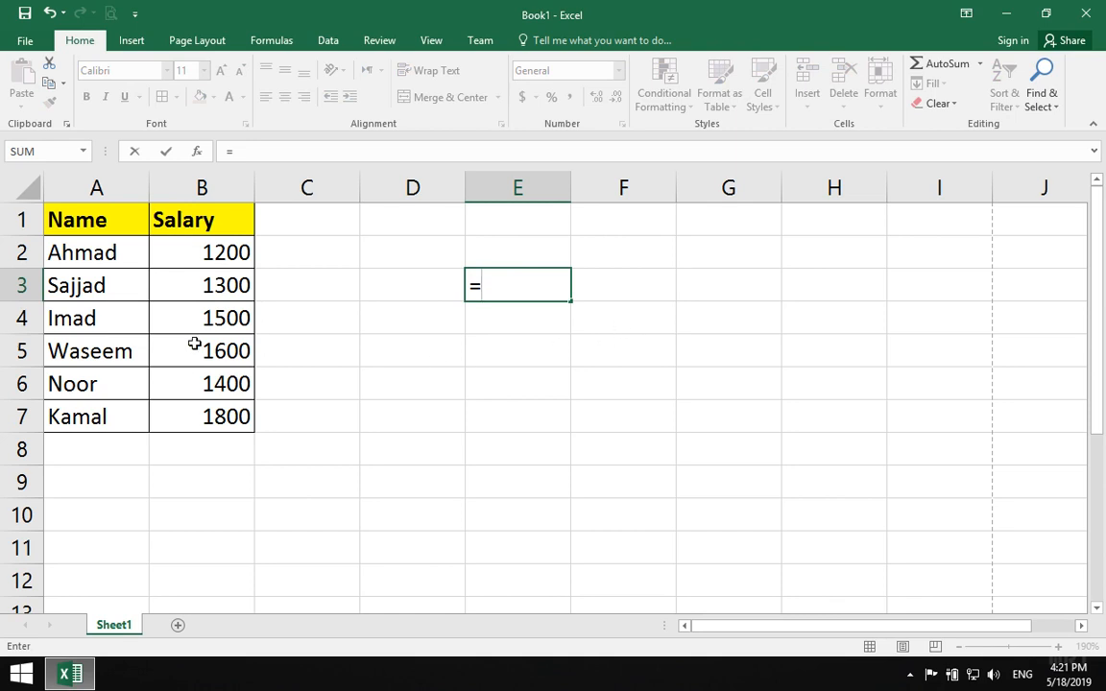
click(192, 251)
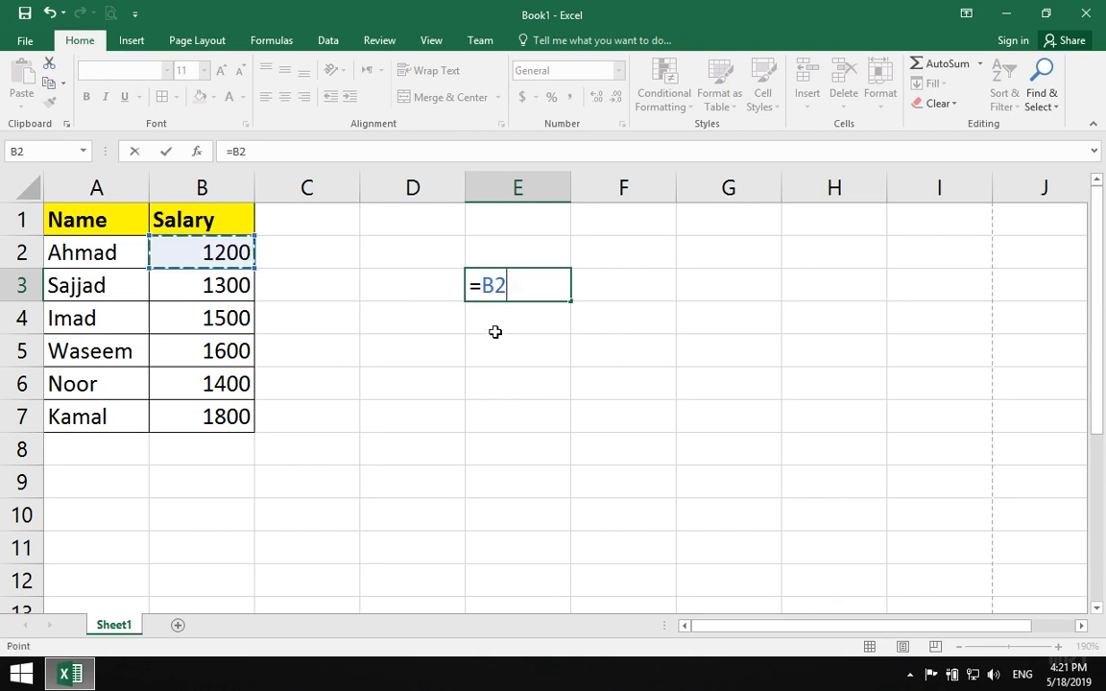
text(+)
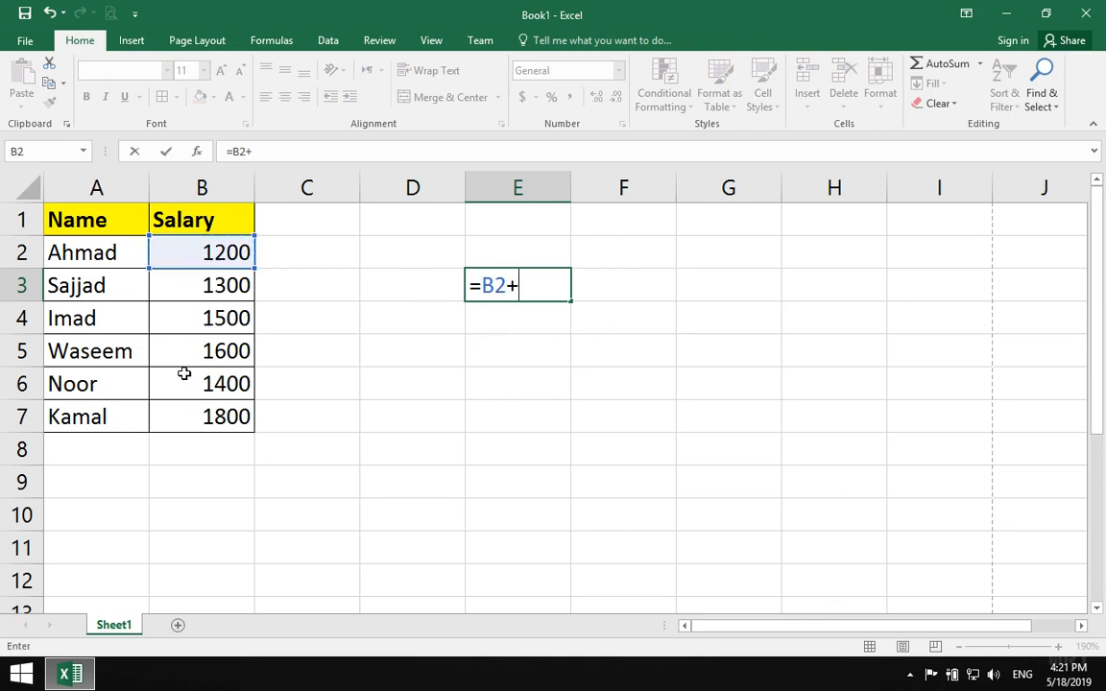
click(188, 382)
click(210, 351)
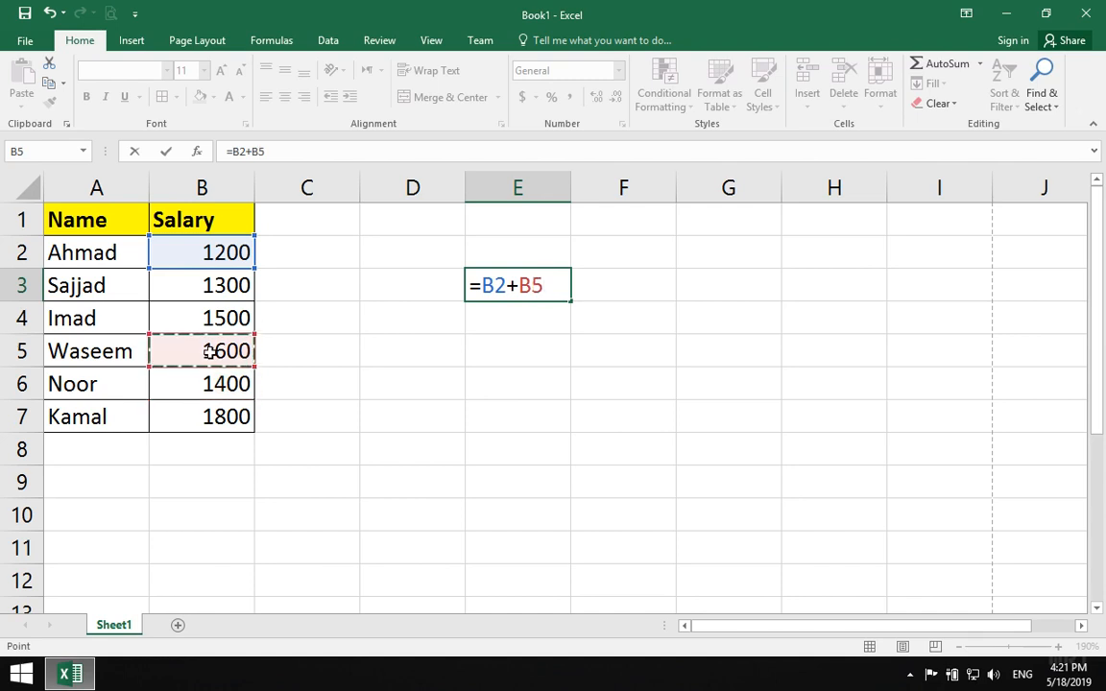
key(Return)
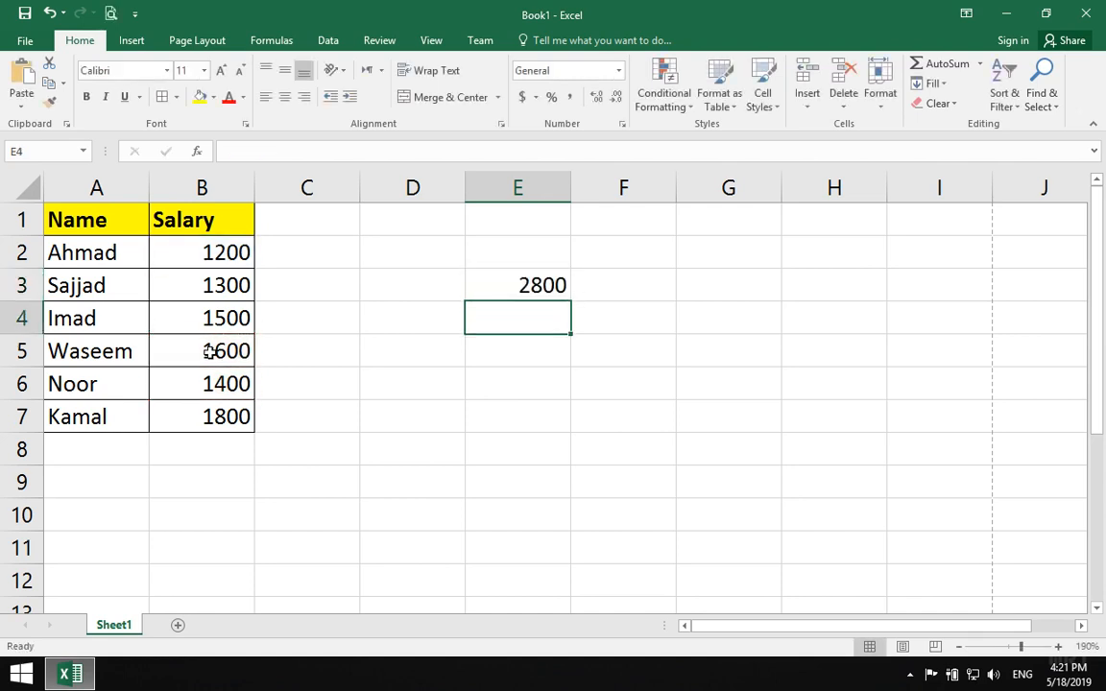
- Replace the formula in E3 with a SUM of the individual cells B2 and B5
key(Up)
text(=SUM()
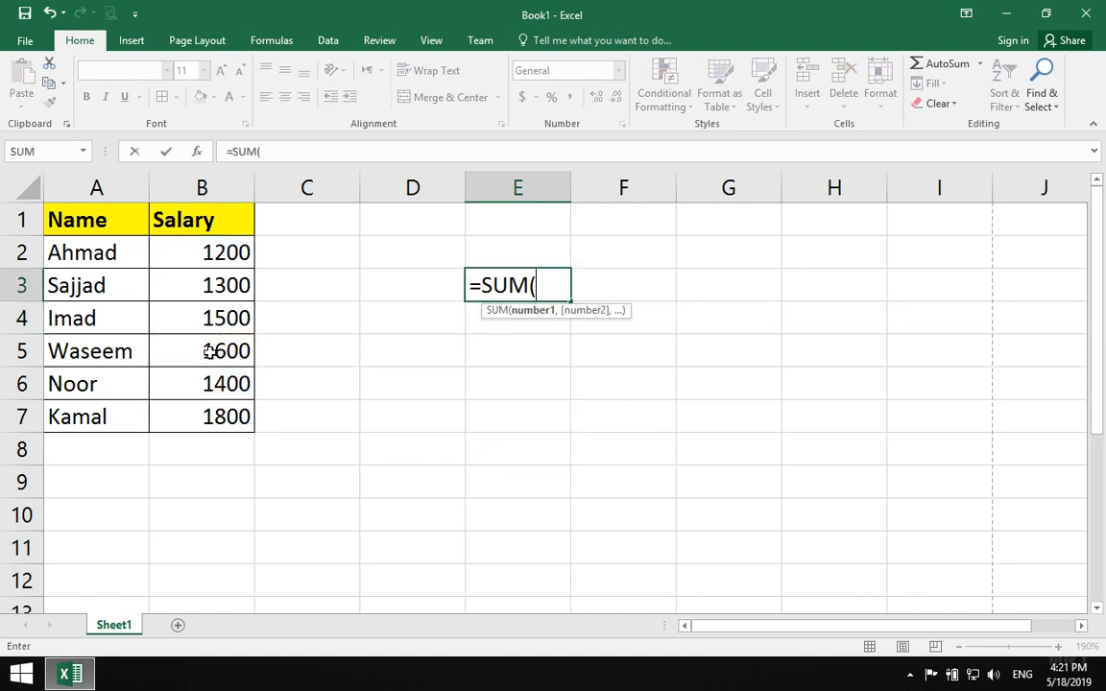
click(155, 255)
text(,)
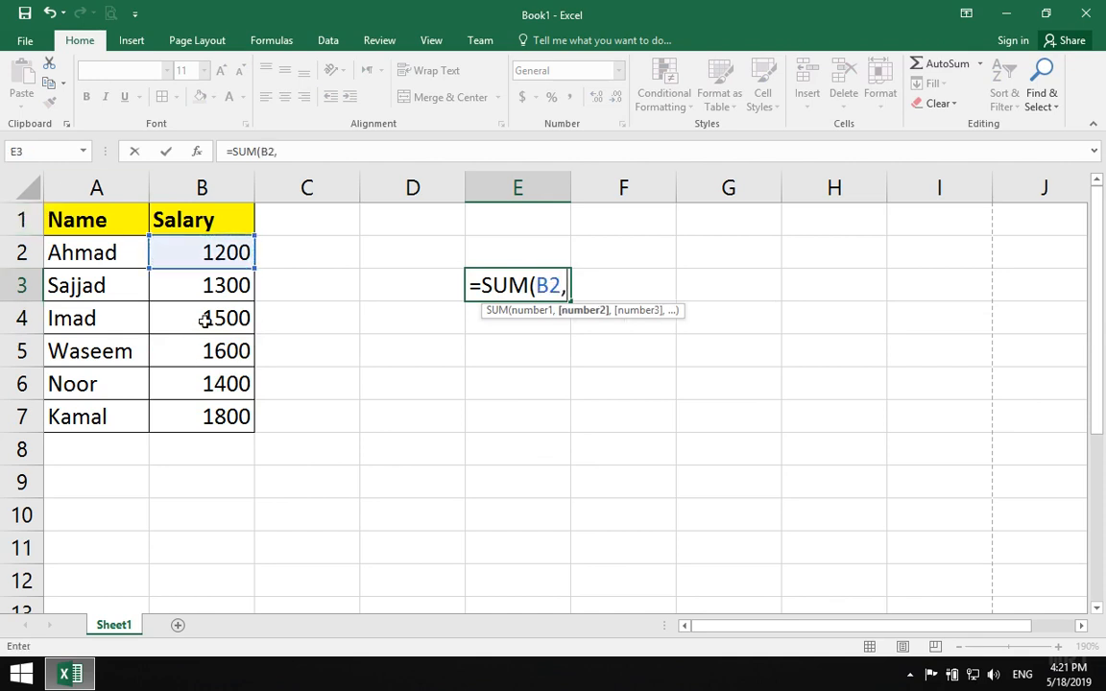
click(192, 360)
key(Return)
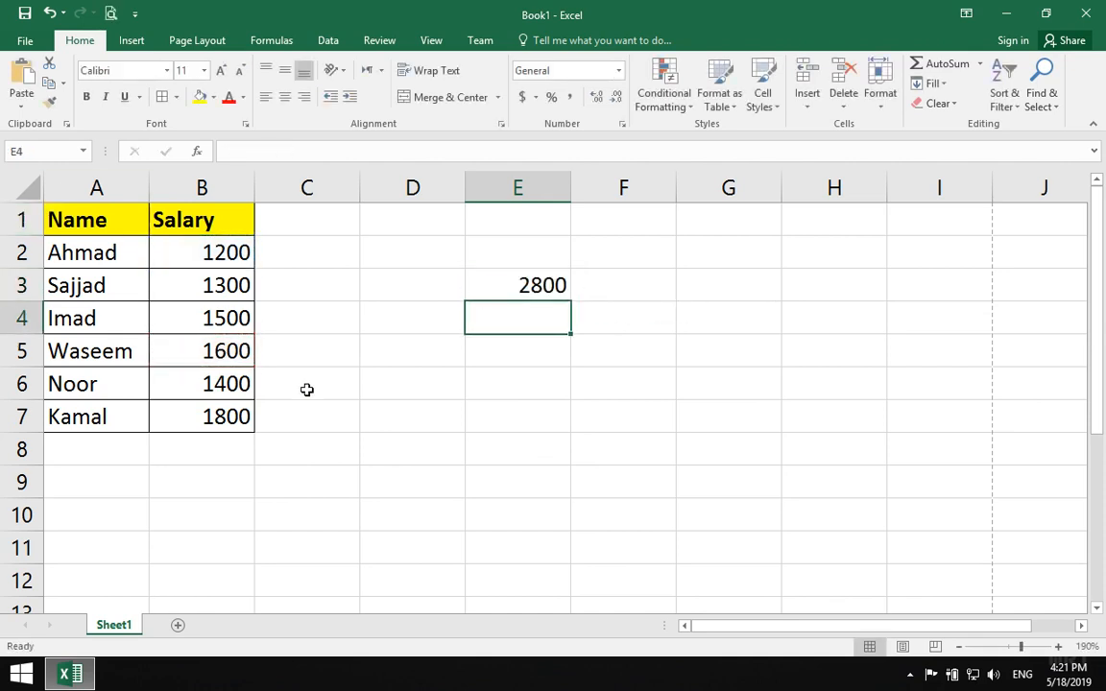
- Clear the contents of cells E2:E9 to remove the sample formula
drag(479, 486, 524, 304)
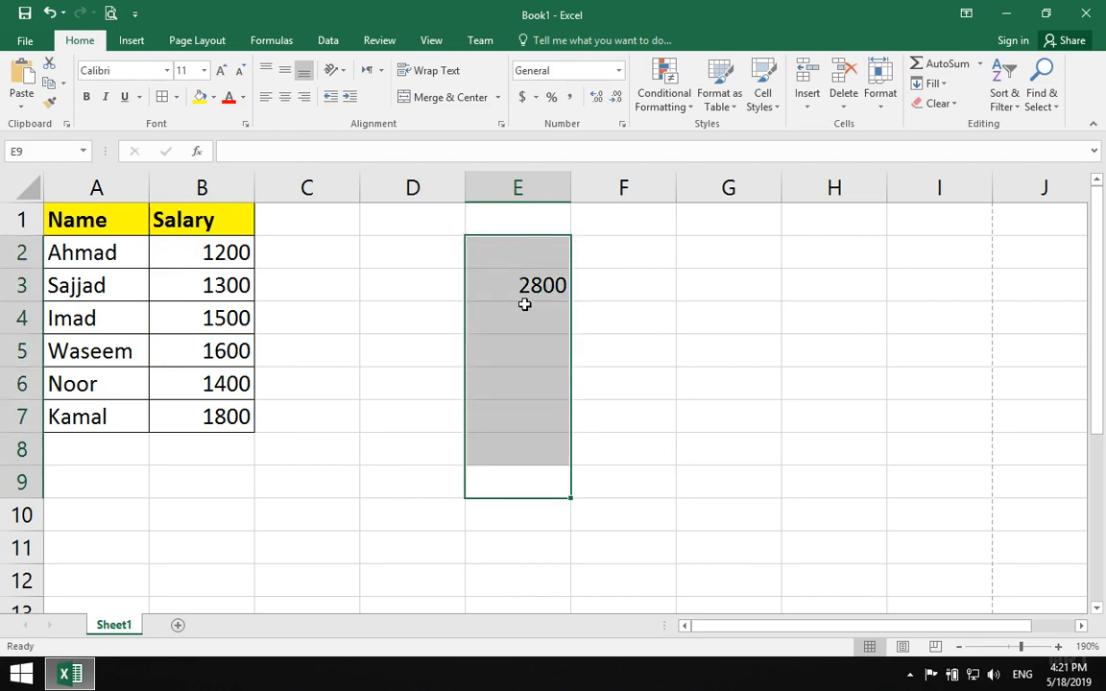
key(Delete)
- Add a new worksheet to the workbook and select cells A3:B3 on it
click(177, 626)
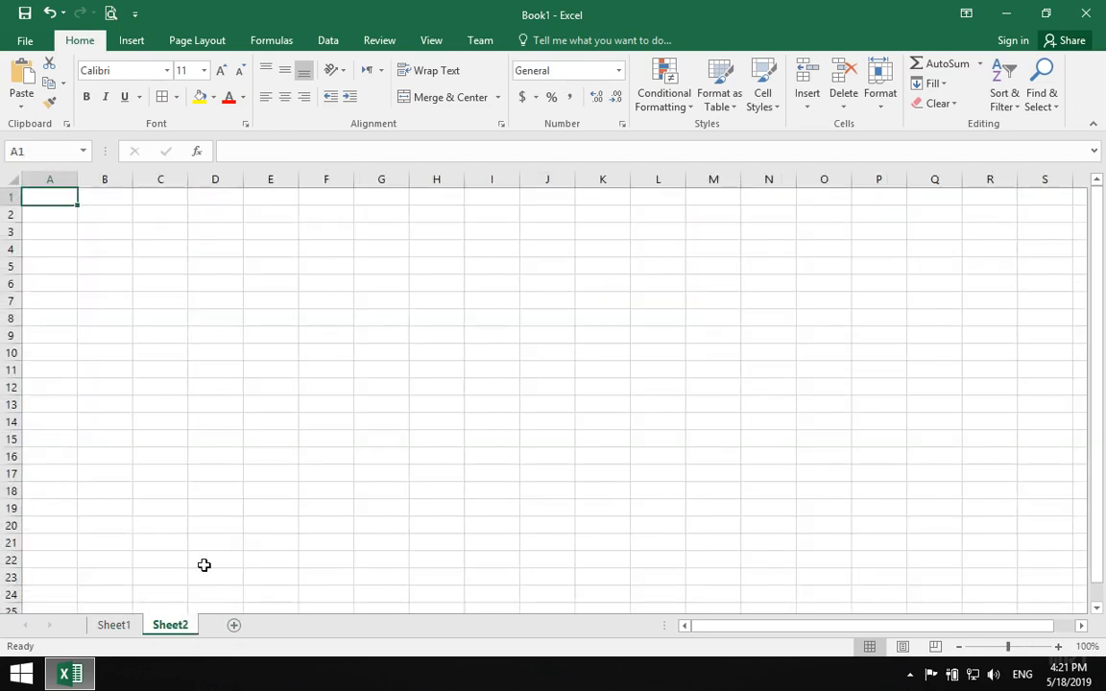
ctrl+scroll(174, 447, up, 5)
click(198, 318)
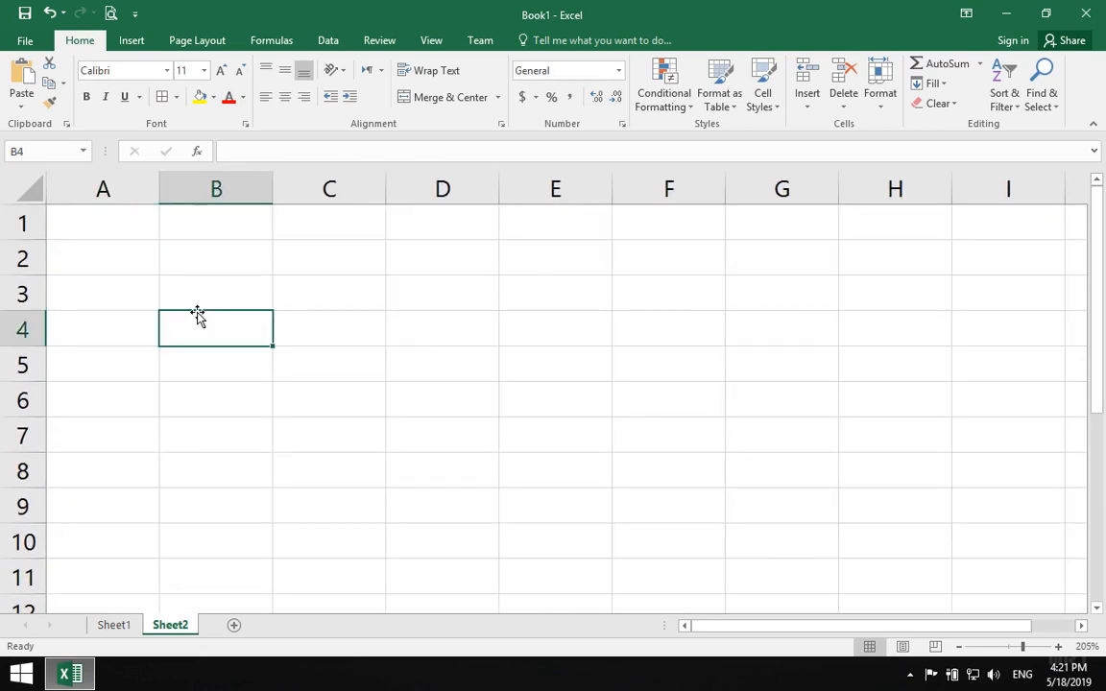
click(192, 296)
drag(133, 286, 164, 310)
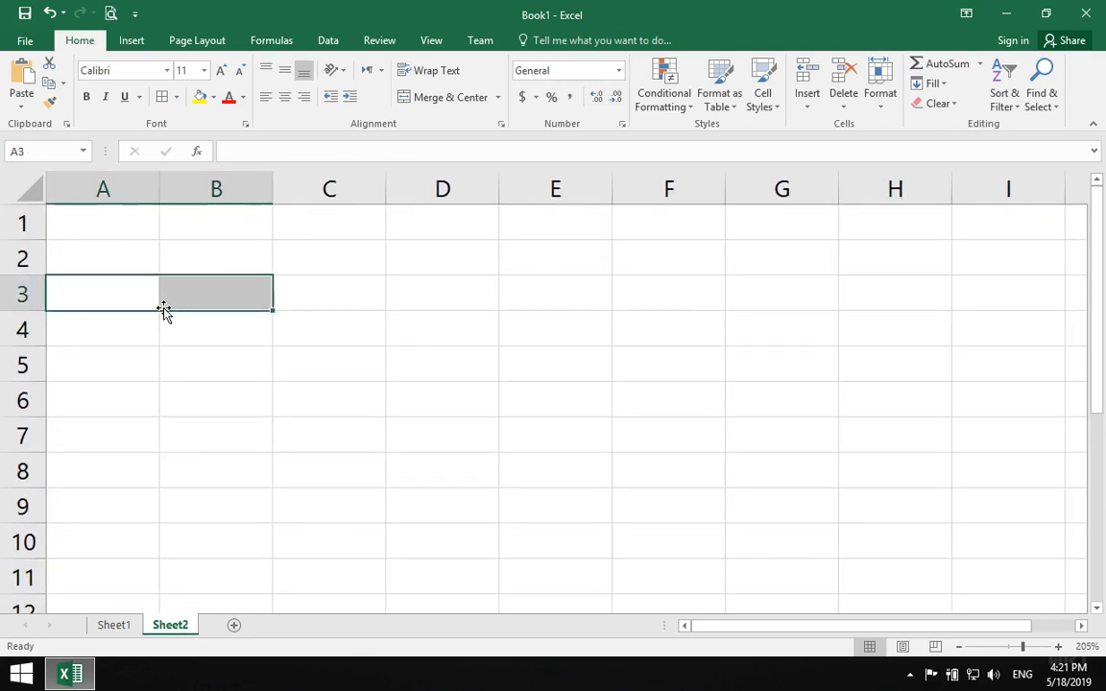
- Review the salaries in B2 and B5 on Sheet1, and enter the formula =1200+1600 in cell A4 of Sheet2
click(113, 626)
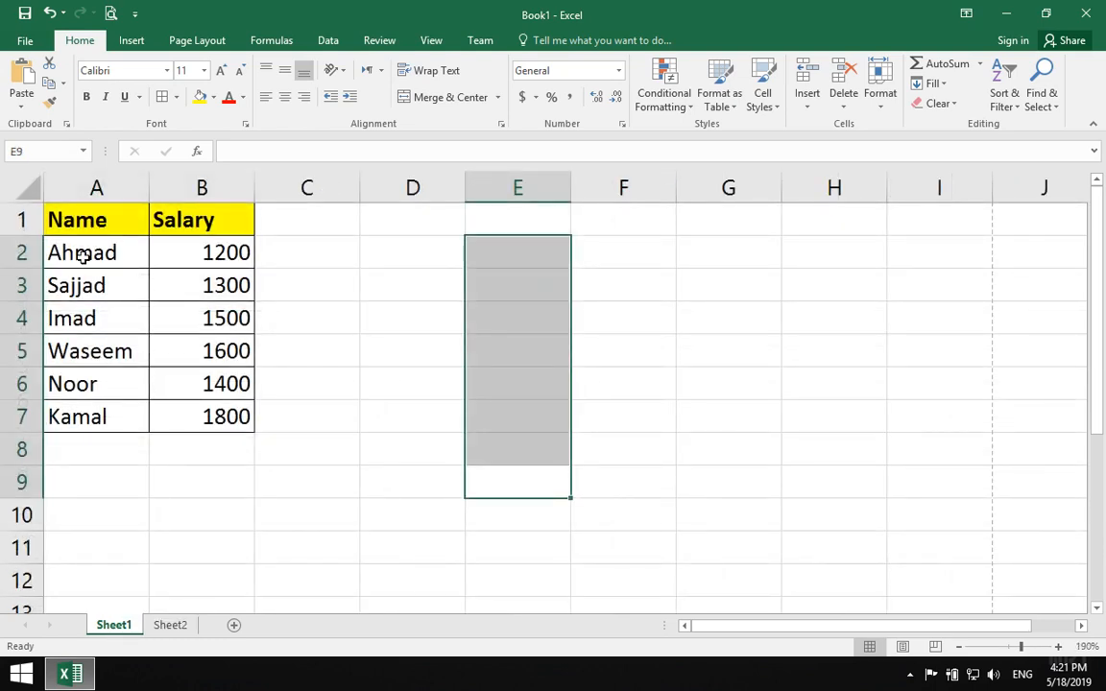
drag(82, 255, 168, 254)
click(166, 351)
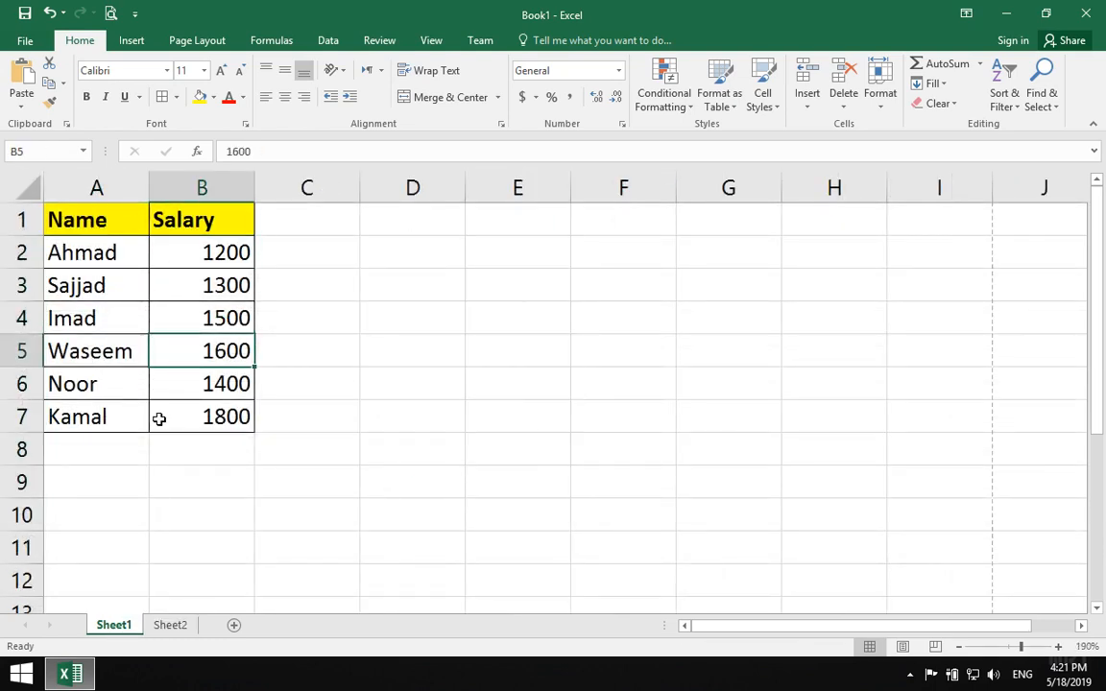
click(163, 626)
click(138, 318)
text(=)
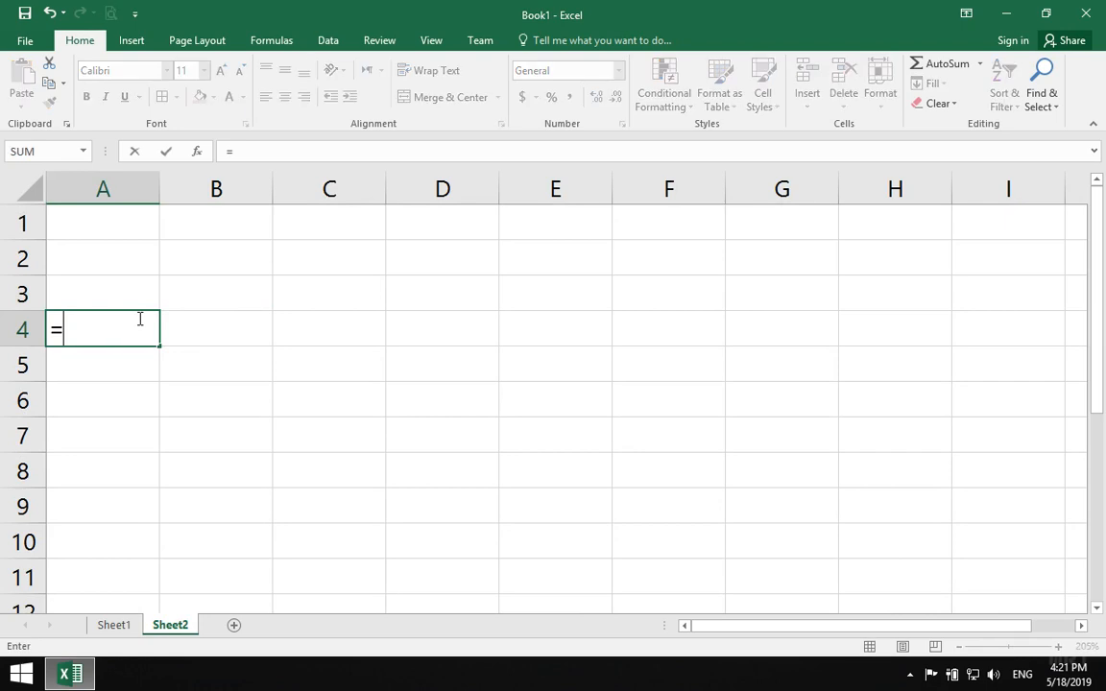
text(1200)
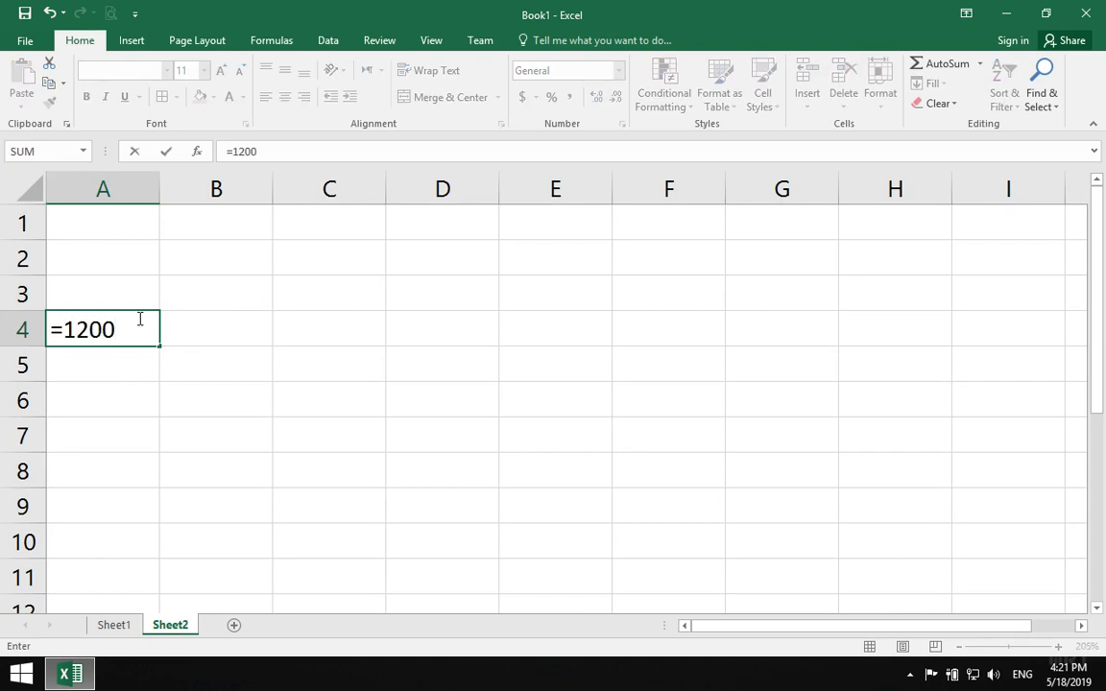
text(+1600)
key(Return)
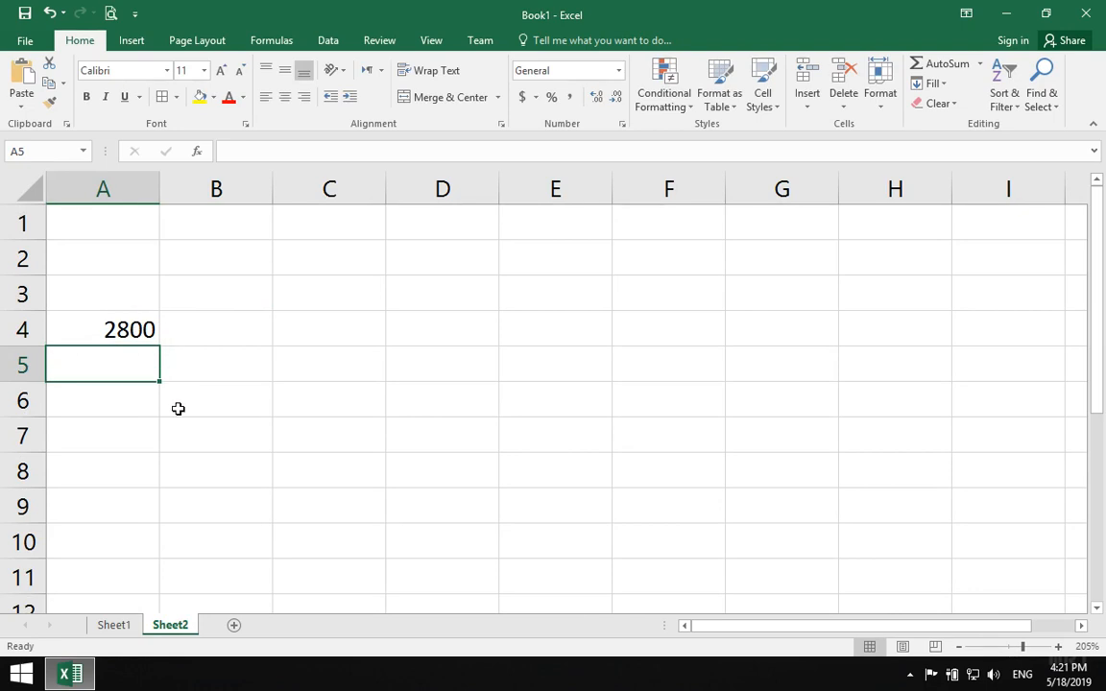
- Change the first employee's salary in cell B2 of Sheet1 to 1900
click(127, 624)
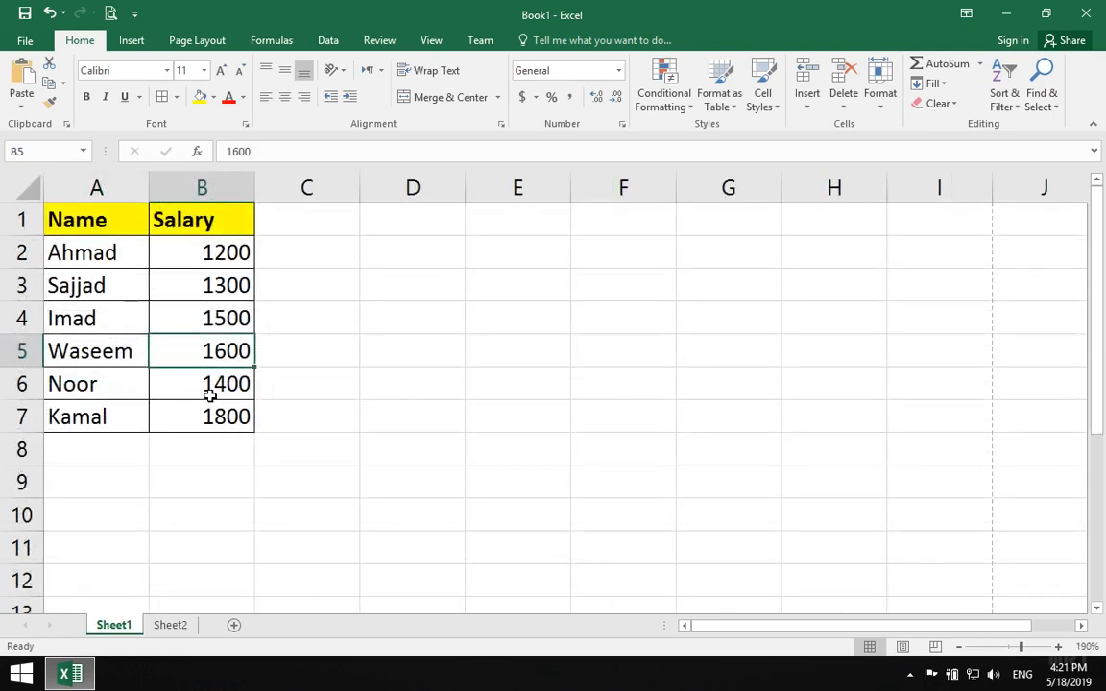
click(215, 261)
text(1)
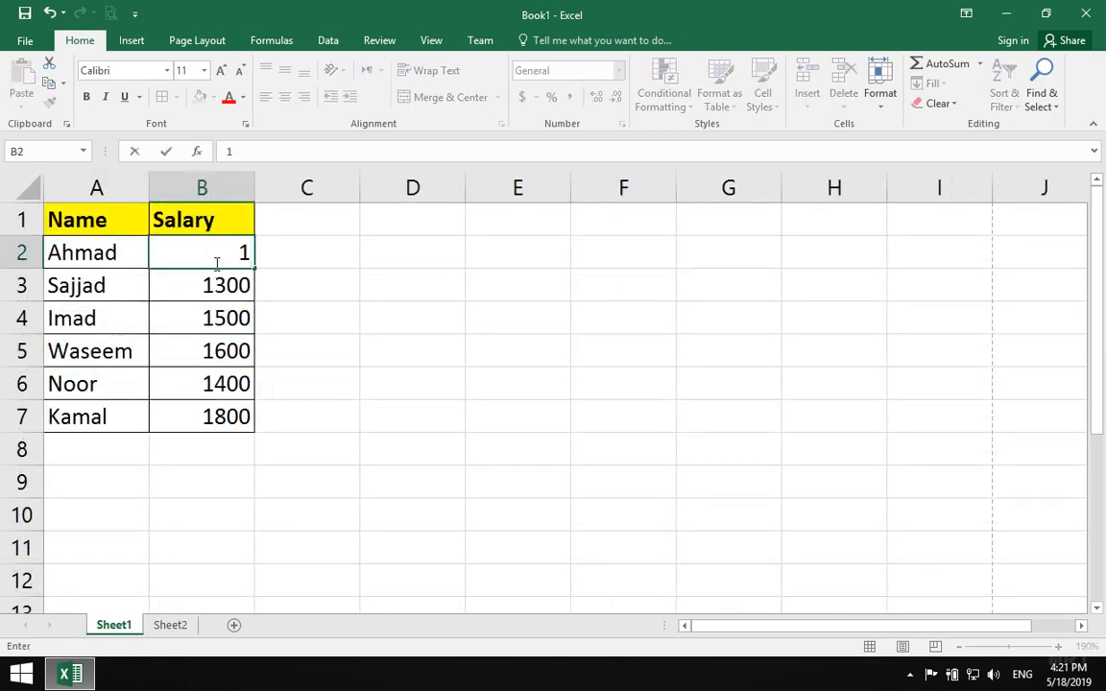
text(900)
key(Return)
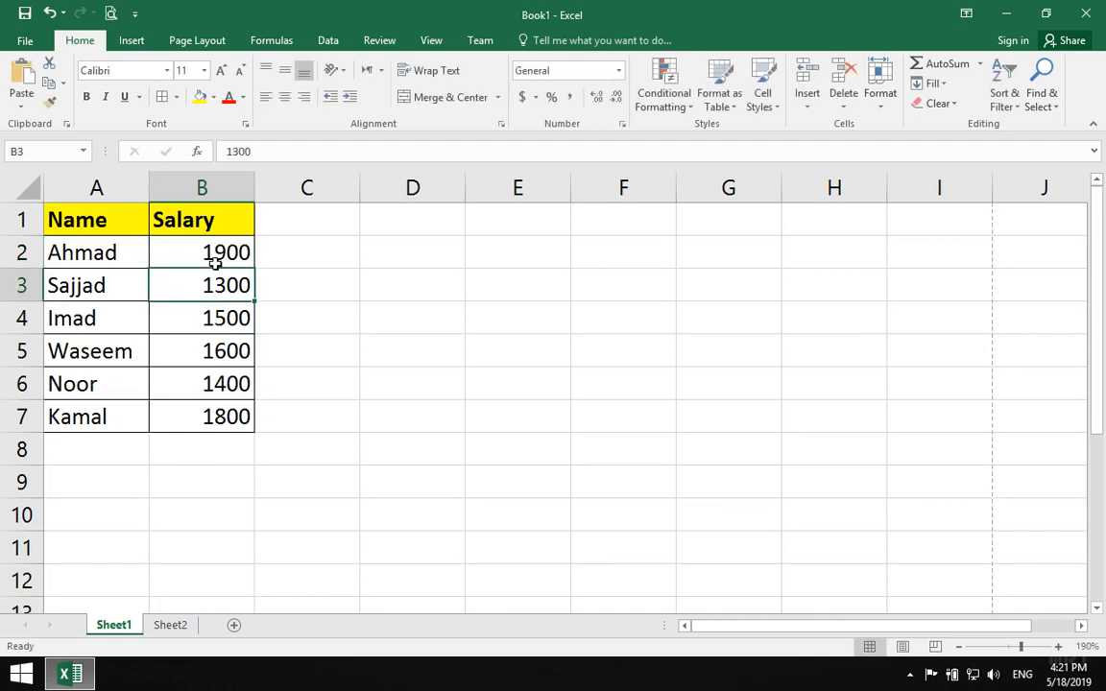
- Examine the hard-coded formula in cell A4 of Sheet2, and leave it without editing
click(170, 625)
click(109, 321)
double_click(109, 321)
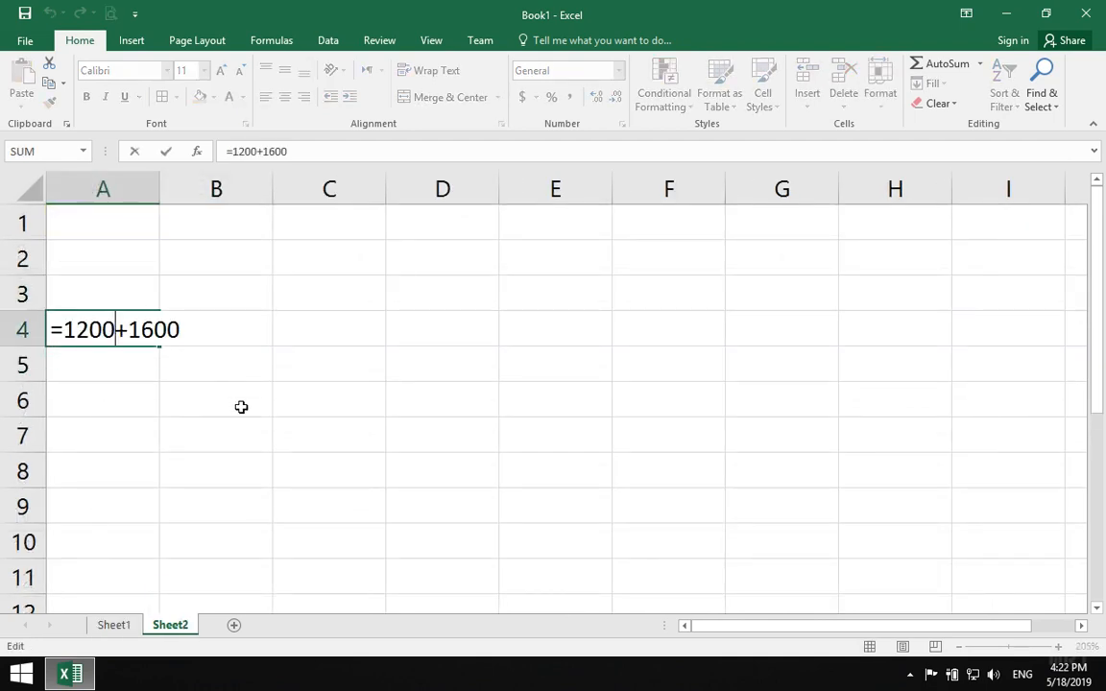
key(Escape)
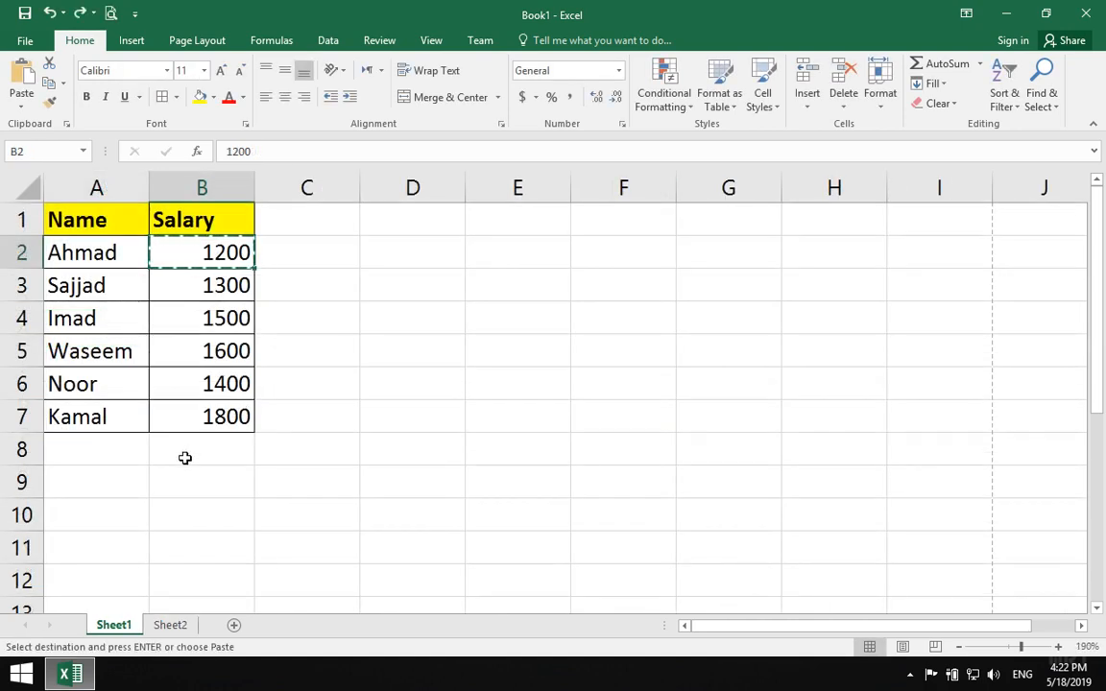
key(Escape)
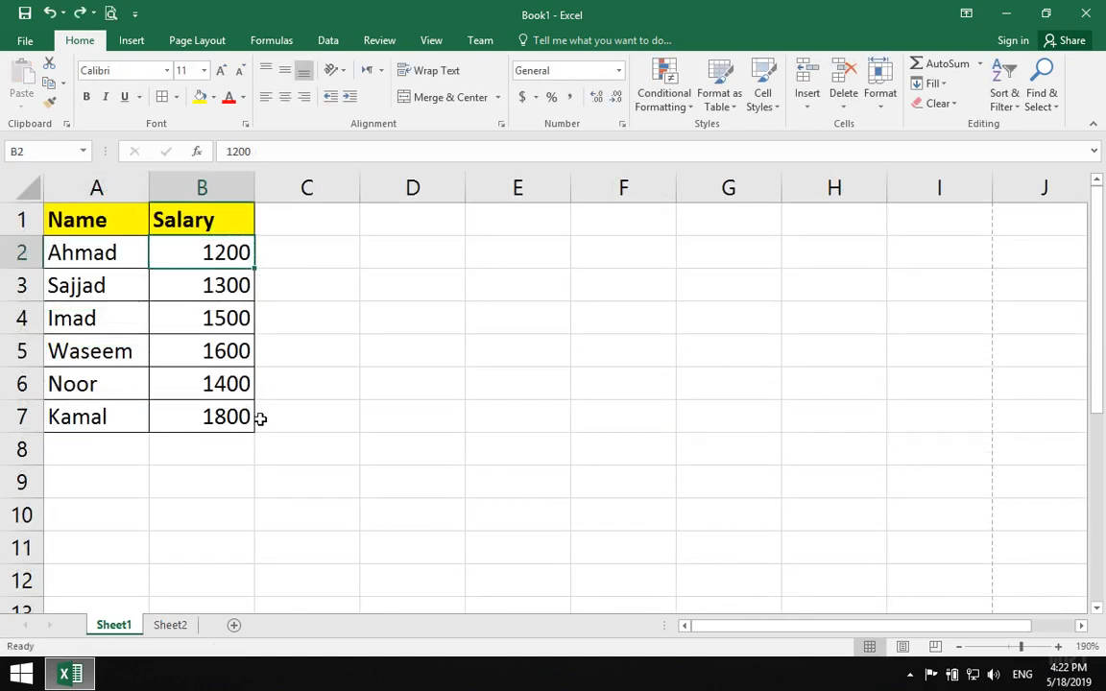
- Clear the contents of range A3:B10 on Sheet2
click(170, 625)
drag(216, 542, 75, 295)
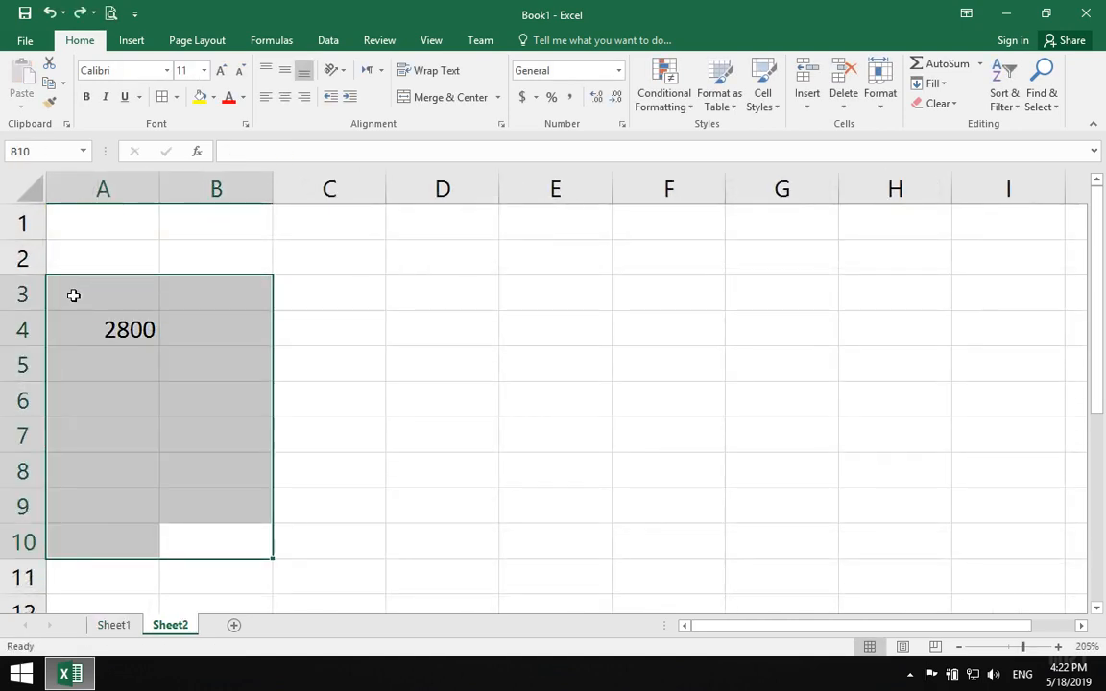
key(Delete)
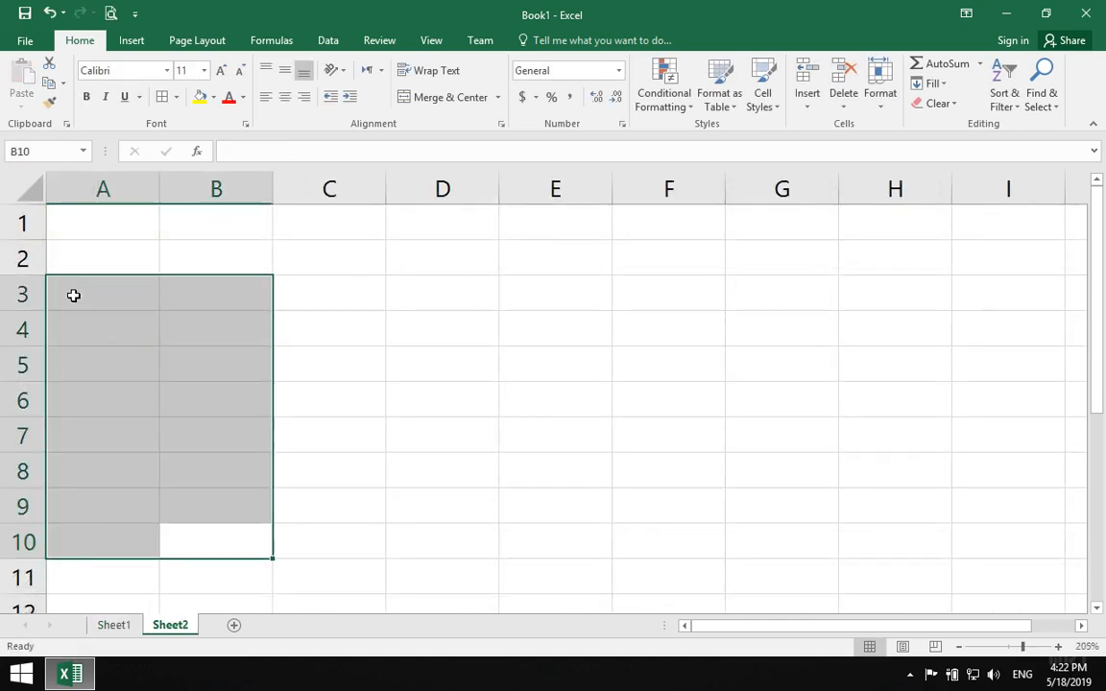
- Define the workbook-scoped name EMP for the table range A1:B7 on Sheet1 with the Name Manager
click(112, 626)
click(343, 481)
click(456, 377)
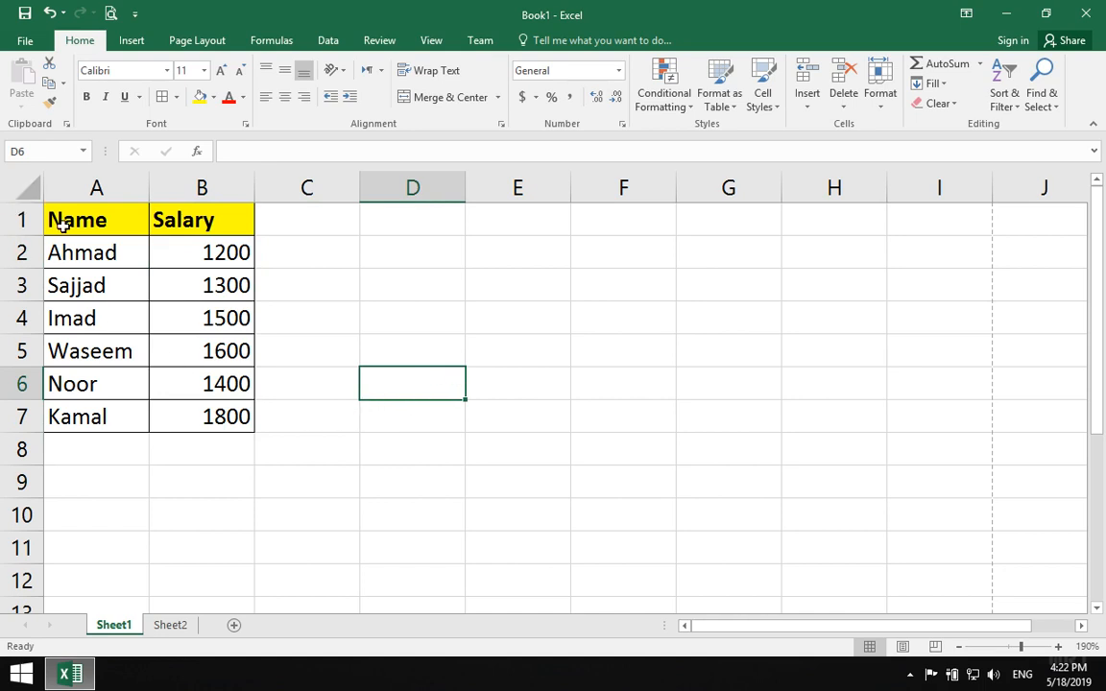
drag(79, 223, 215, 422)
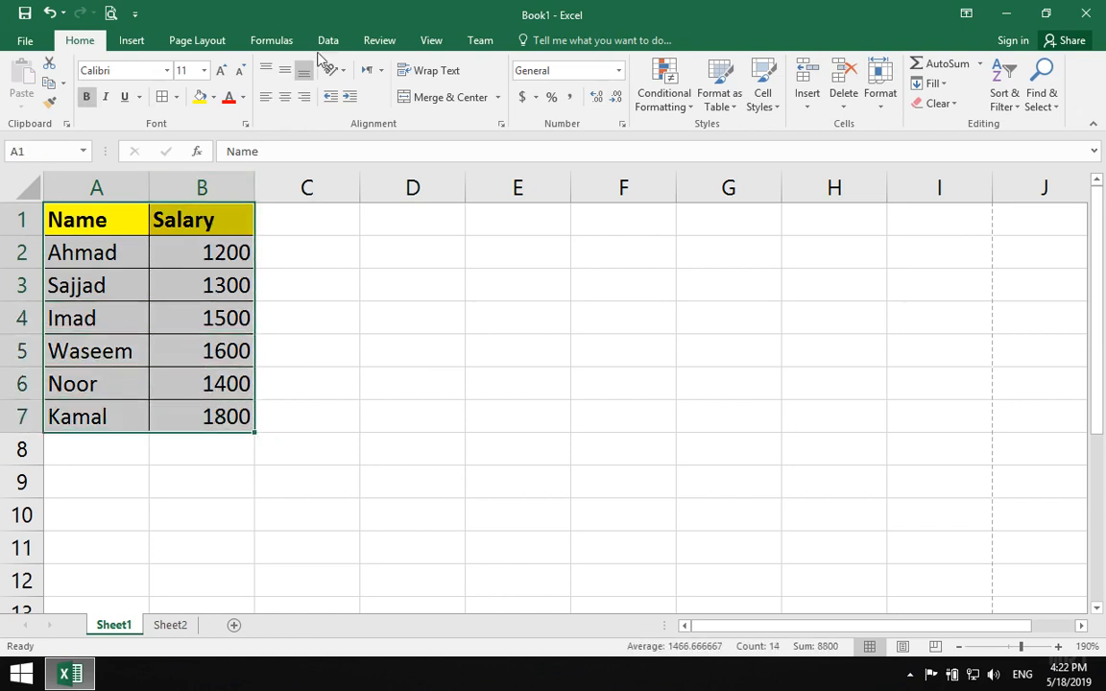
click(270, 43)
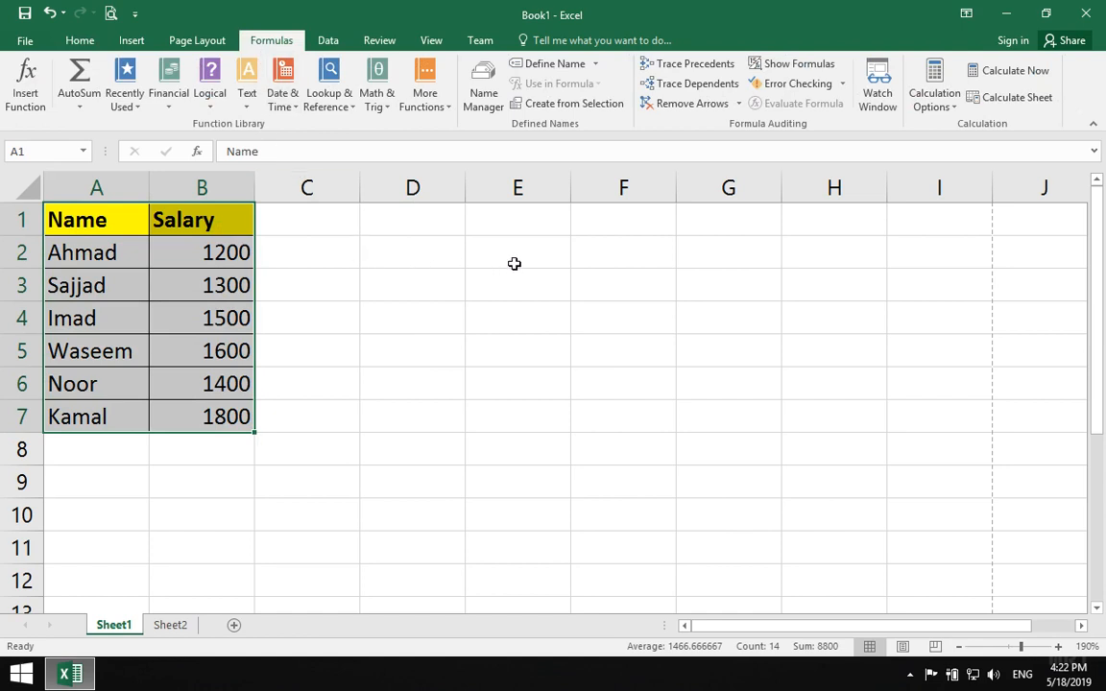
click(594, 63)
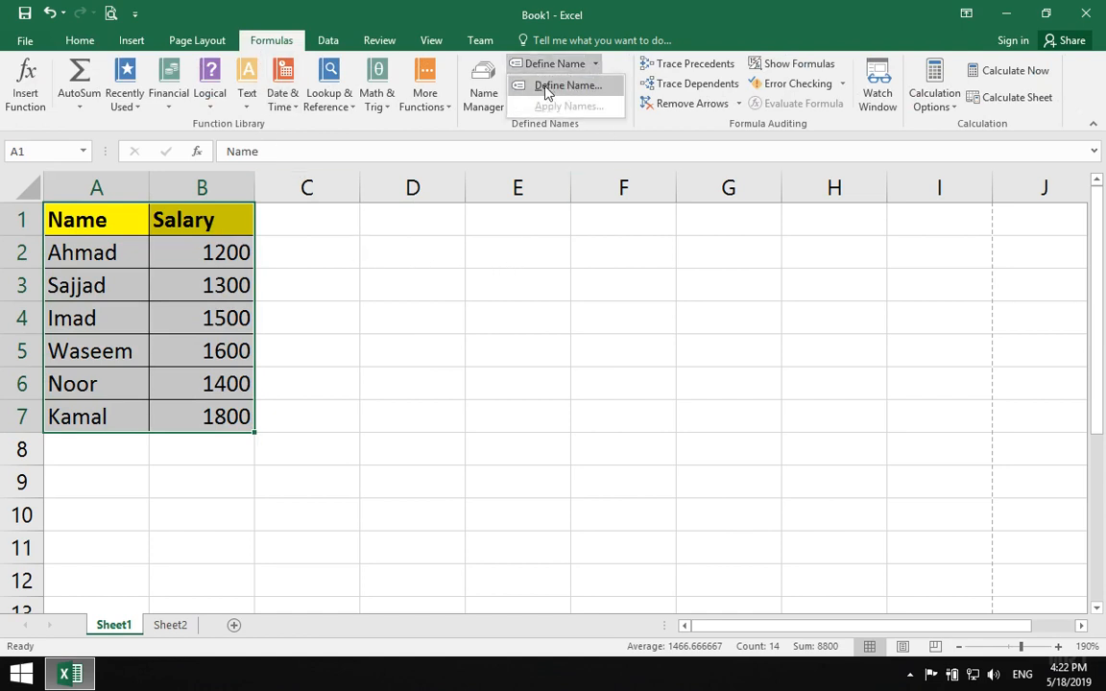
click(528, 233)
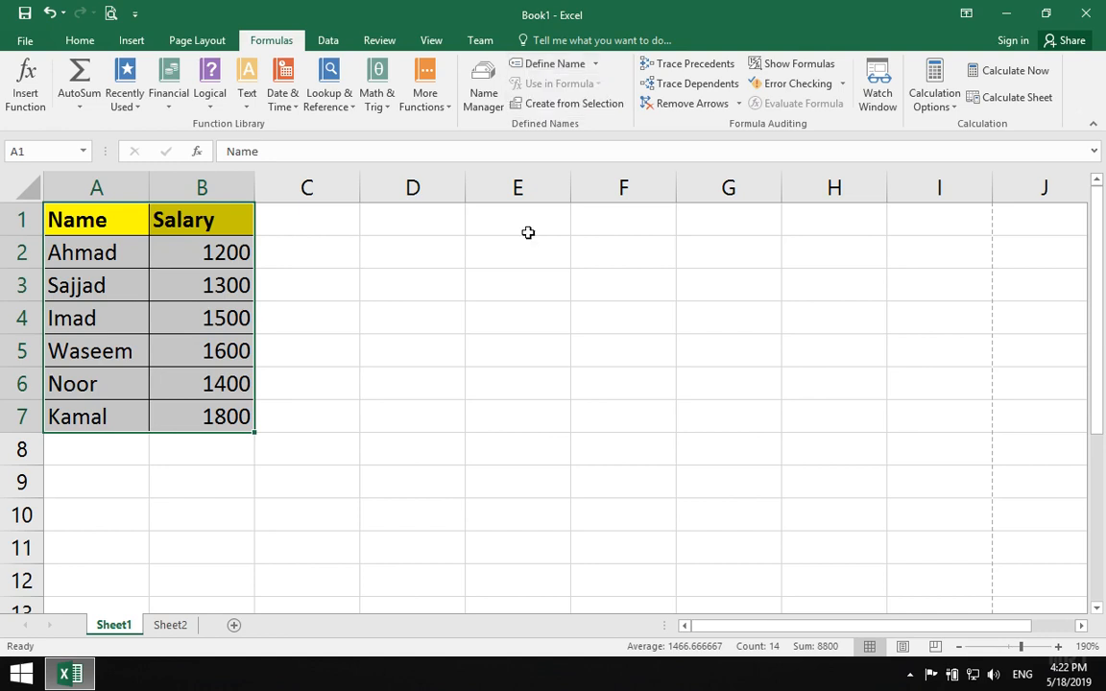
click(484, 98)
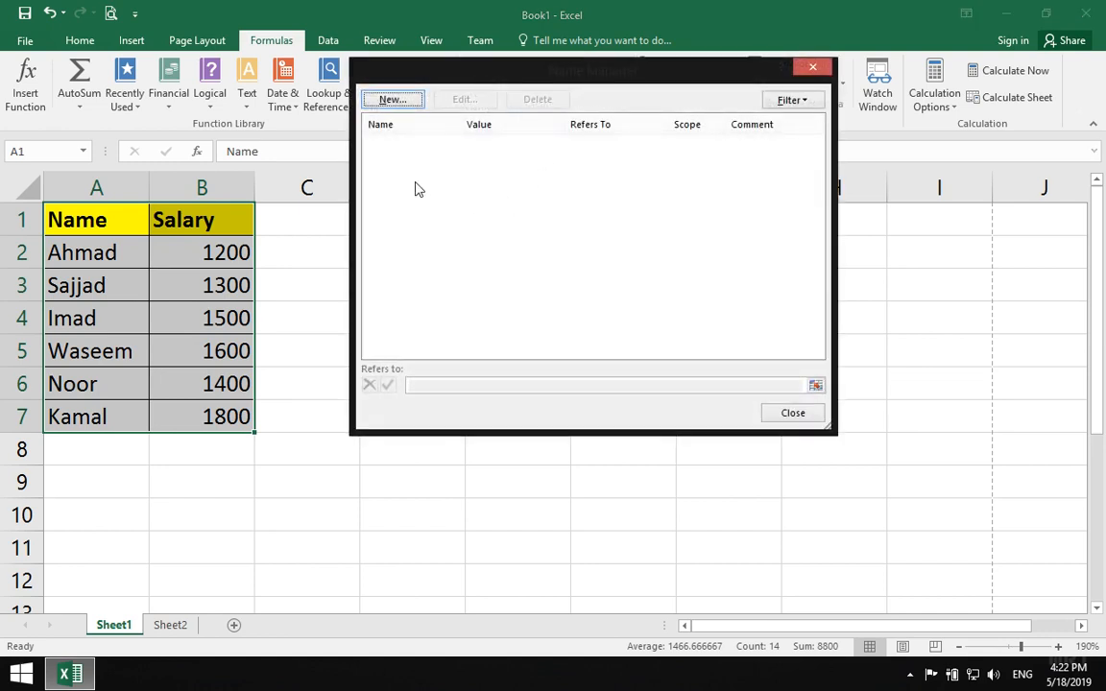
click(392, 99)
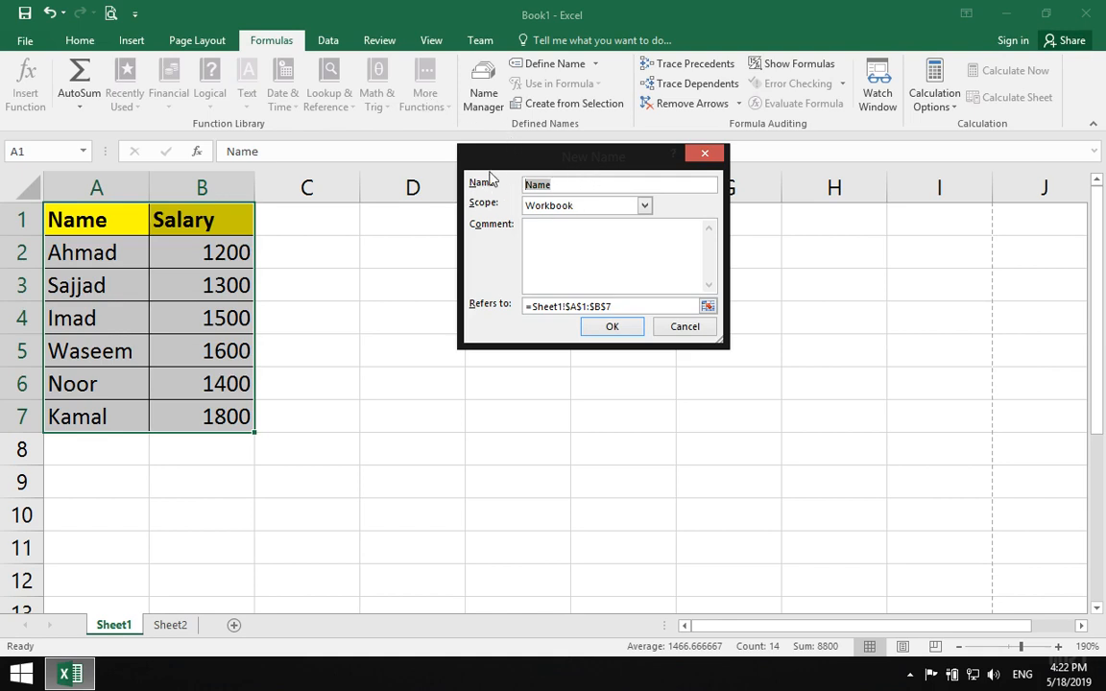
text(EMP)
click(611, 327)
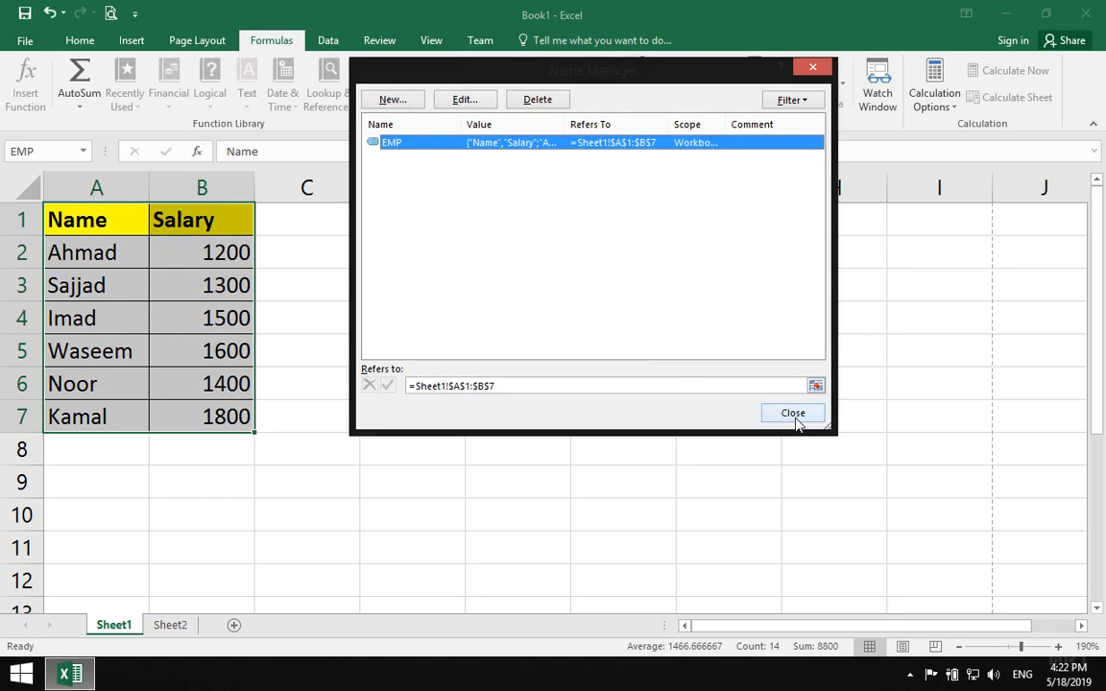
click(794, 419)
- Total the salaries in cell E3 of Sheet1 with a SUM formula that uses the defined name EMP
click(545, 290)
text(=sum)
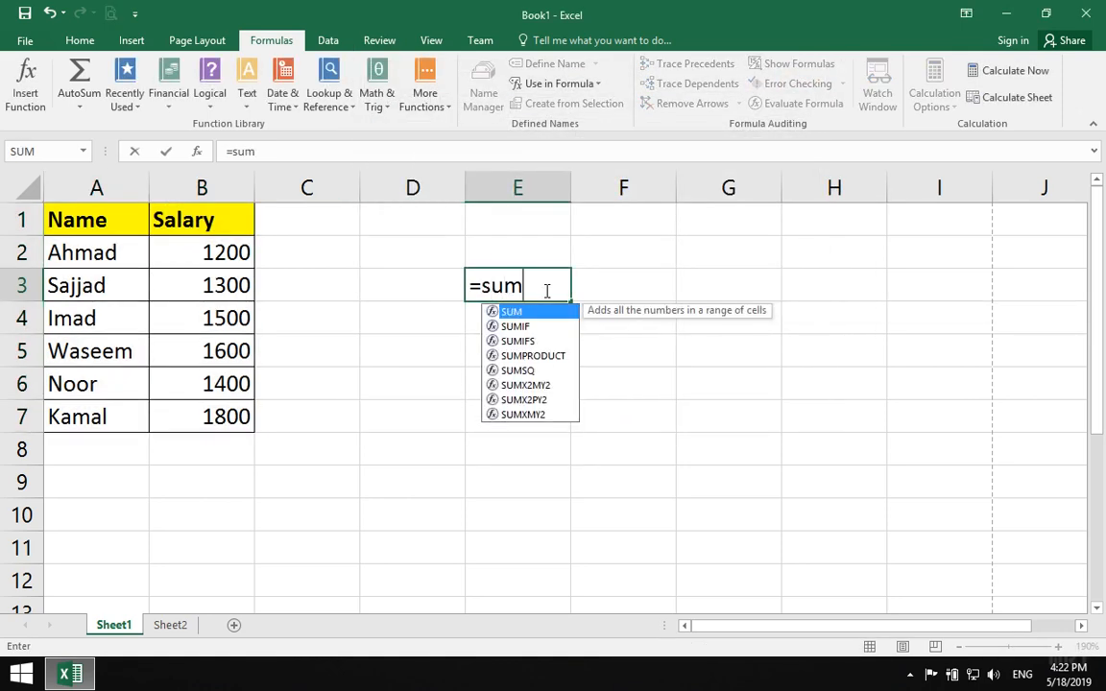
key(Tab)
text(emp)
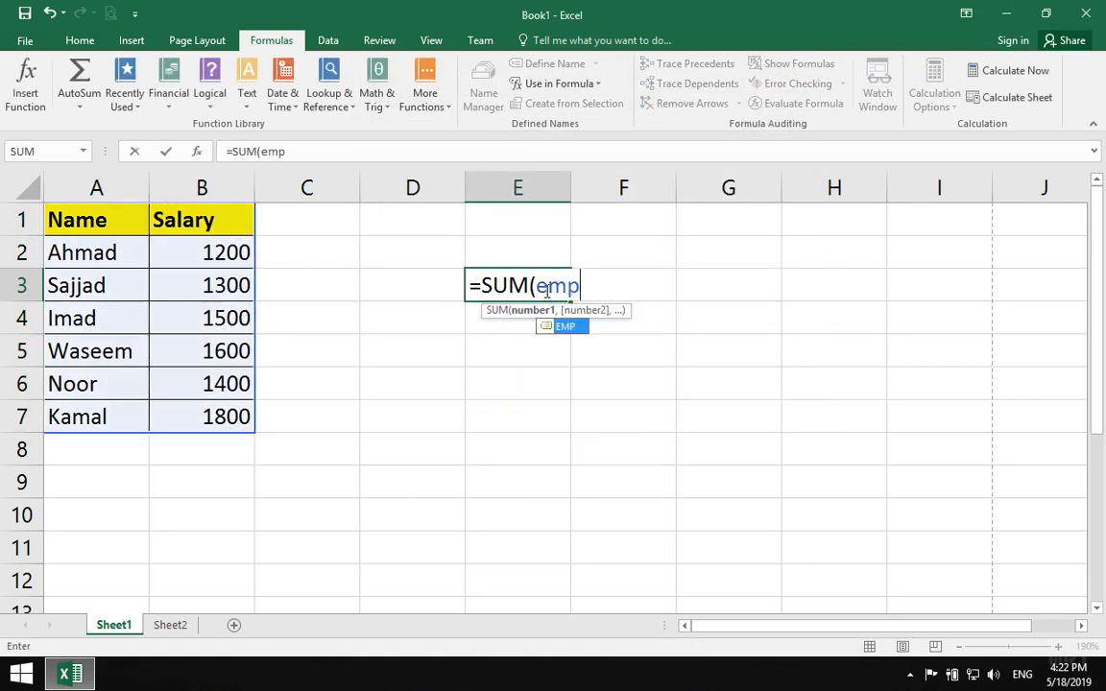
key(Return)
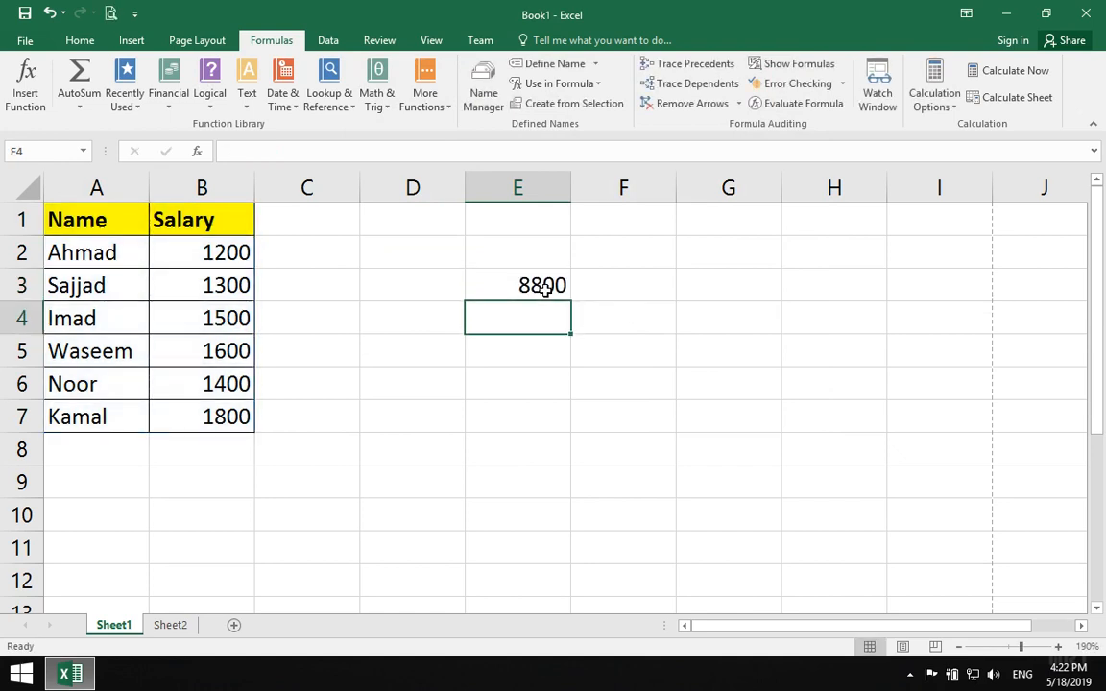
- Enter the formula =SUM(EMP) in cell C4 of Sheet2 to total the salaries from another sheet
click(383, 448)
drag(220, 258, 245, 415)
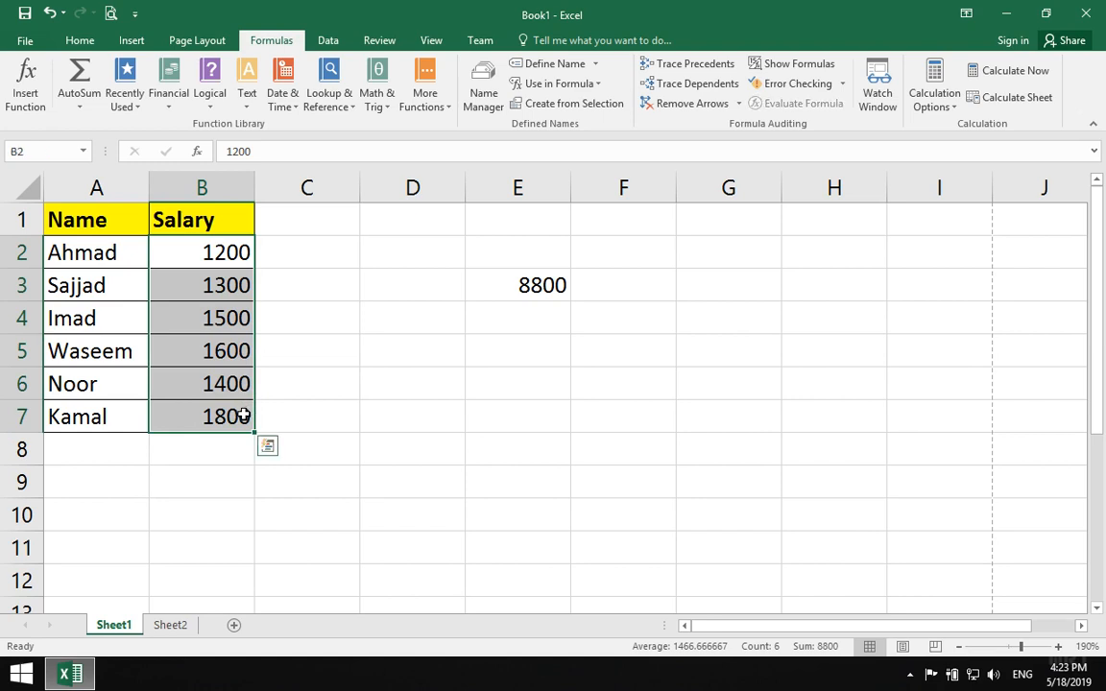
click(170, 624)
click(349, 317)
text(=sum)
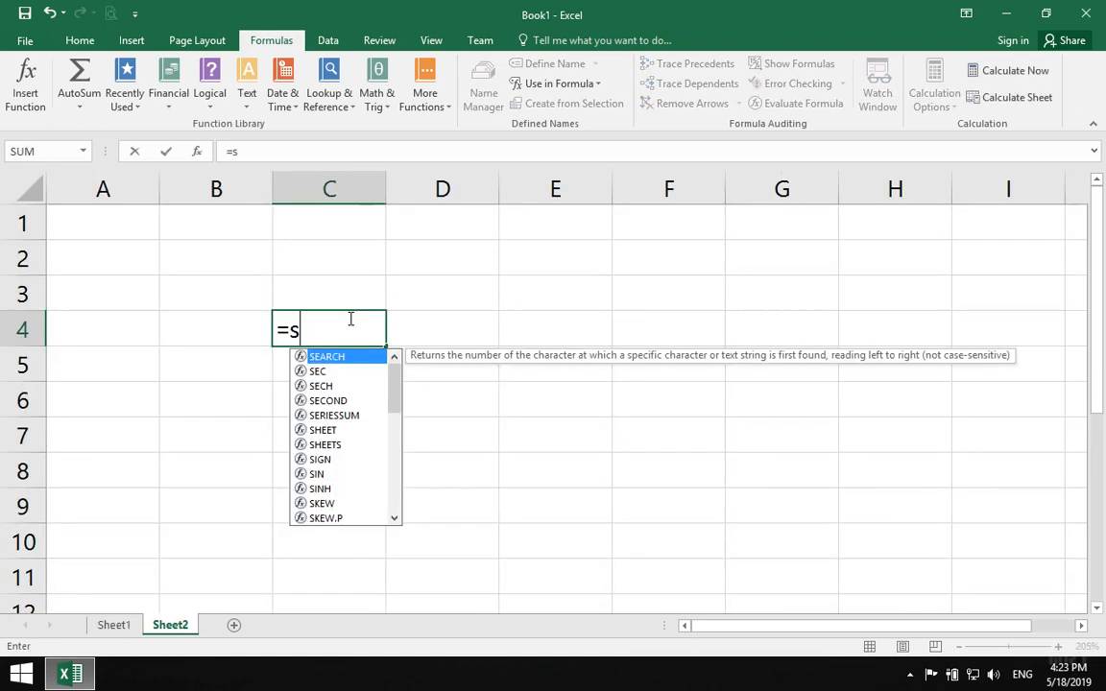
key(Tab)
text(em)
key(Tab)
key(Return)
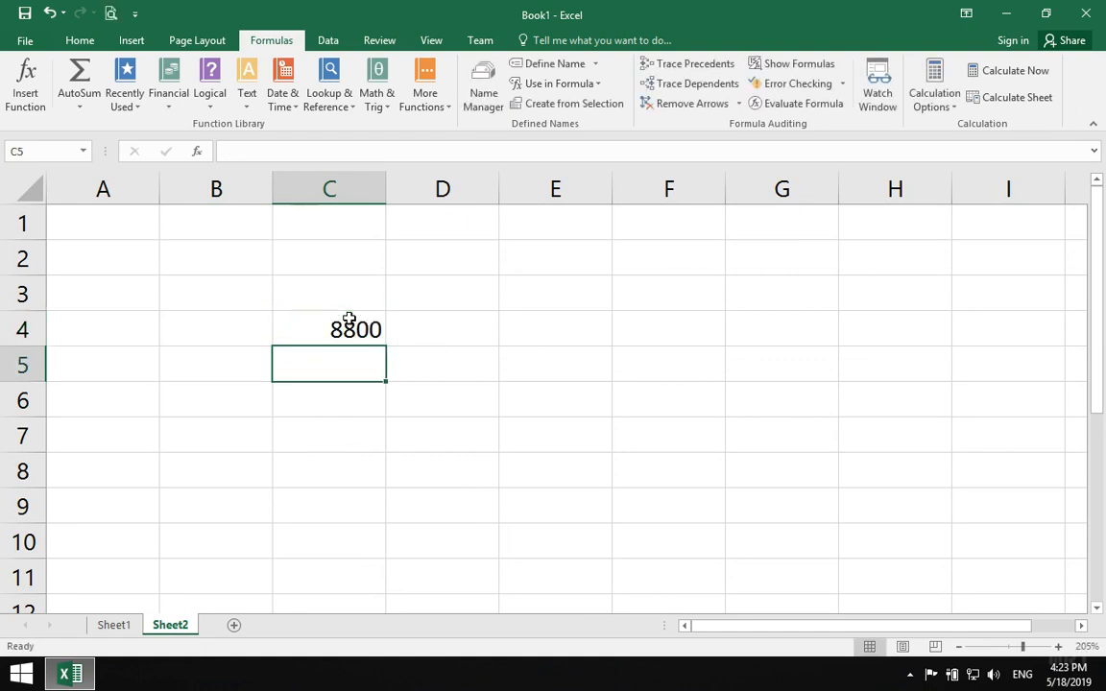
- Delete the formula from cell C4 on Sheet2 and return to Sheet1
click(349, 322)
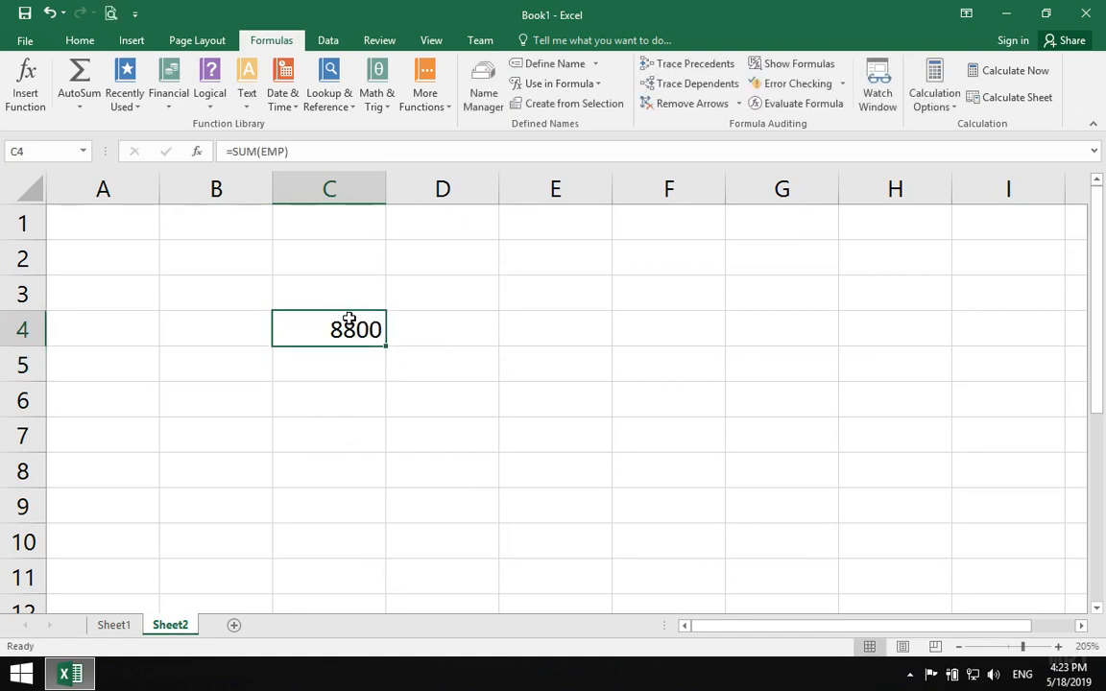
key(Delete)
click(134, 624)
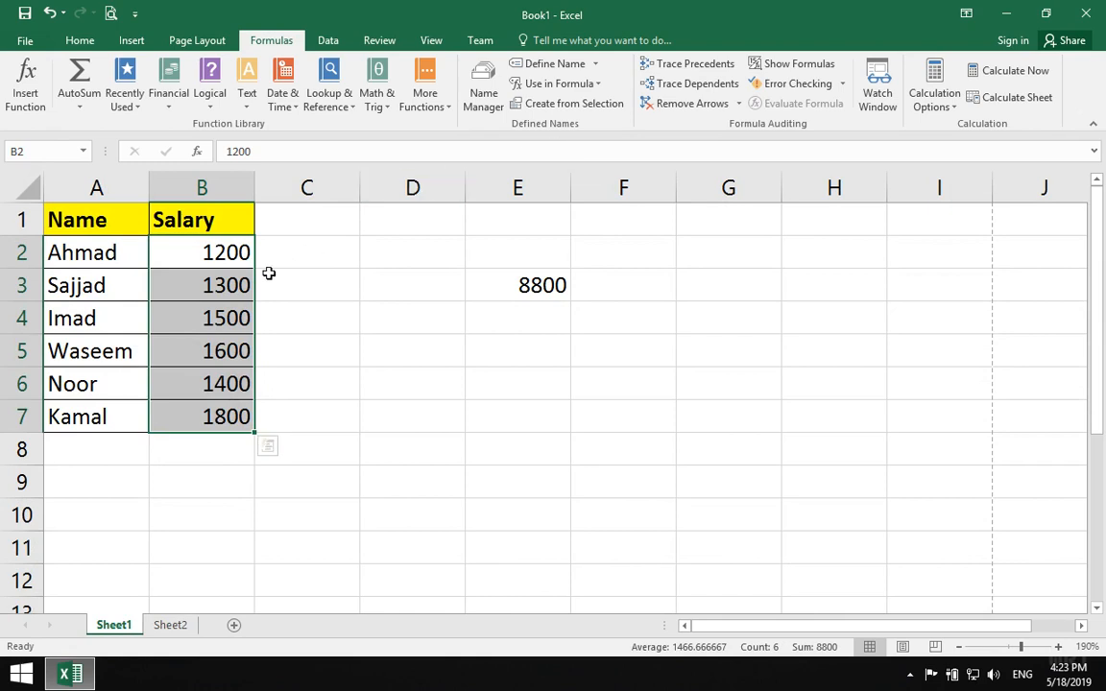
- Build a SUM formula in cell E6 by picking EMP from the list of defined names, and delete it again
click(200, 274)
click(599, 83)
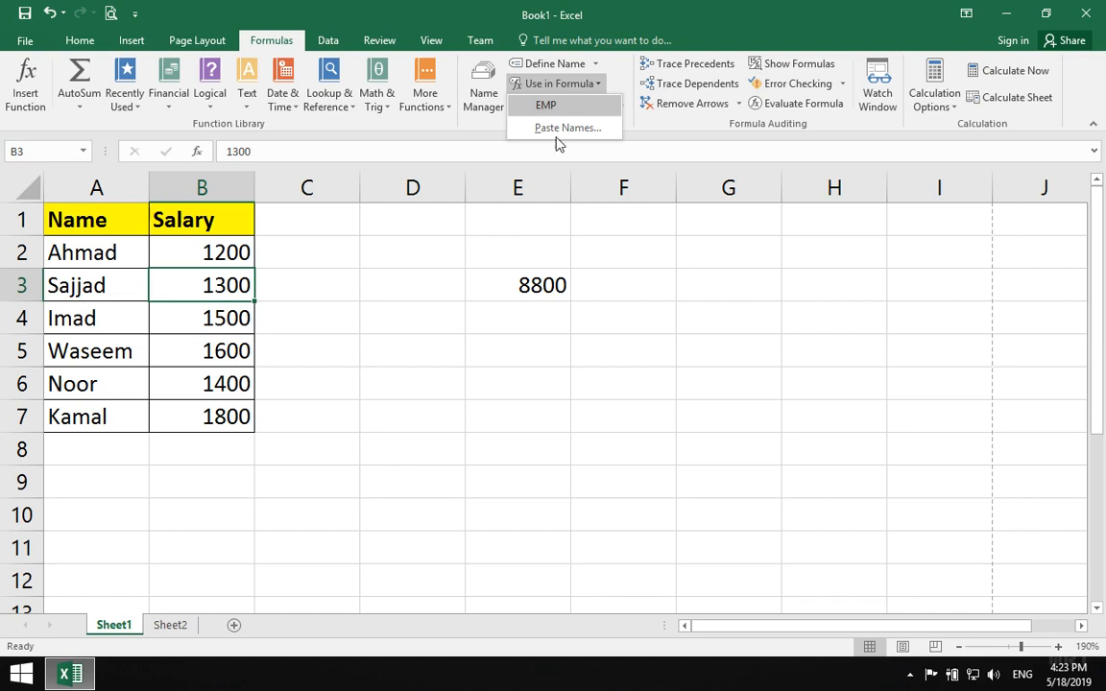
click(565, 382)
click(562, 382)
text(=sum)
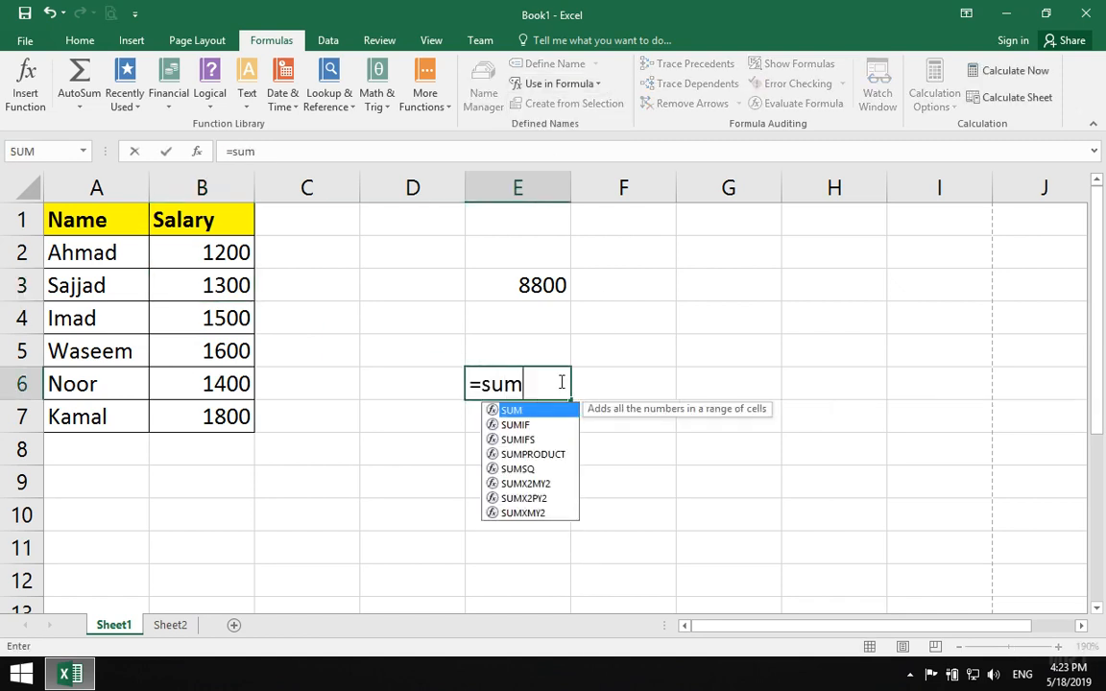
key(Tab)
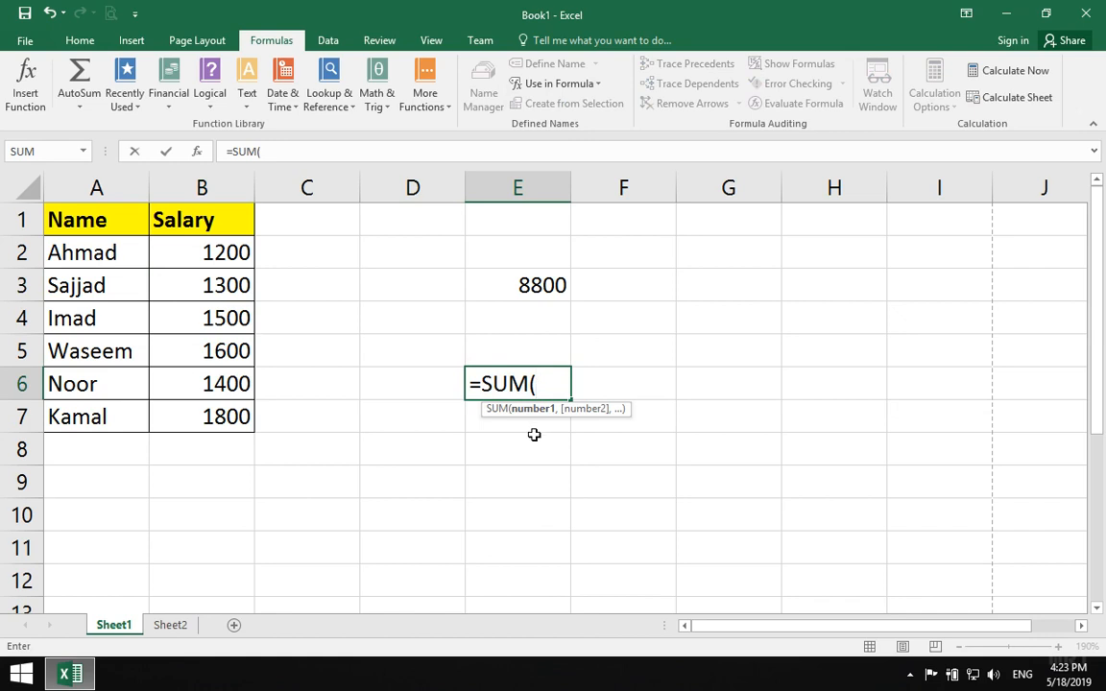
click(558, 83)
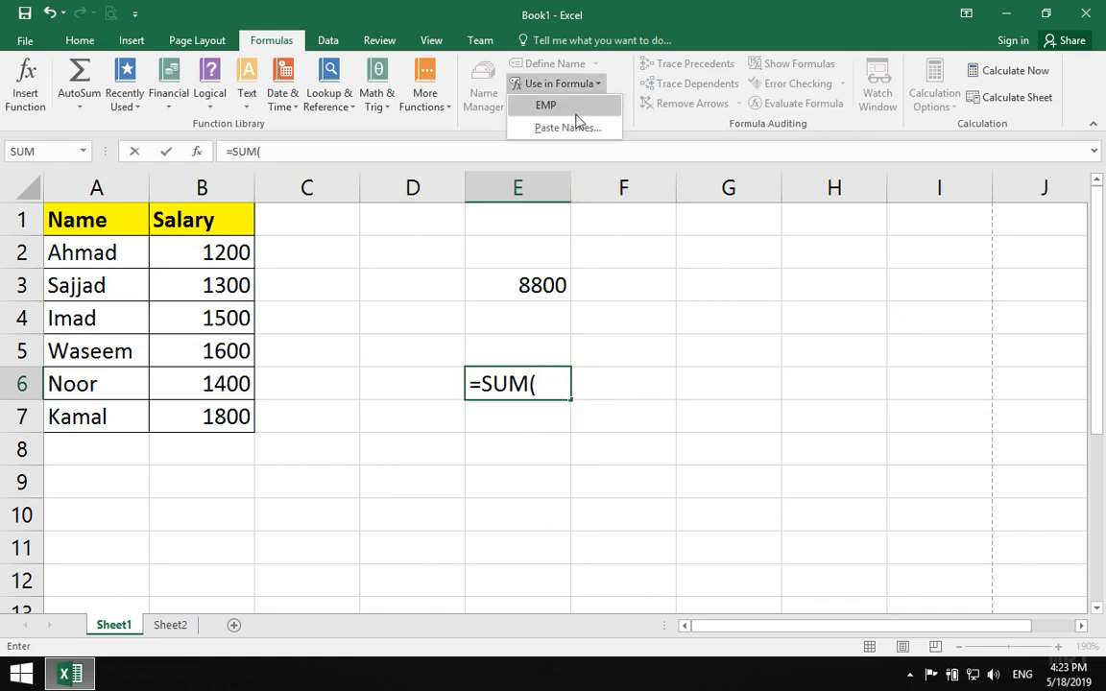
click(557, 104)
key(Return)
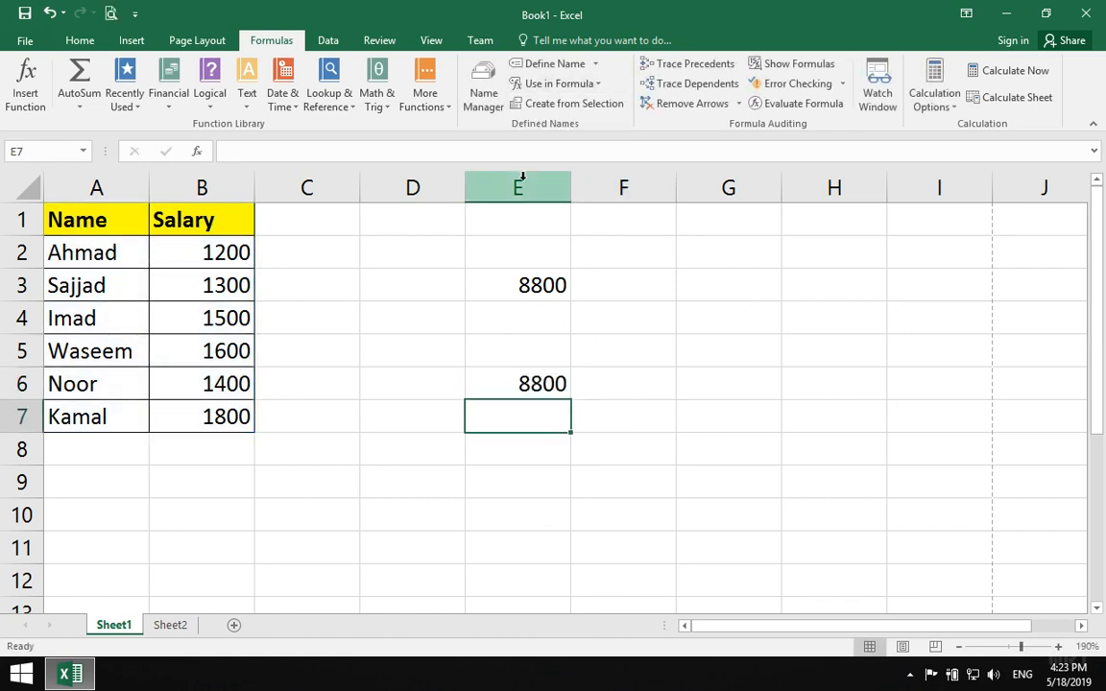
key(Up)
key(Delete)
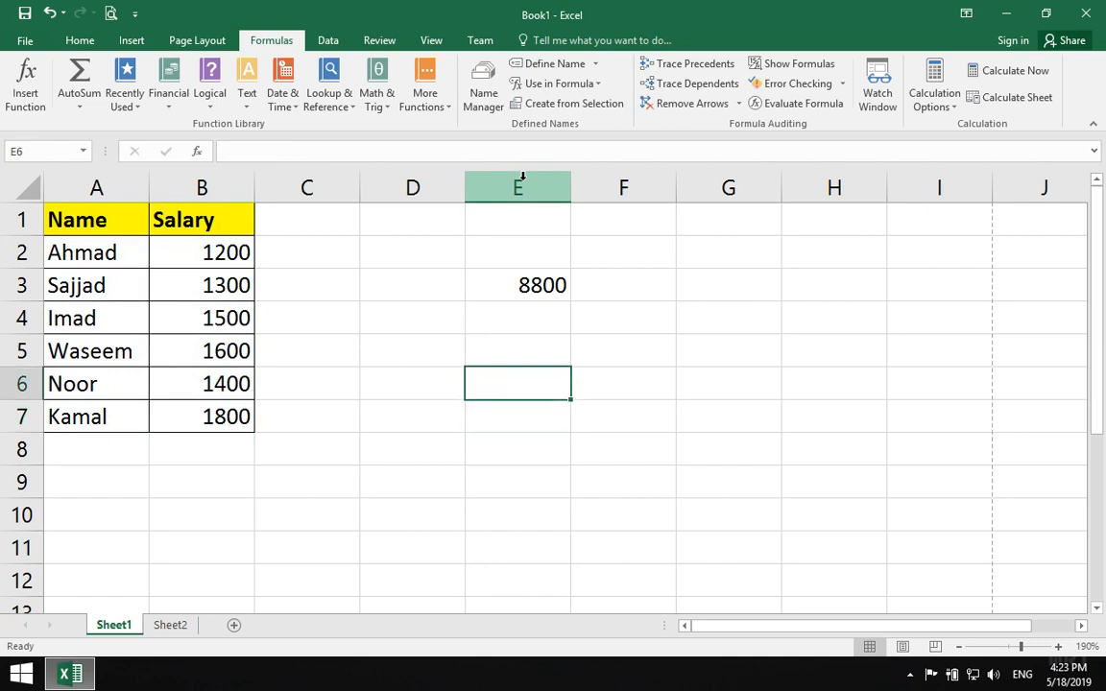
- Delete the defined name EMP from the workbook in the Name Manager
click(595, 85)
click(592, 85)
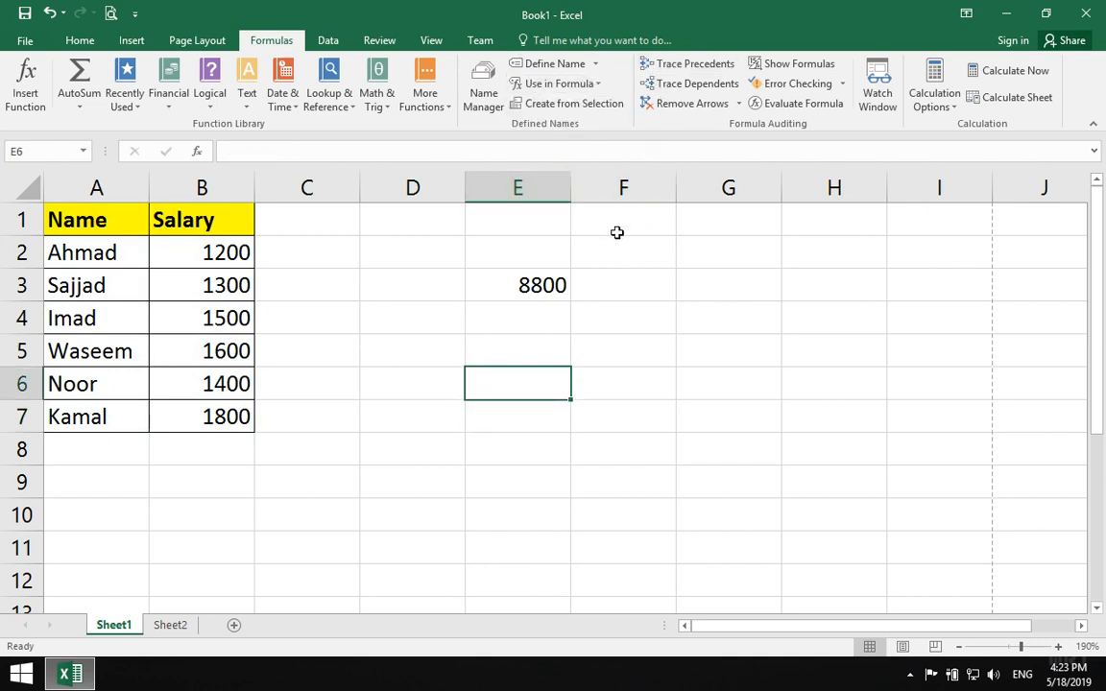
click(486, 96)
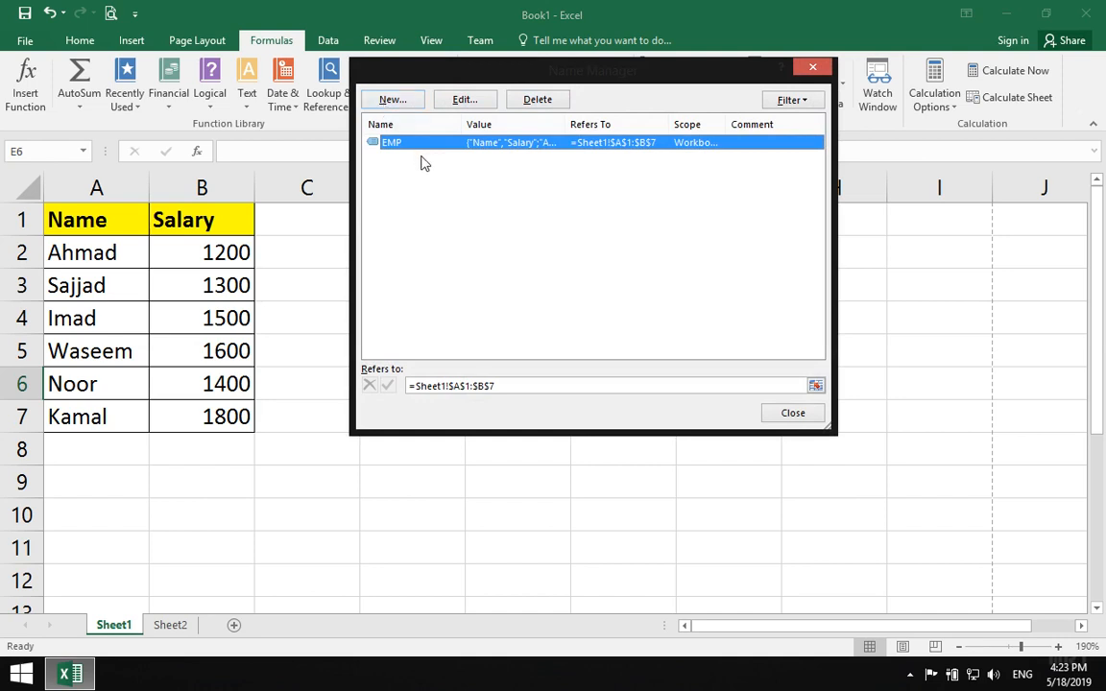
click(523, 100)
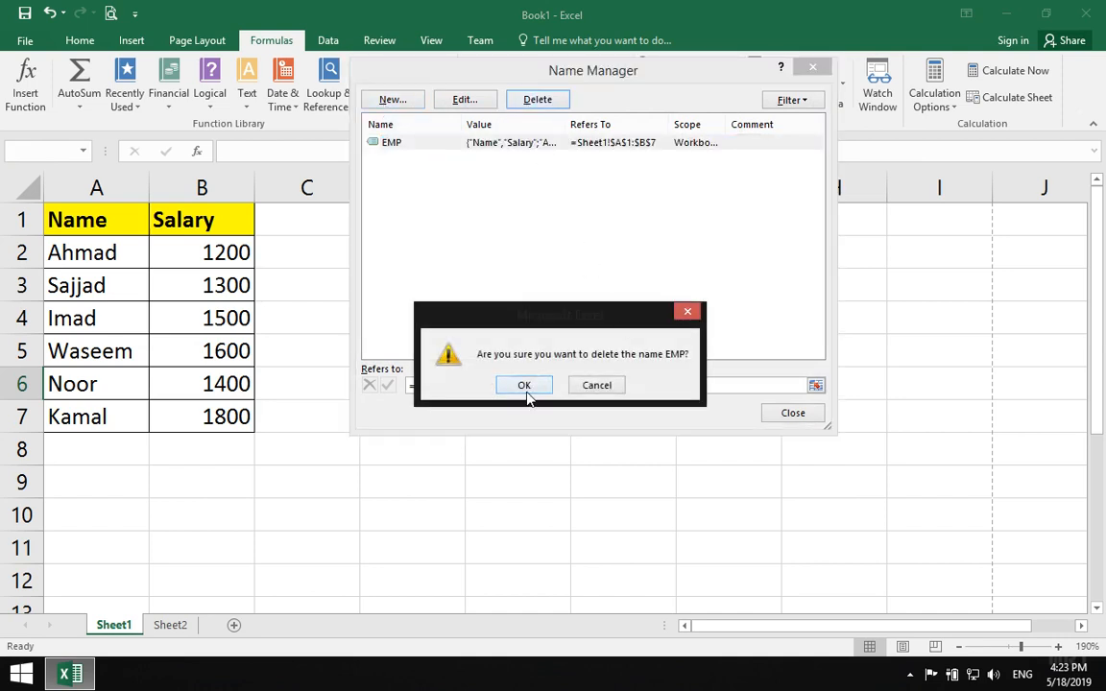
click(526, 386)
click(794, 413)
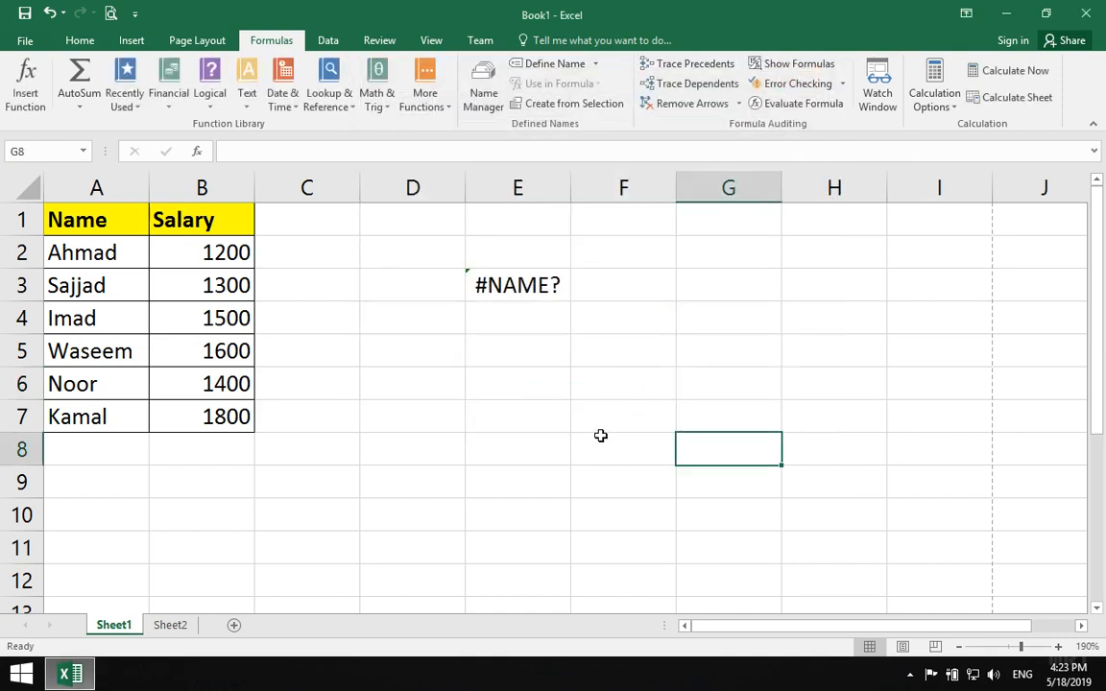
- Delete the SUM formula from cell E3 on Sheet1, check Sheet2 and return to Sheet1
click(515, 286)
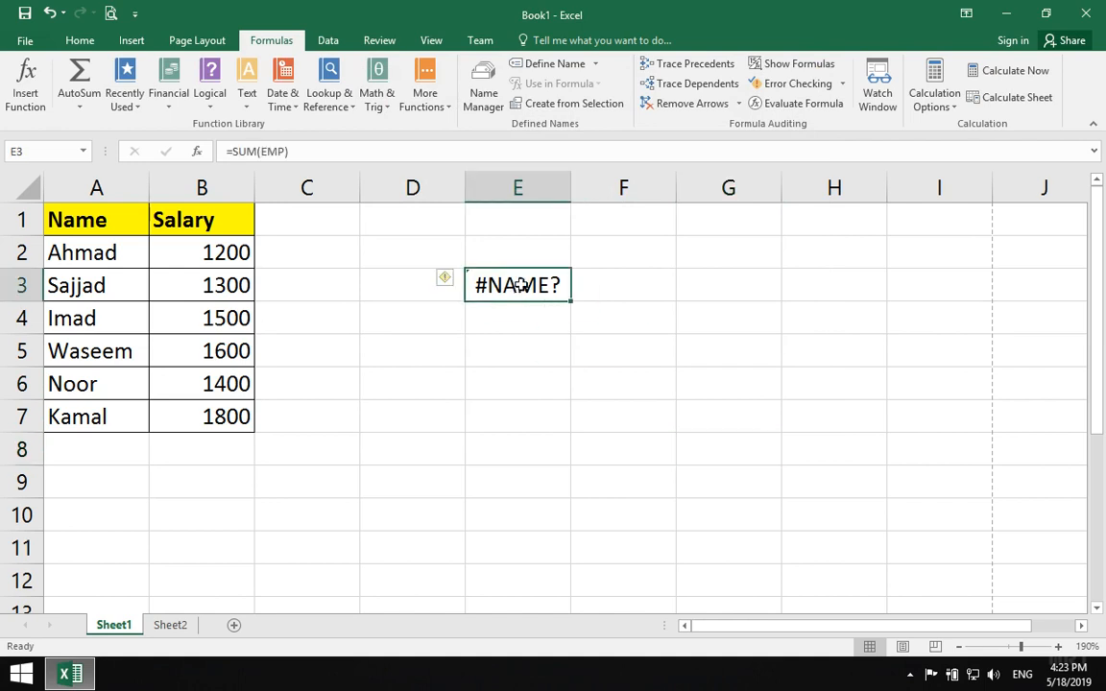
key(Delete)
click(169, 625)
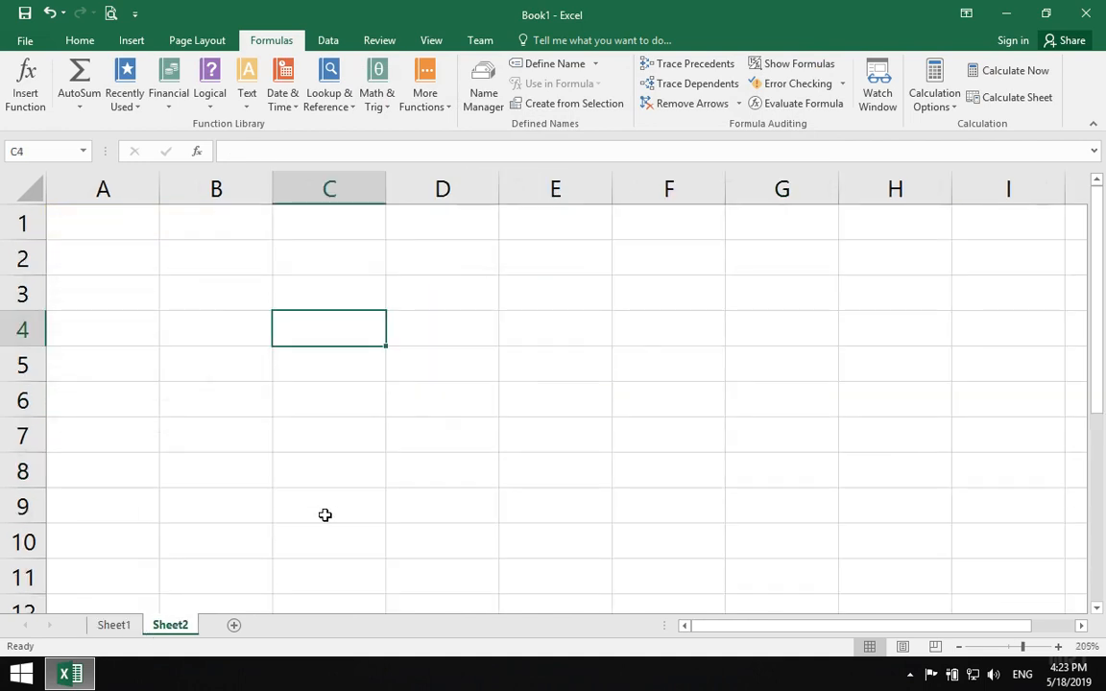
key(ctrl+Page_Up)
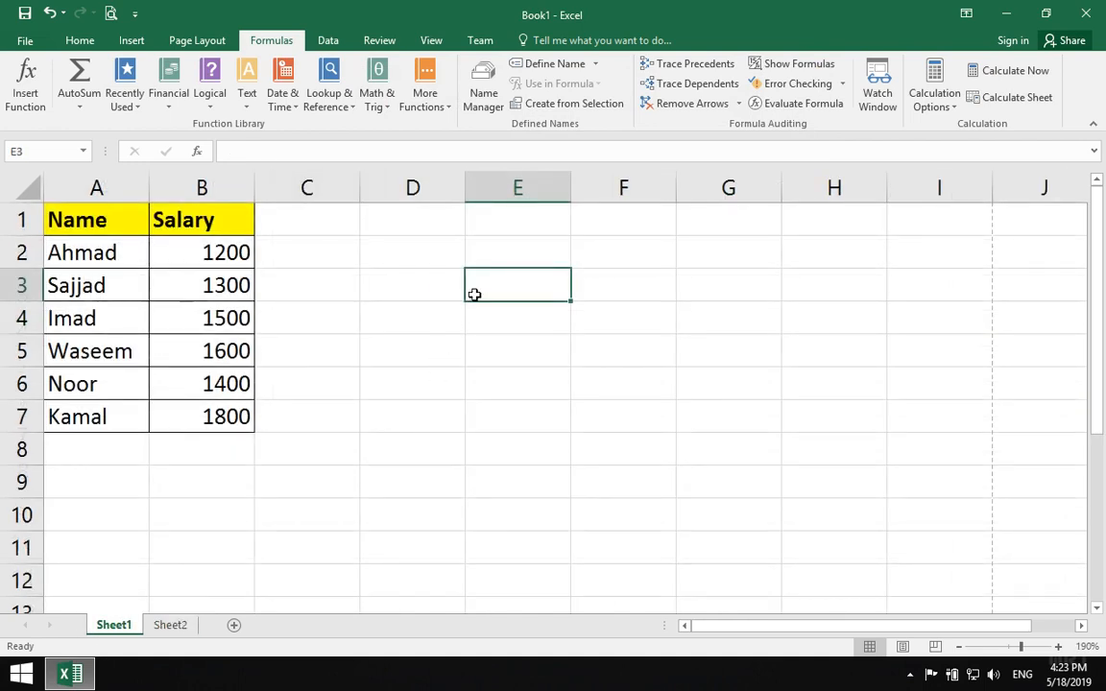
- Try a SUM formula with the deleted name EMP in cell E3, and clear the cell again
text(=SUM(e)
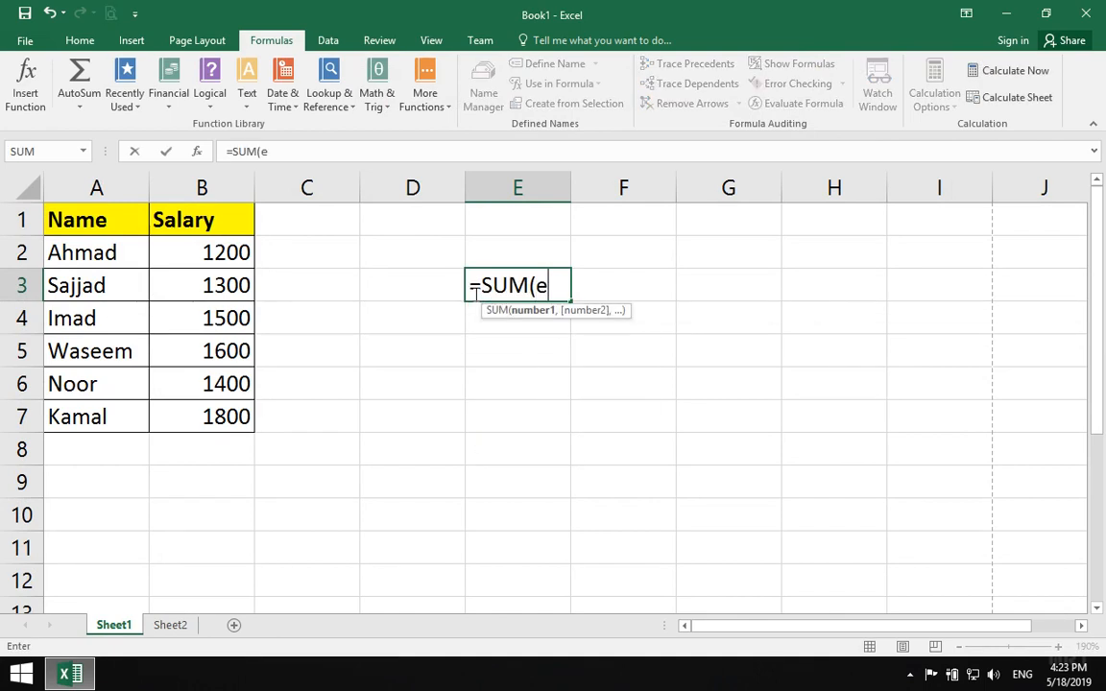
key(Return)
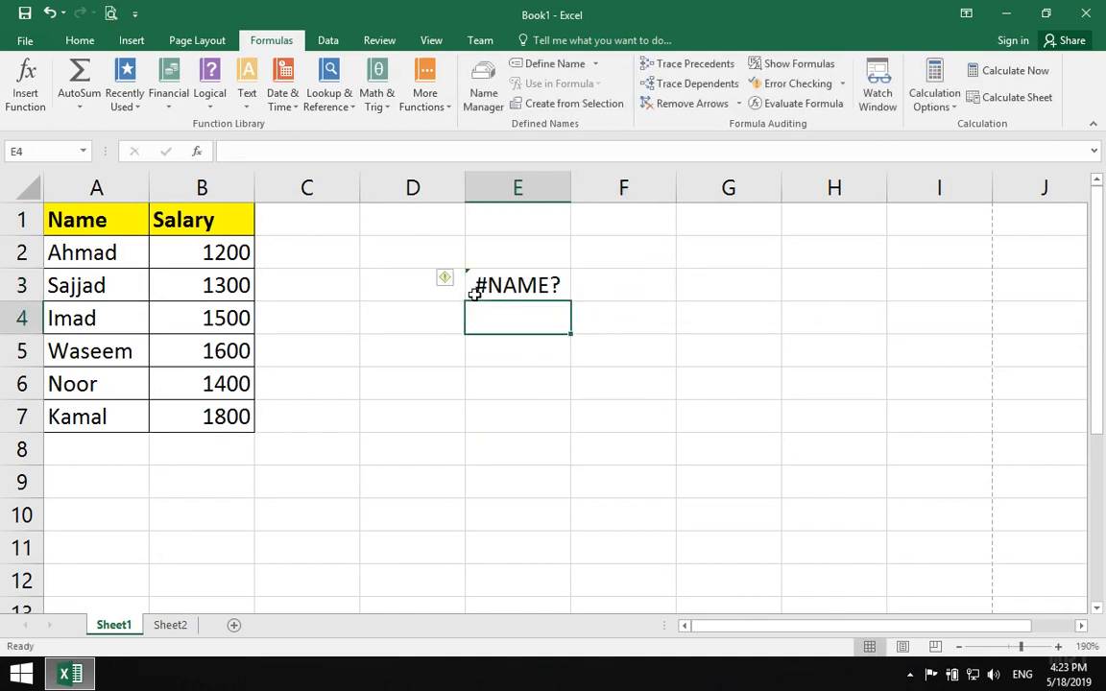
click(474, 292)
key(Delete)
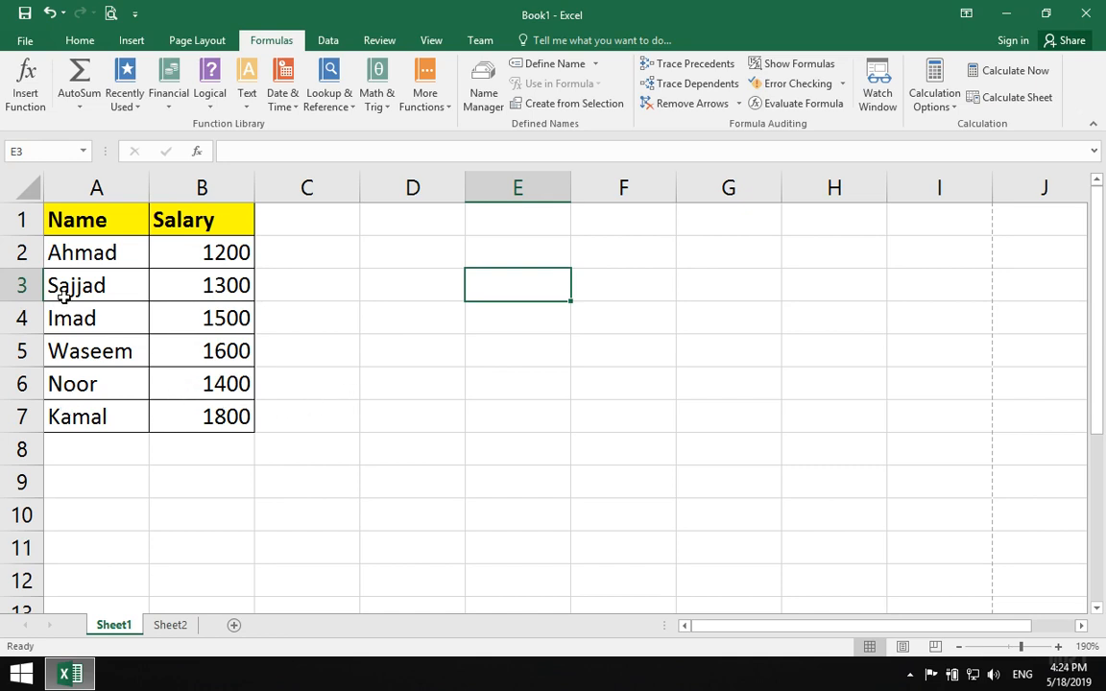
- Create names from the range A1:B7 using its top row and left column, and check the list of names available for formulas
drag(67, 253, 209, 253)
drag(96, 351, 202, 351)
drag(96, 415, 240, 394)
drag(101, 222, 222, 415)
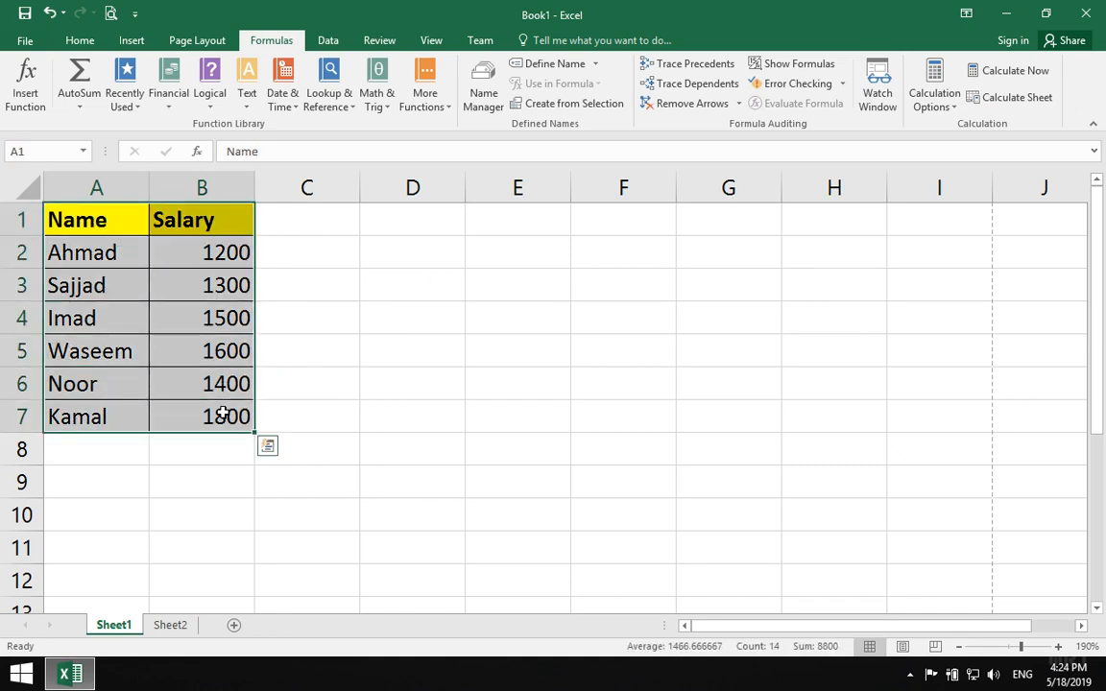
click(579, 105)
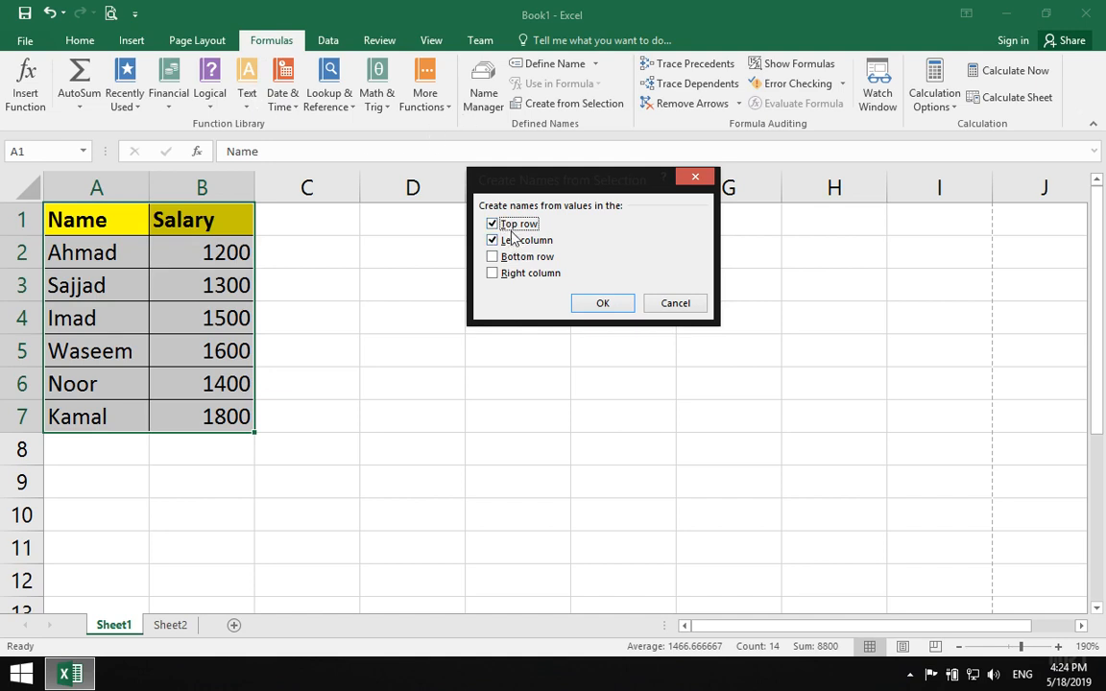
click(595, 303)
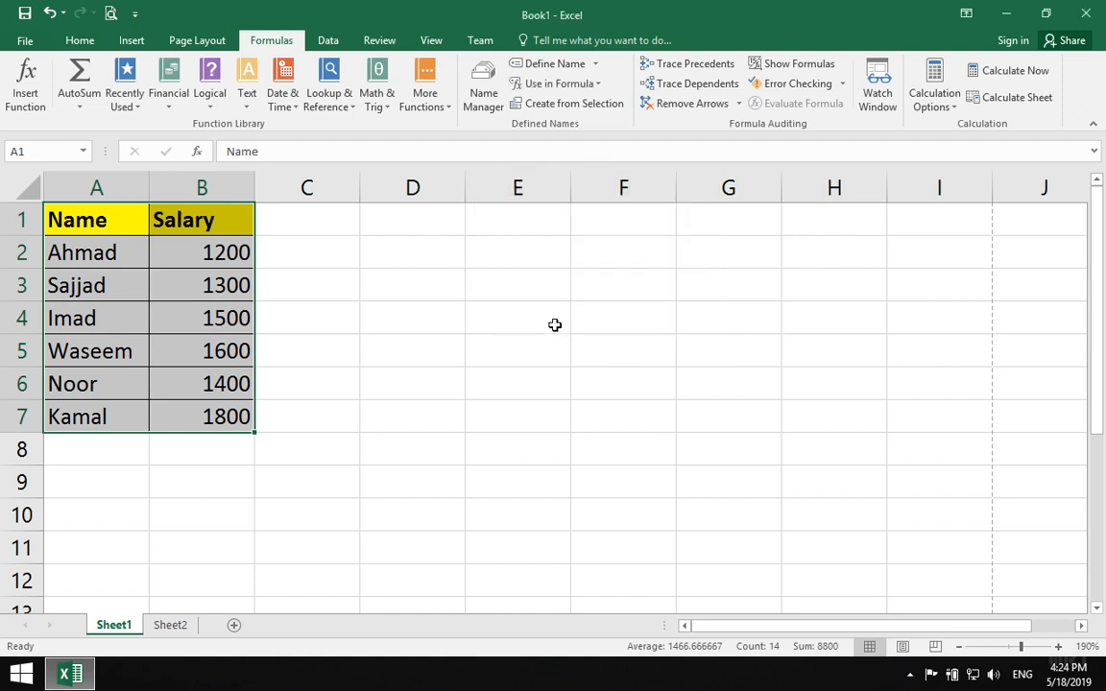
click(558, 84)
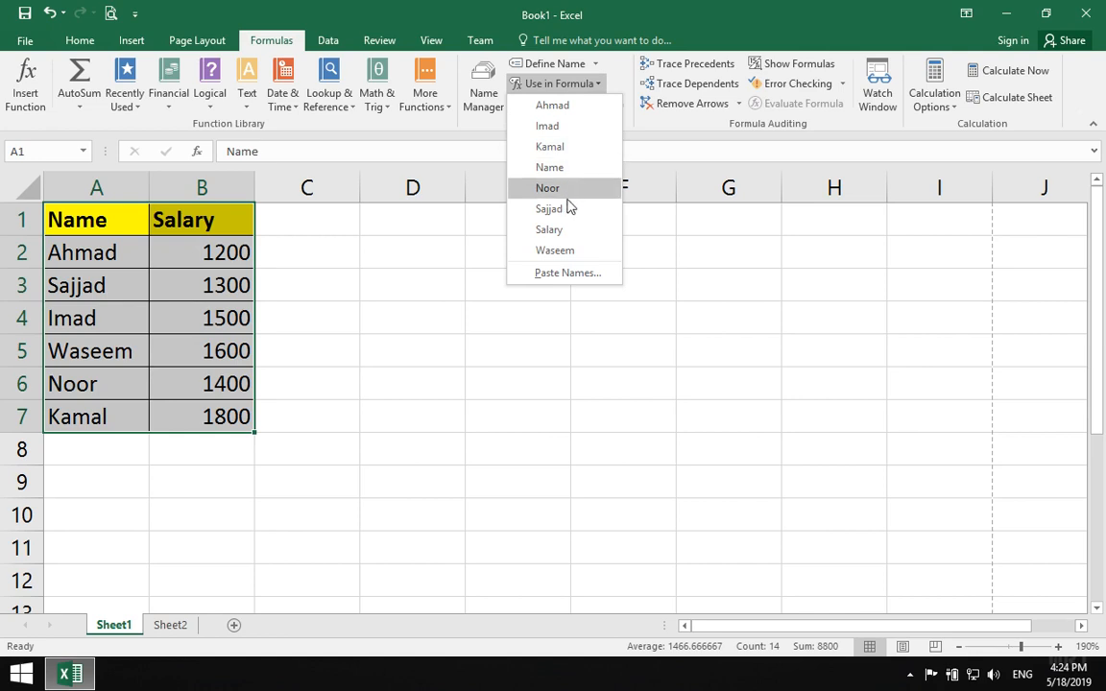
click(600, 308)
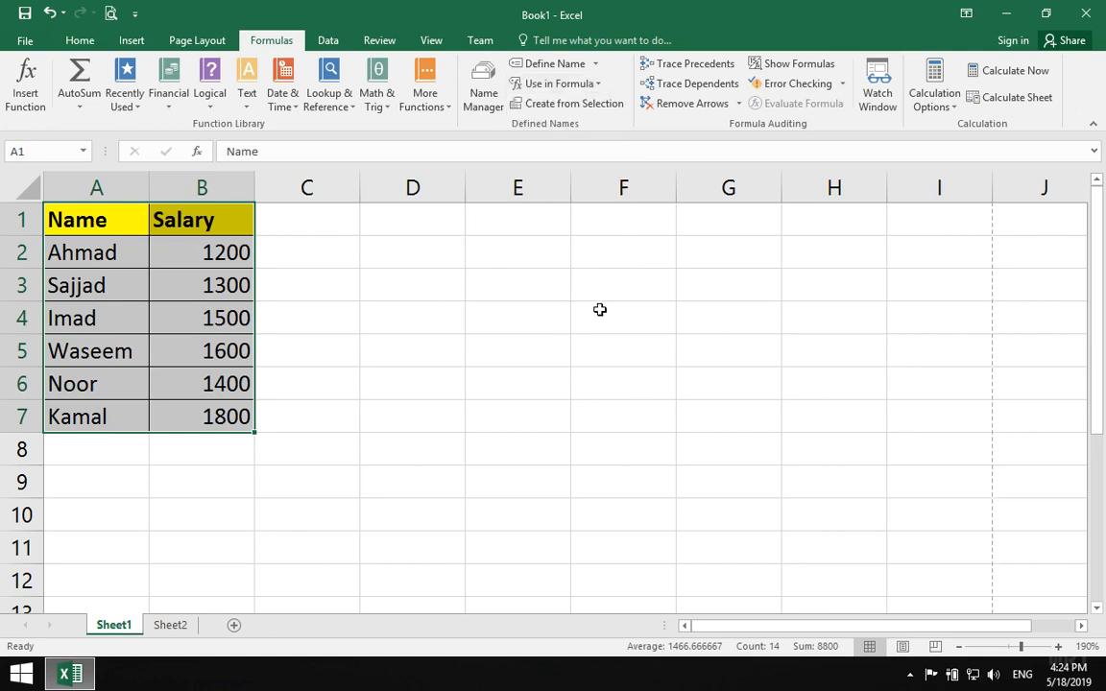
- Enter a SUM formula in cell F4 that adds the defined names of the employees in rows 2 and 4, and check its source cells
click(602, 307)
text(=sum)
key(Tab)
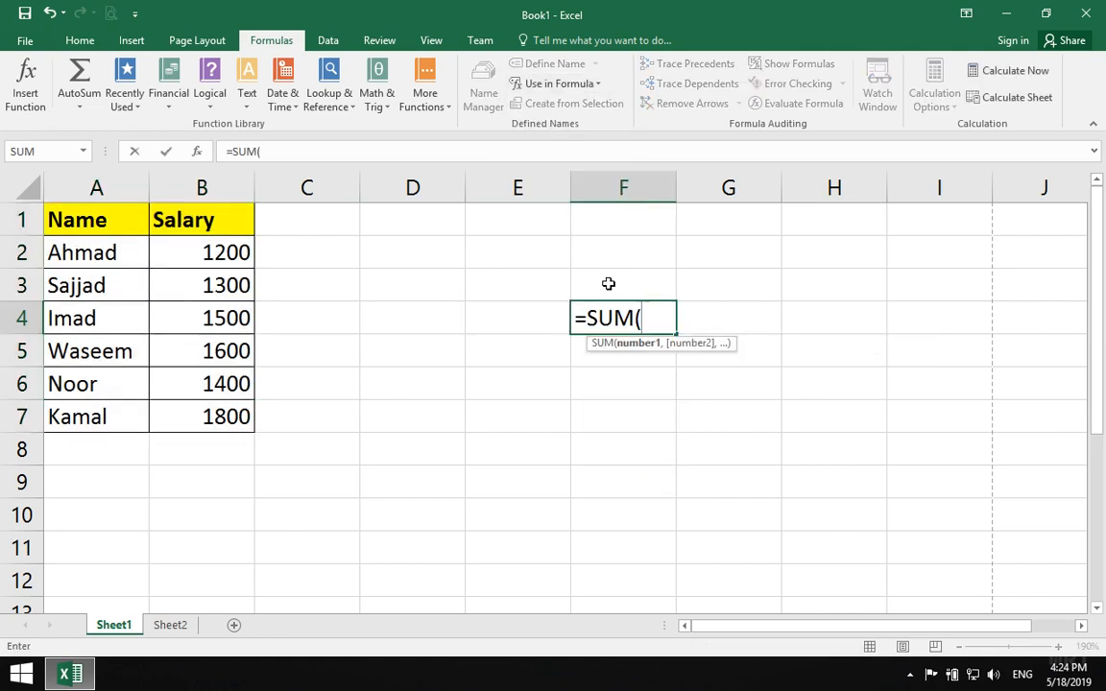
text(ah)
key(Tab)
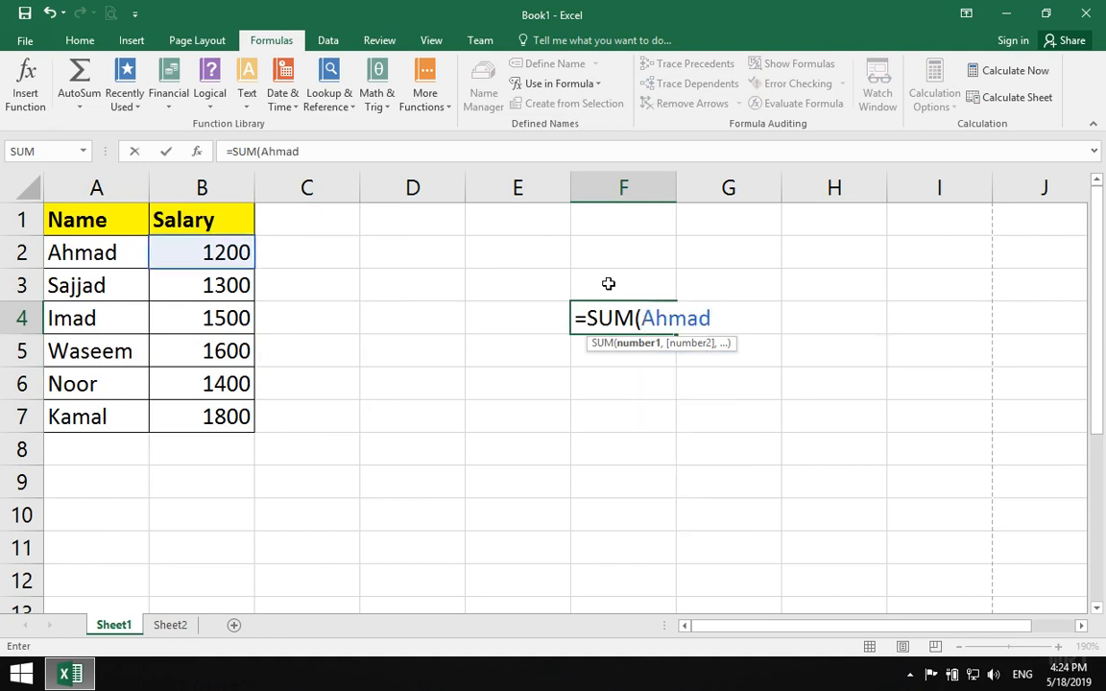
text(,imad)
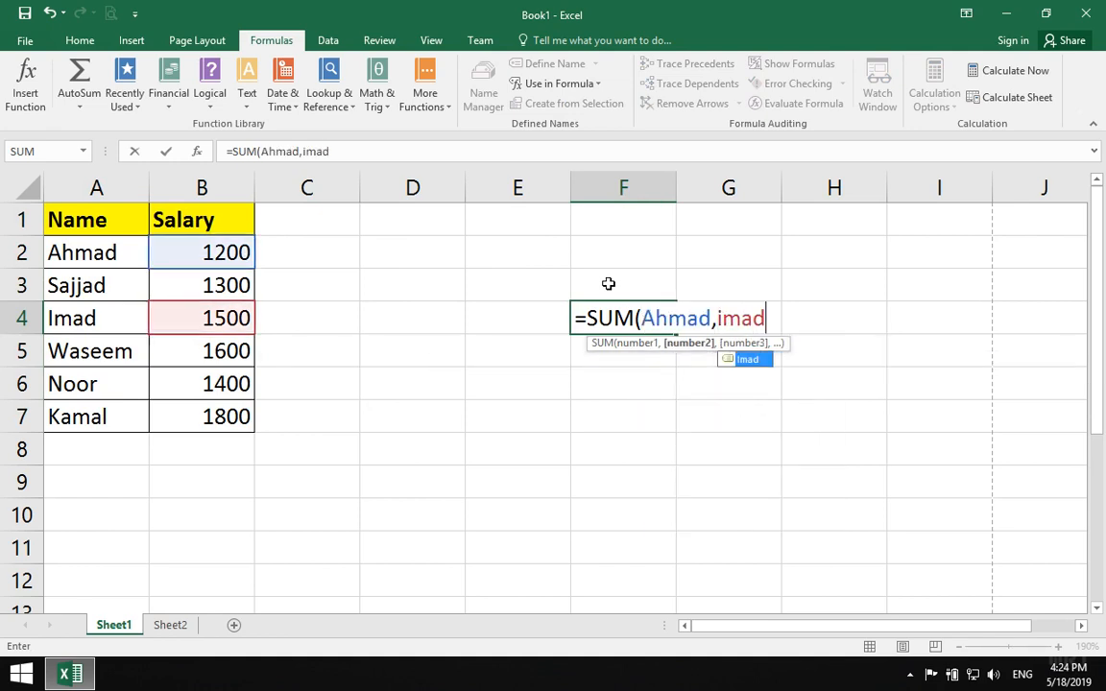
key(Return)
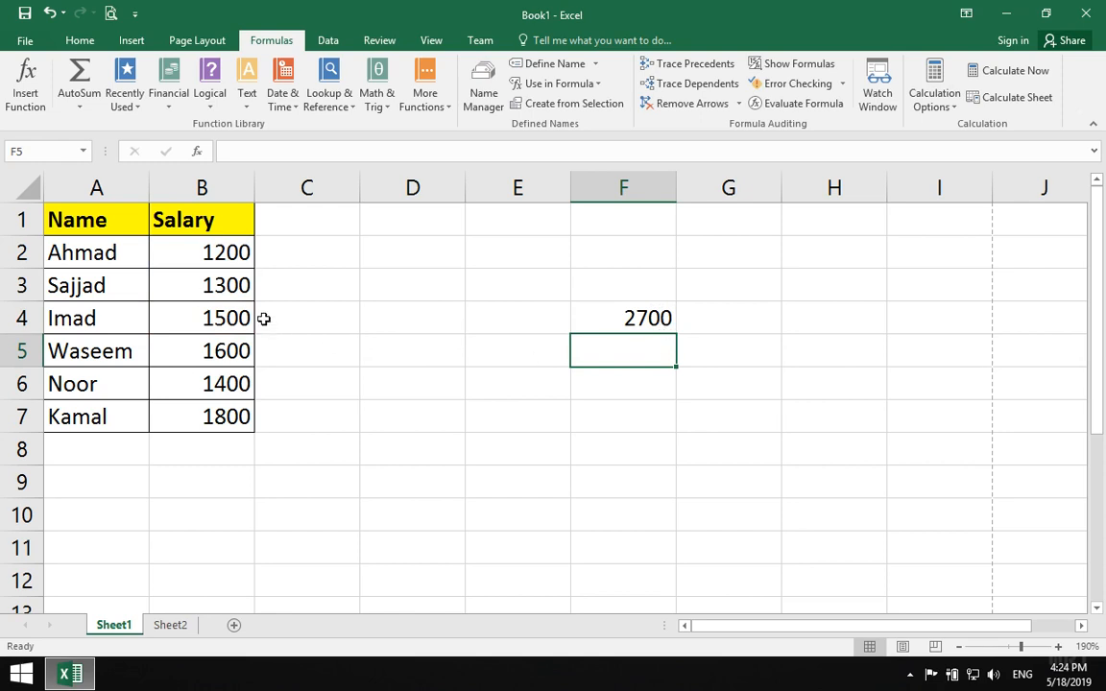
click(207, 247)
click(227, 318)
click(667, 331)
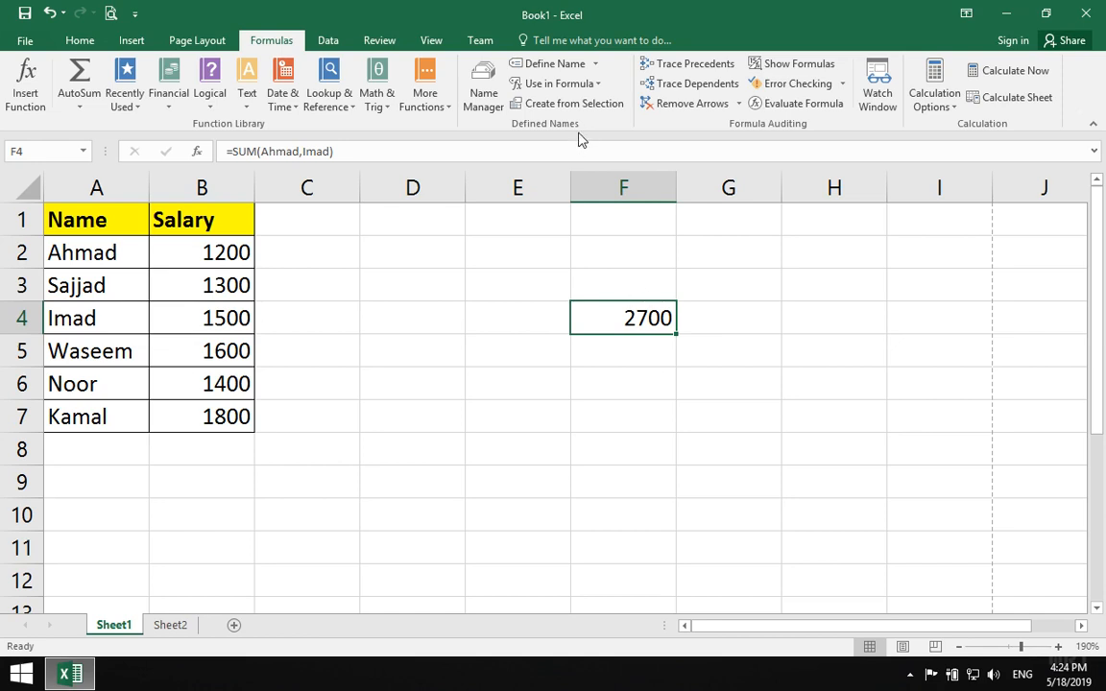
- Clear the contents of the range E3:G6 to remove the SUM formula
click(594, 65)
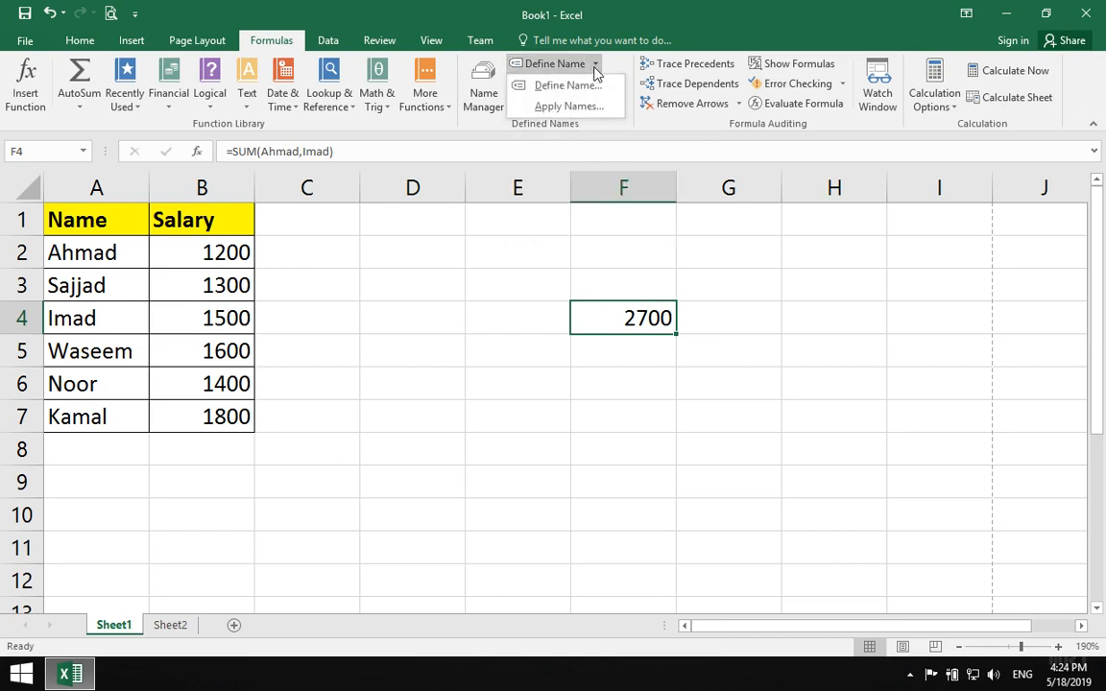
click(480, 205)
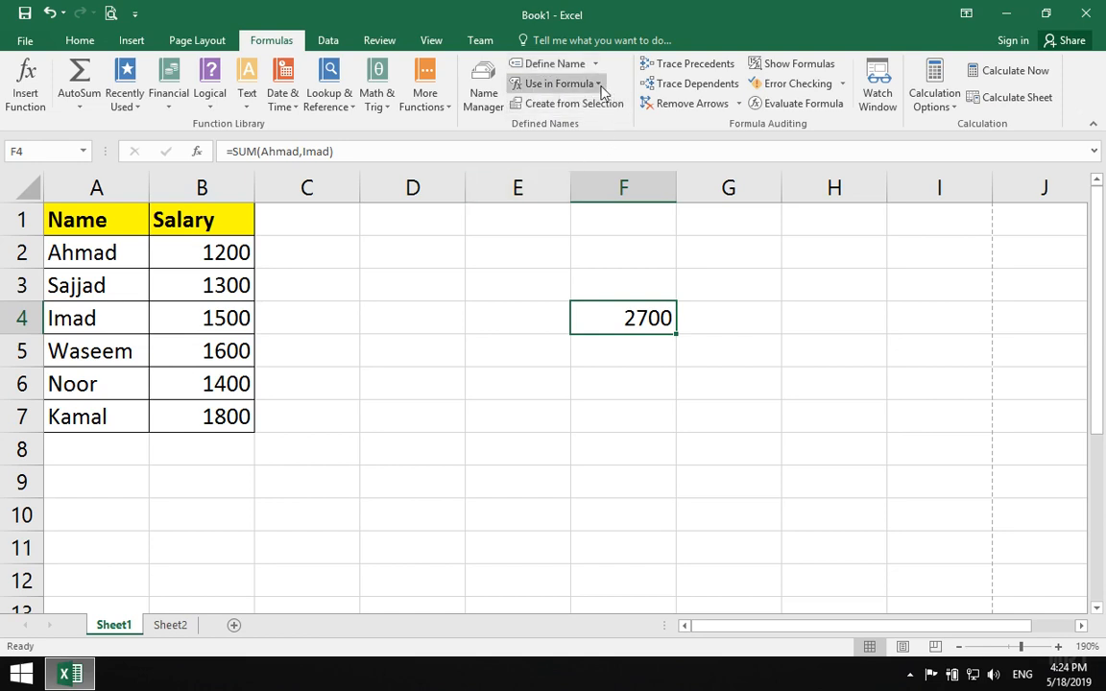
drag(521, 278, 749, 355)
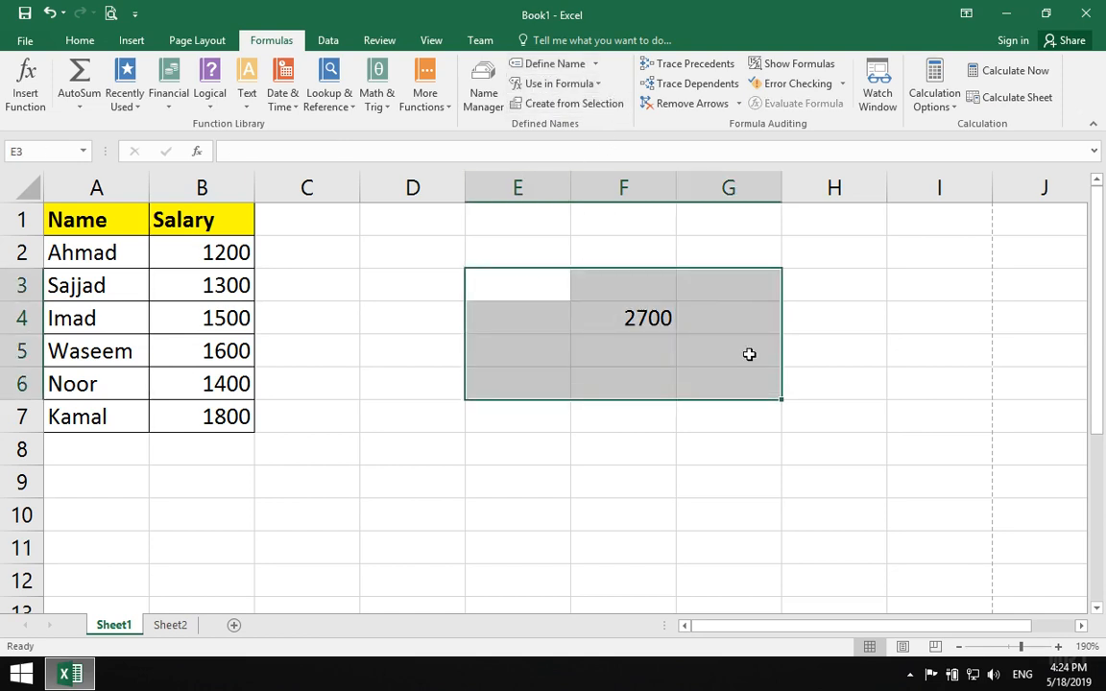
key(Delete)
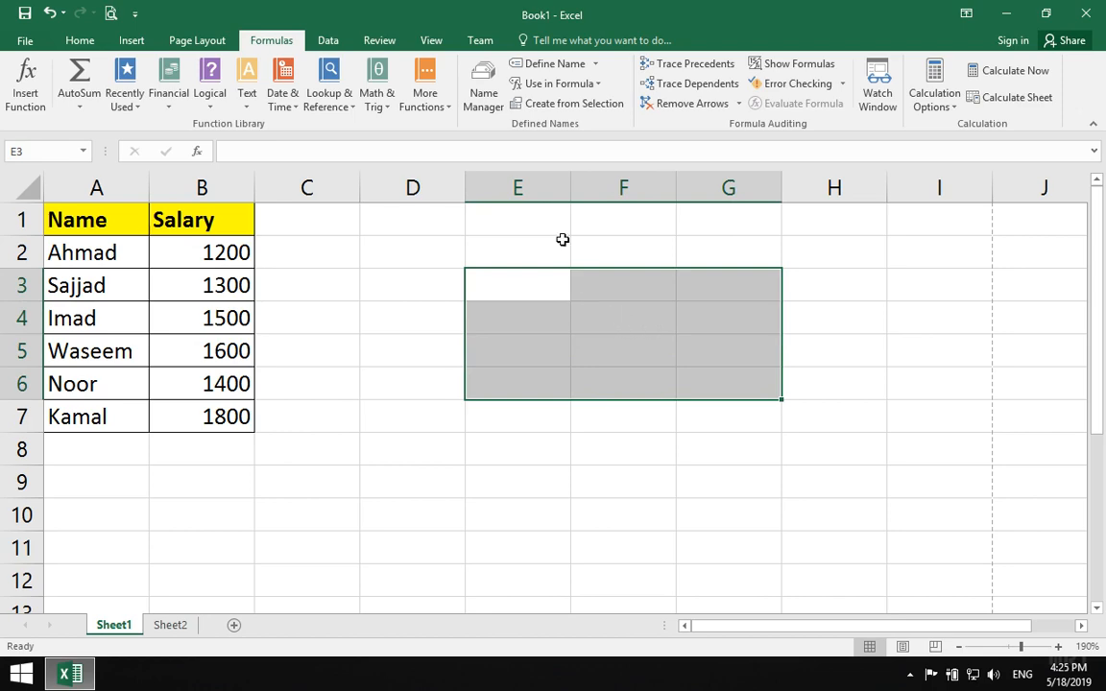
- Delete the two header-based defined names, Name and Salary, in the Name Manager
click(484, 92)
click(395, 186)
click(398, 231)
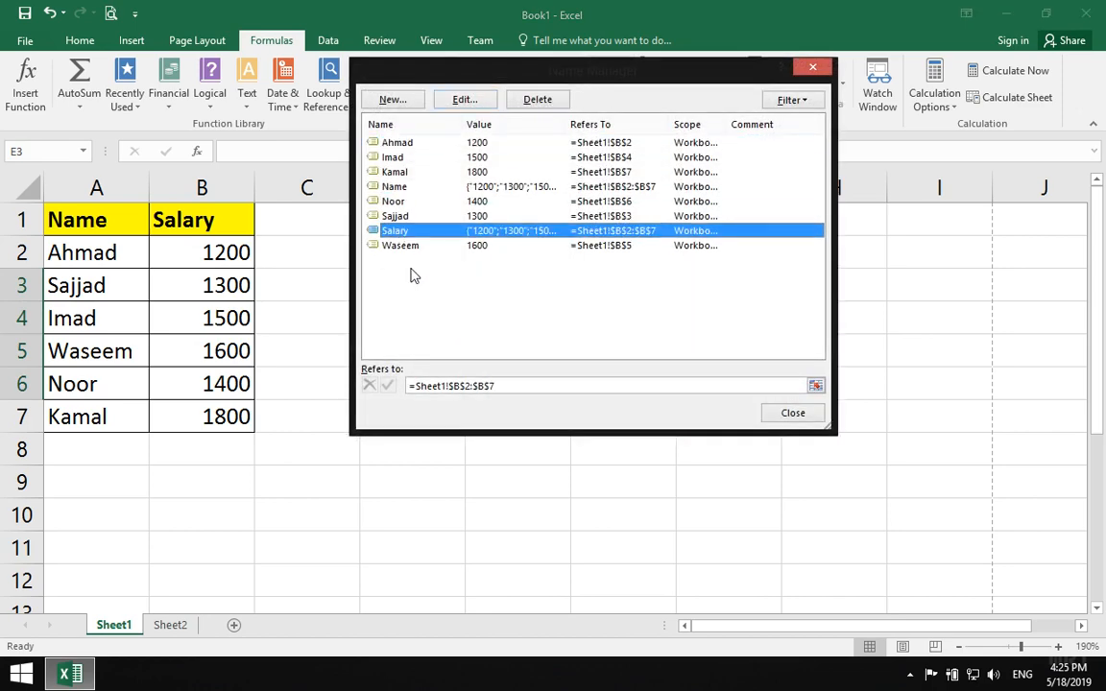
click(412, 274)
click(402, 246)
click(406, 196)
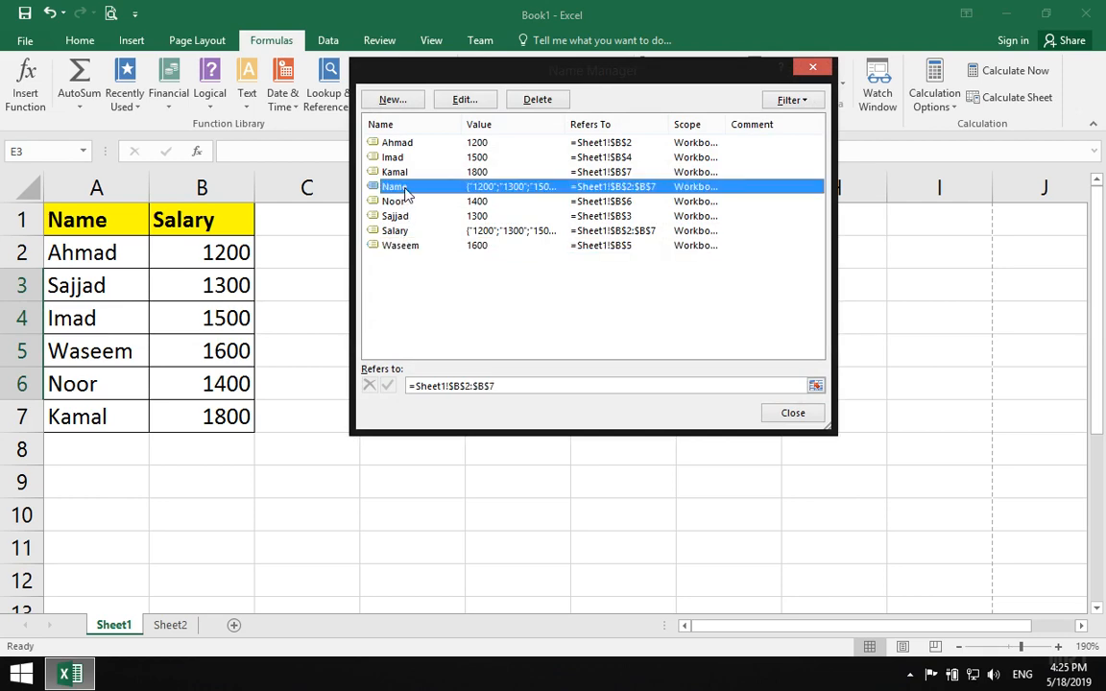
click(536, 99)
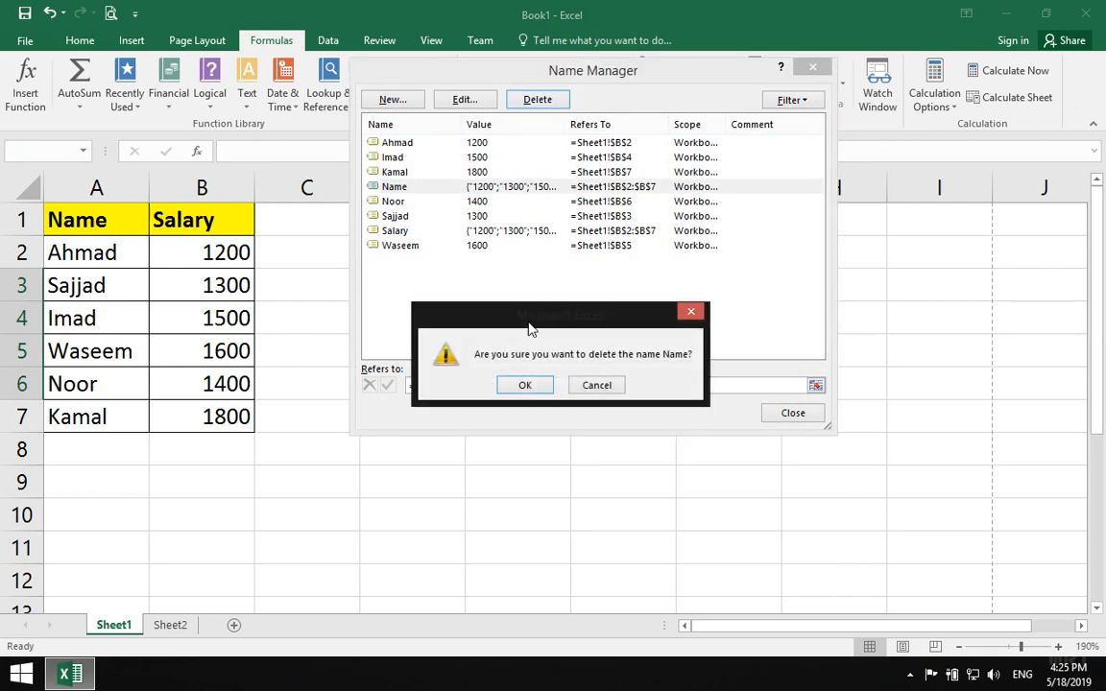
click(519, 386)
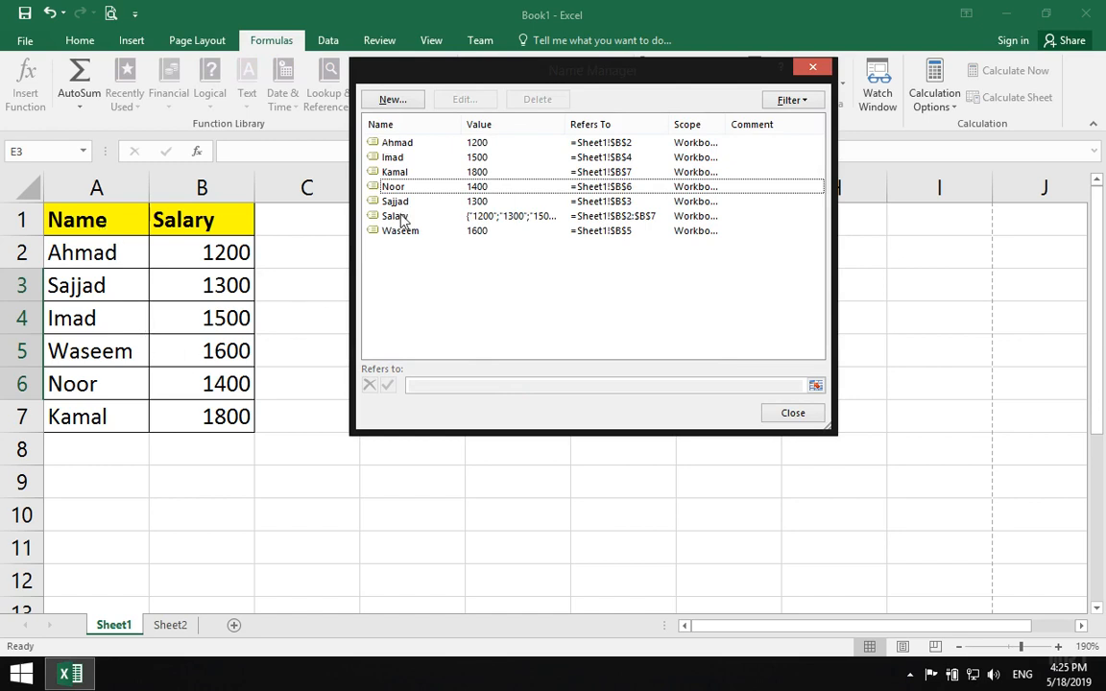
click(432, 215)
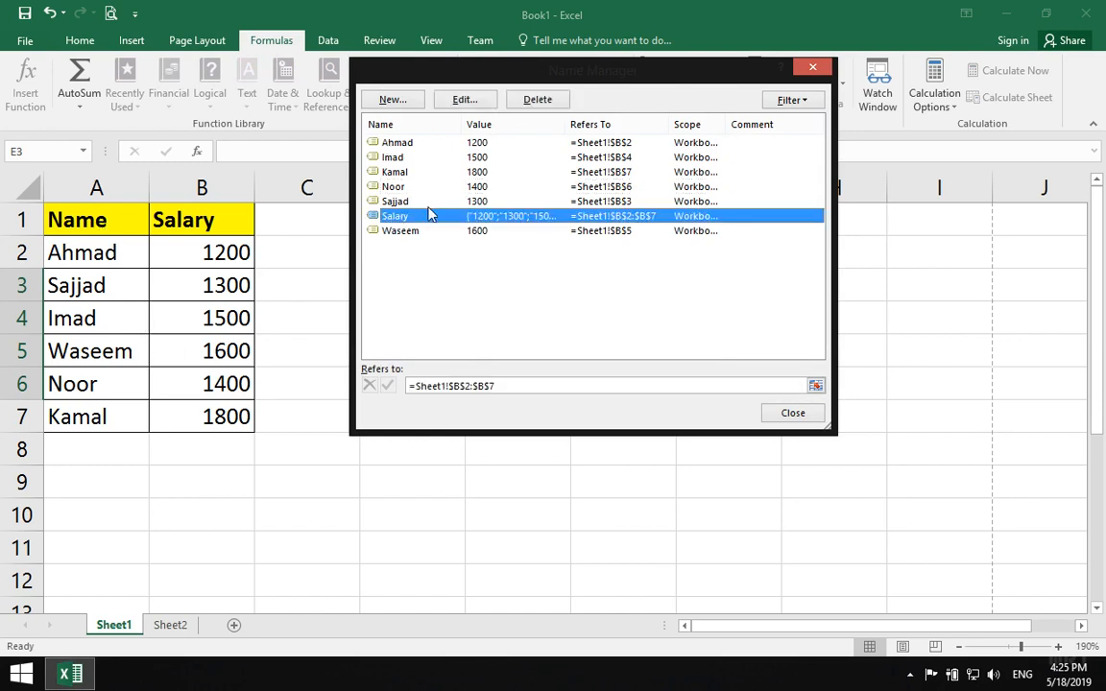
click(538, 99)
click(526, 385)
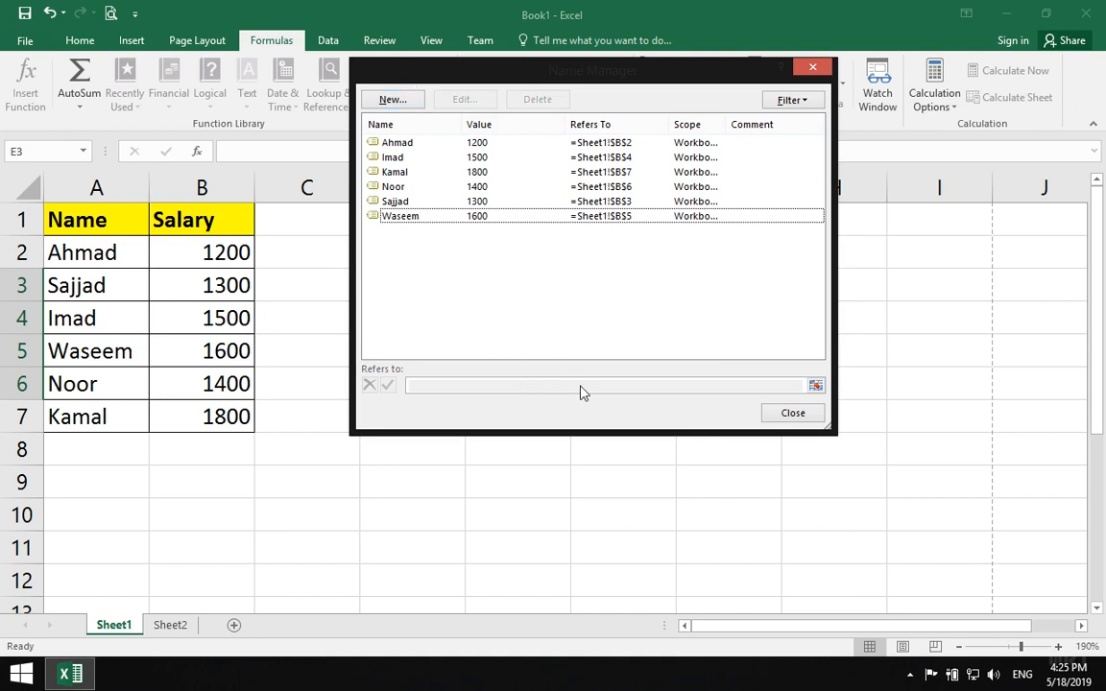
- Delete all the remaining employee-based defined names together and close the Name Manager
drag(498, 307, 358, 88)
click(537, 99)
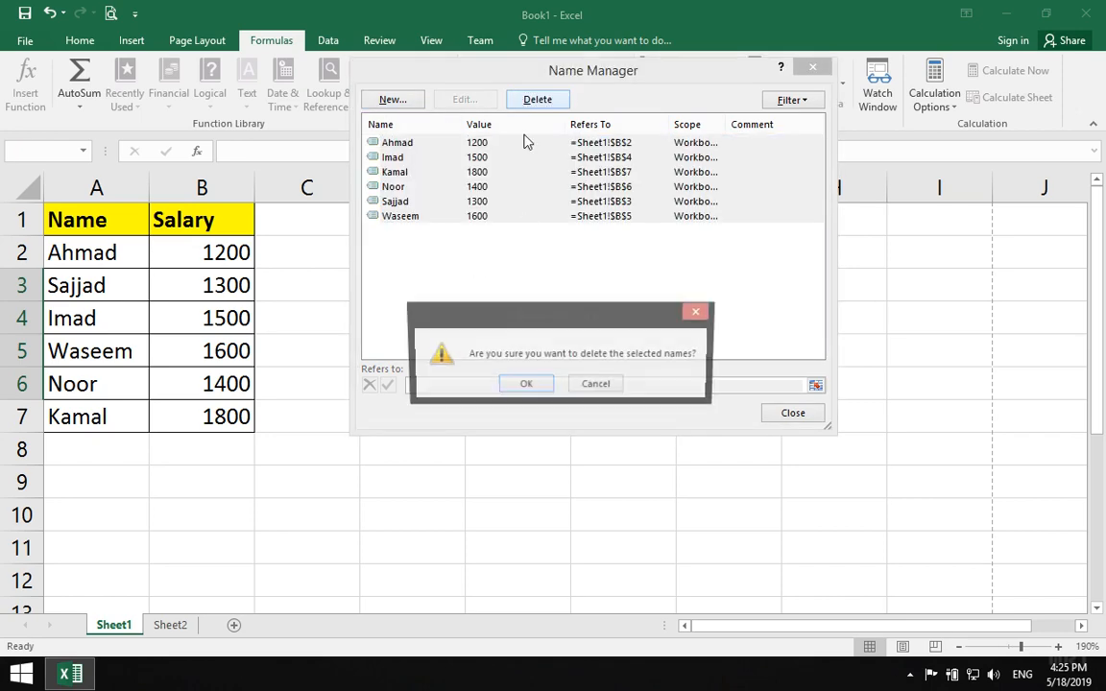
click(525, 384)
click(785, 412)
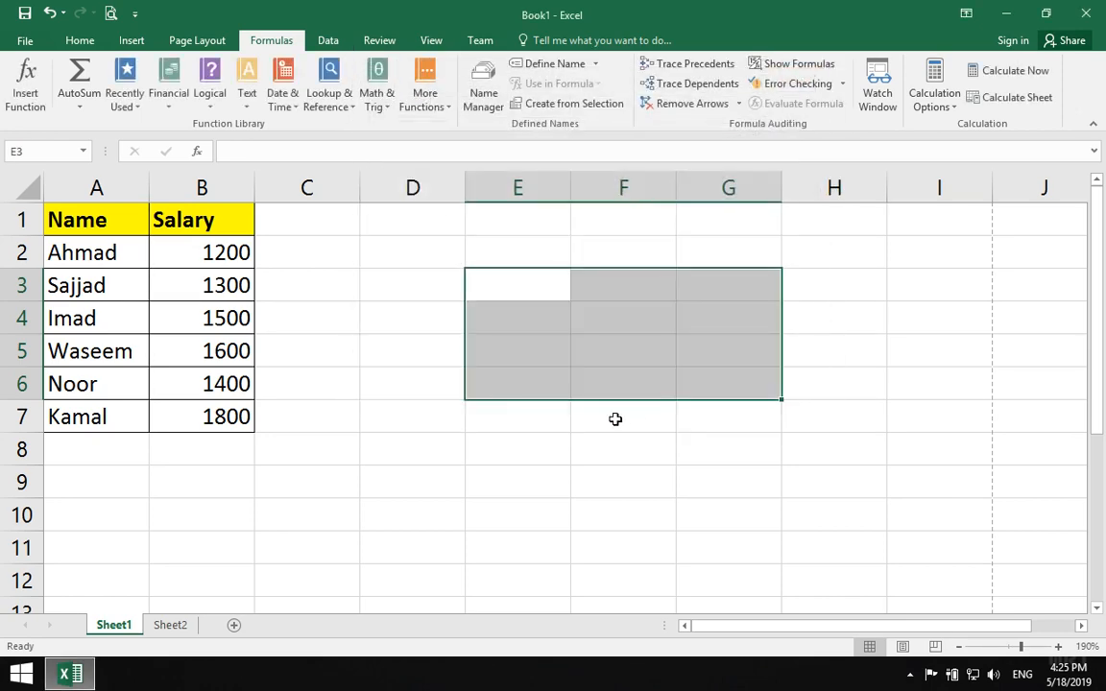
click(614, 421)
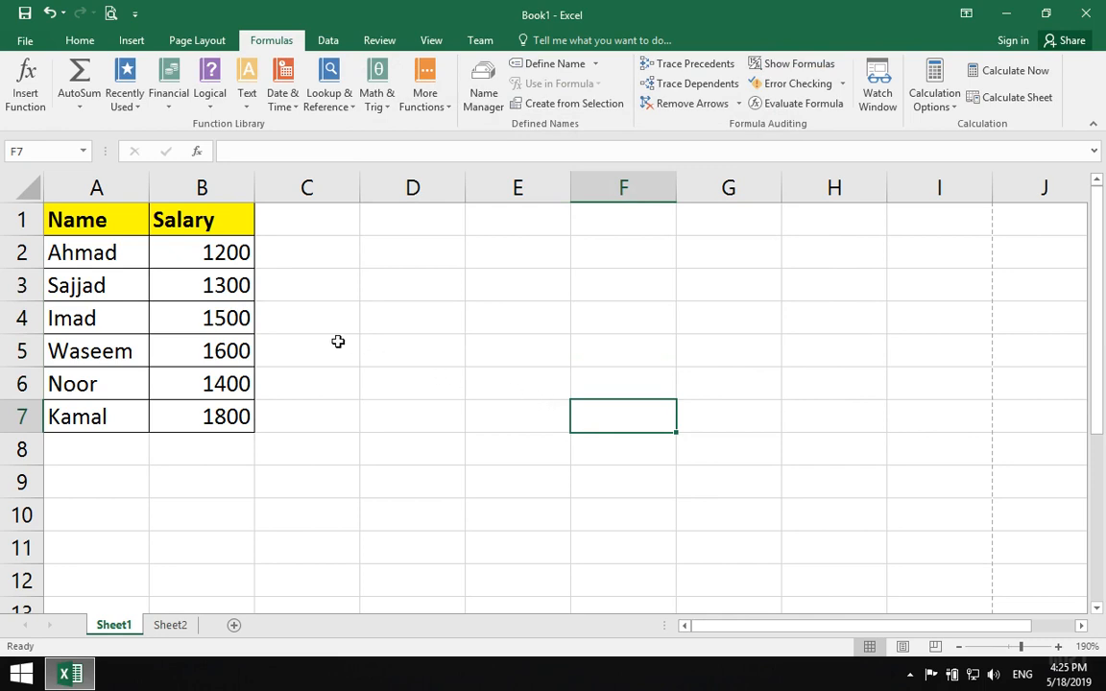
click(410, 282)
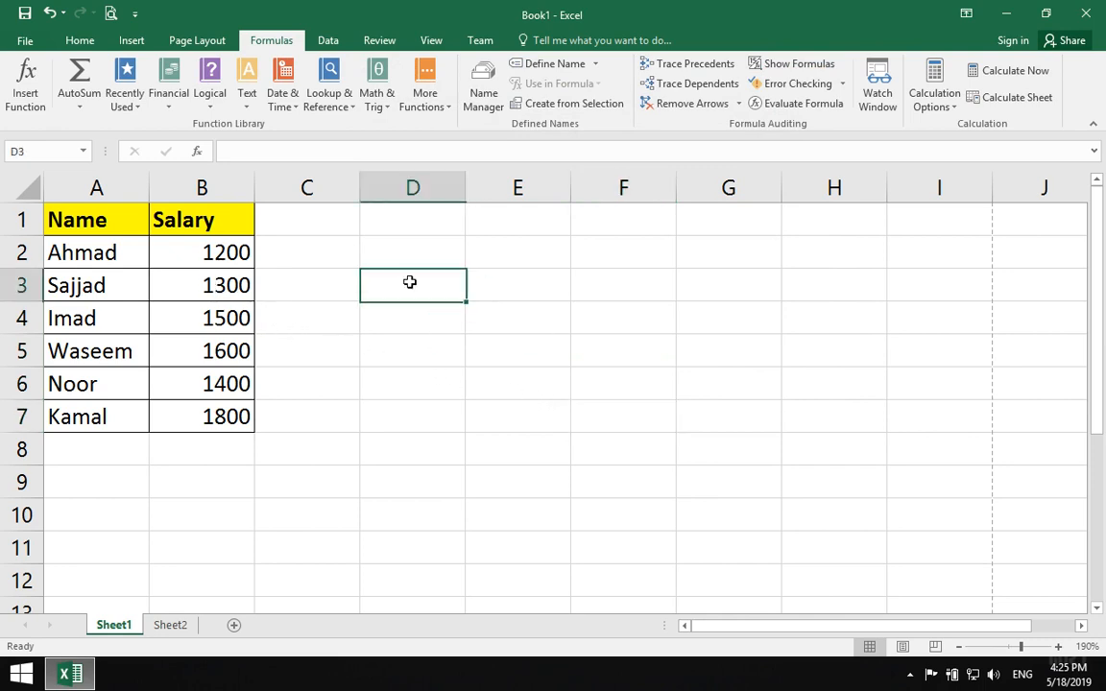
click(469, 331)
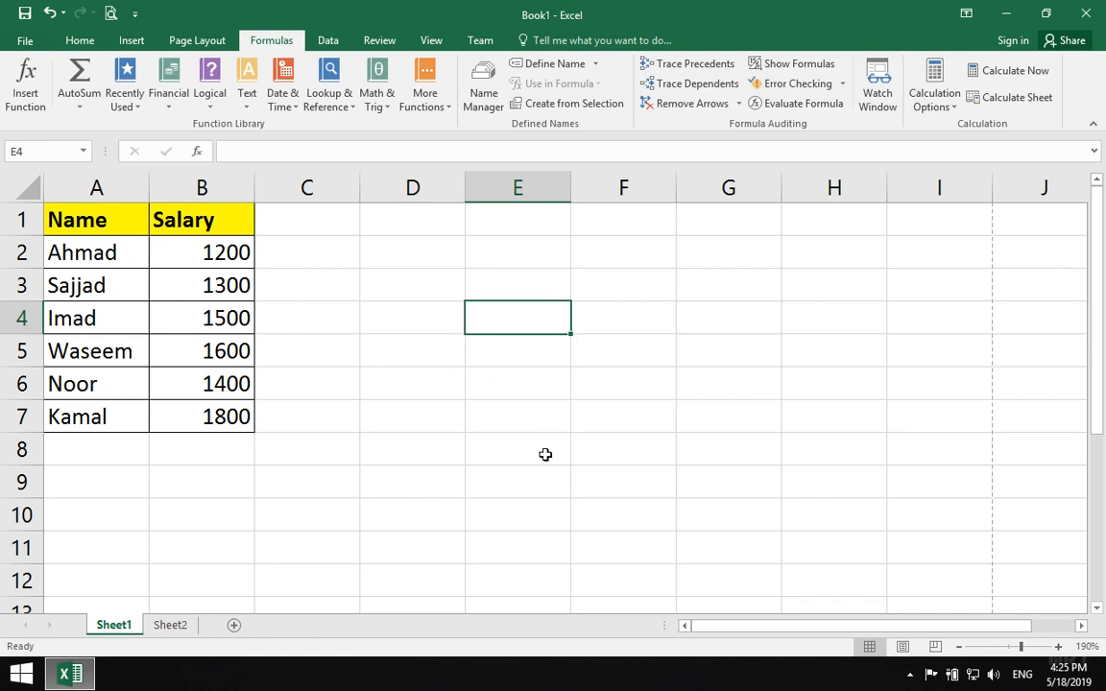
- Delete column A, which holds the employee names, from the worksheet
drag(188, 240, 258, 402)
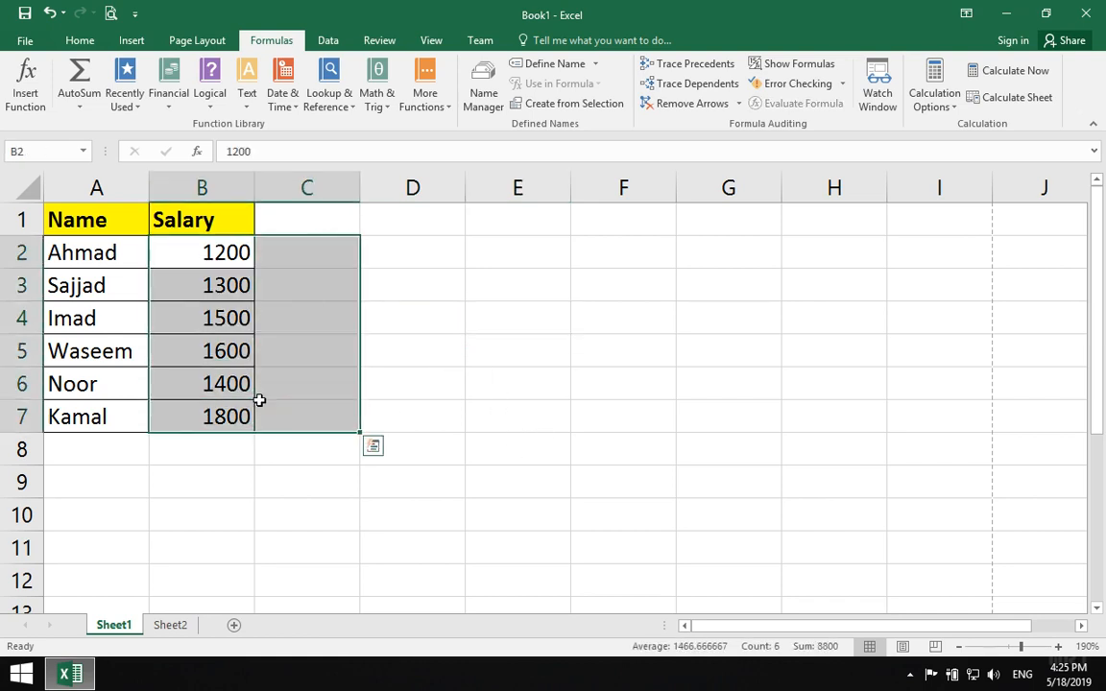
click(550, 314)
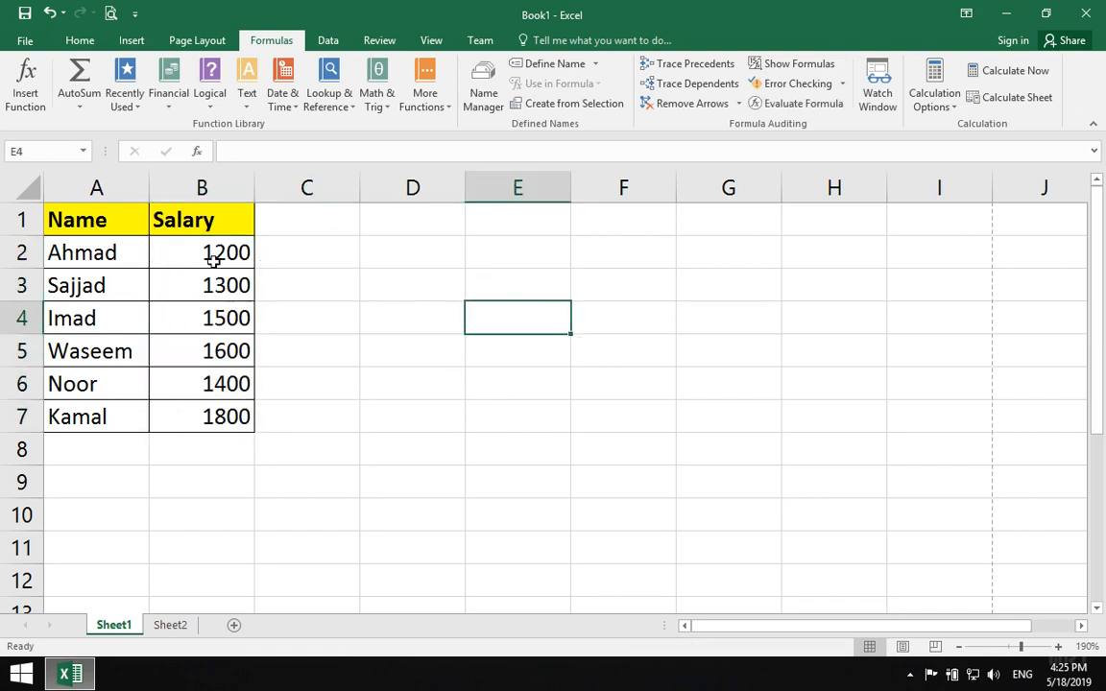
drag(213, 254, 216, 403)
click(91, 187)
right_click(91, 187)
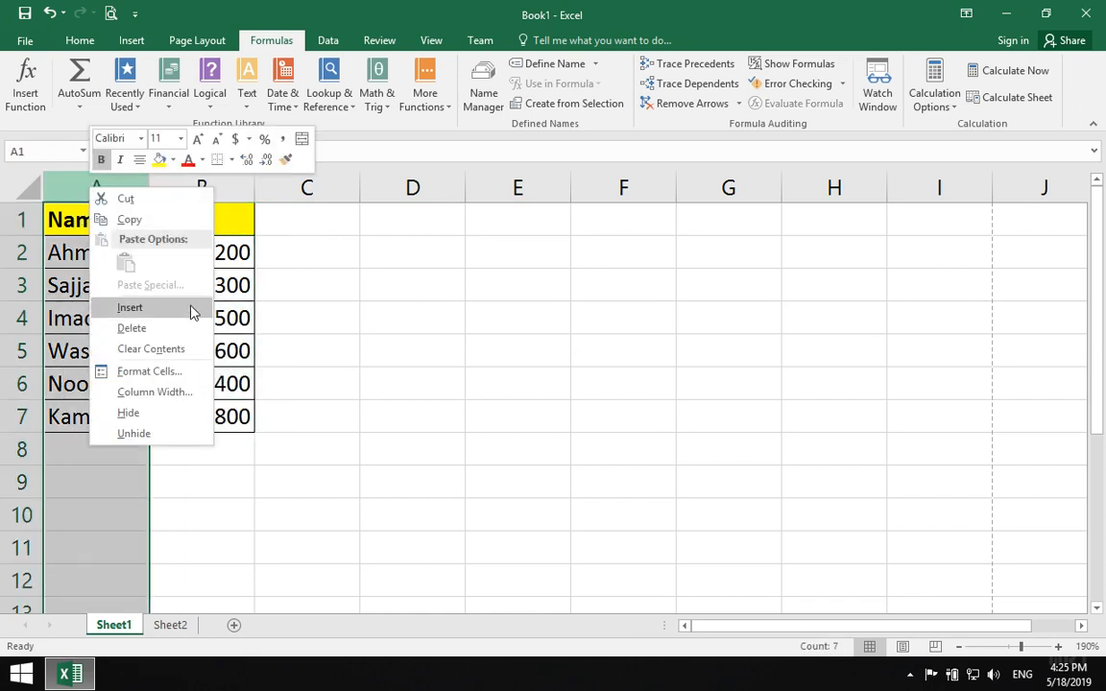
click(187, 329)
- Copy the Salary column in A1:A7 and paste it into F1:F7
drag(112, 217, 114, 417)
key(ctrl+c)
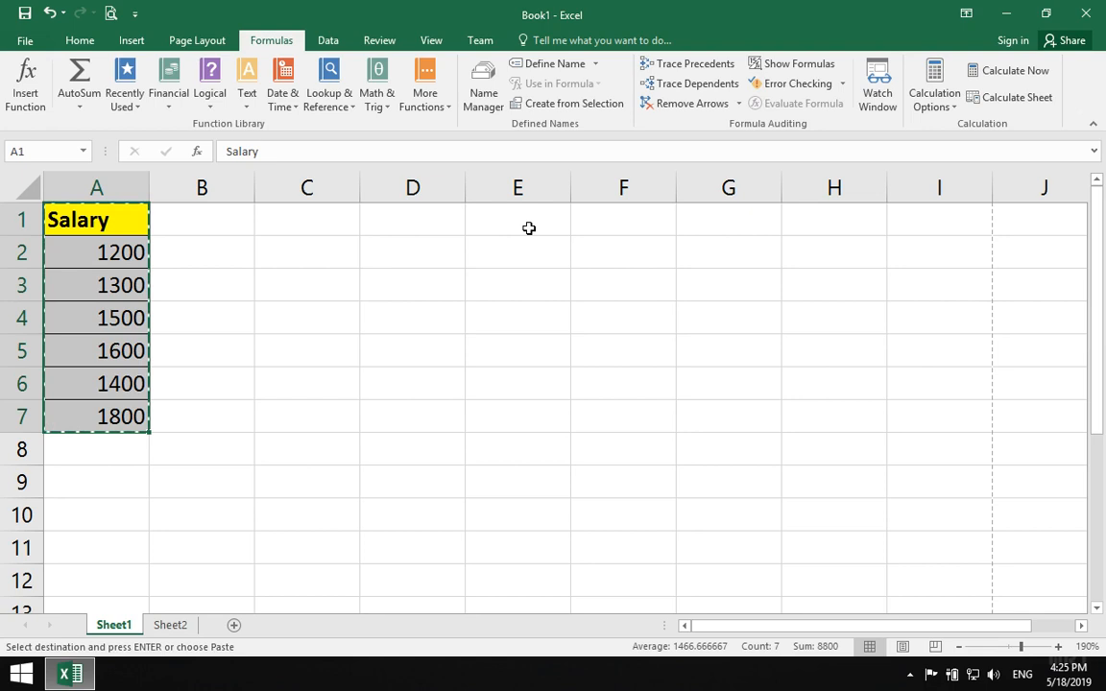
click(607, 205)
key(ctrl+v)
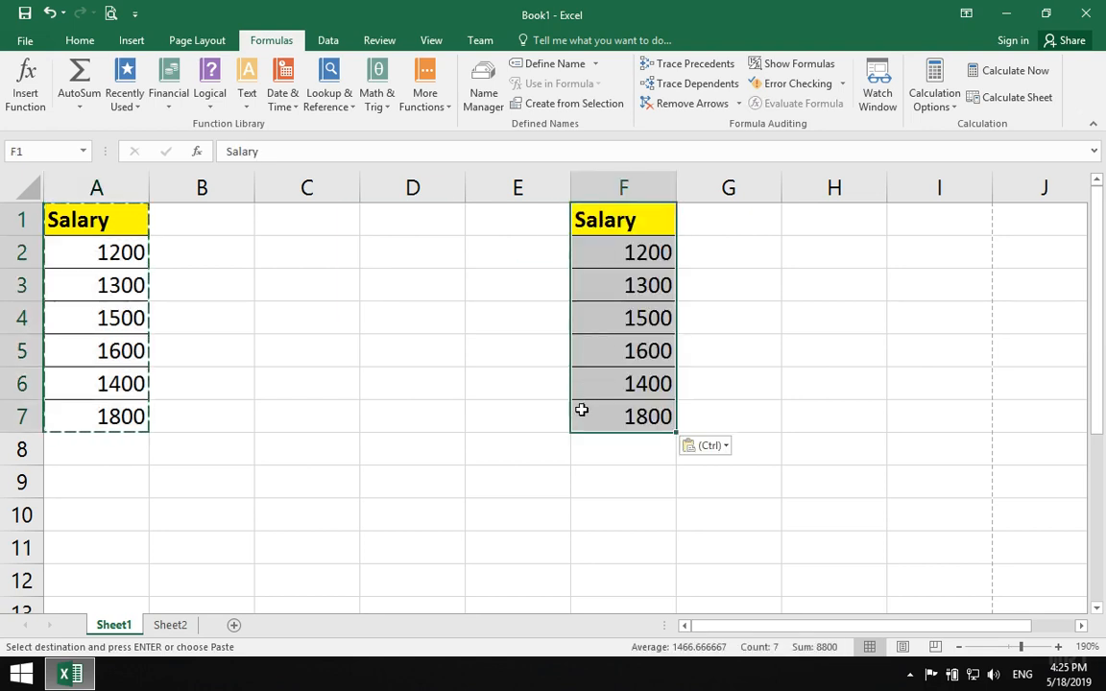
click(583, 411)
- Replace the copied salaries in F2:F7 with 600, 900, 300, 500, 600 and 4100
click(618, 261)
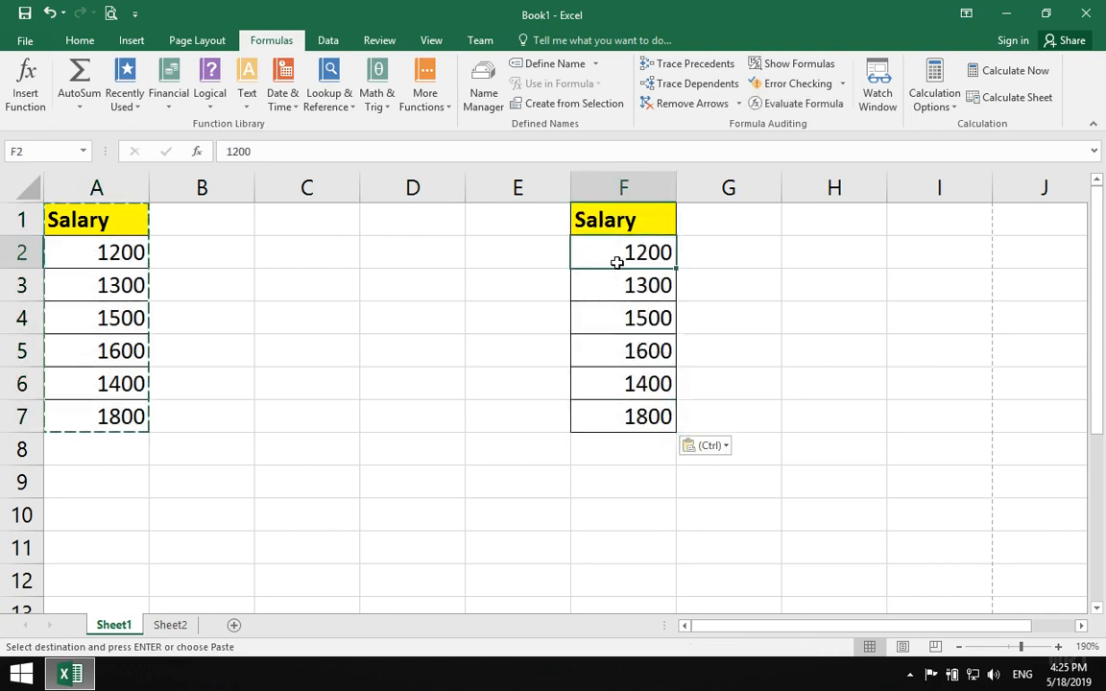
text(600)
key(Return)
text(900)
key(Return)
text(300)
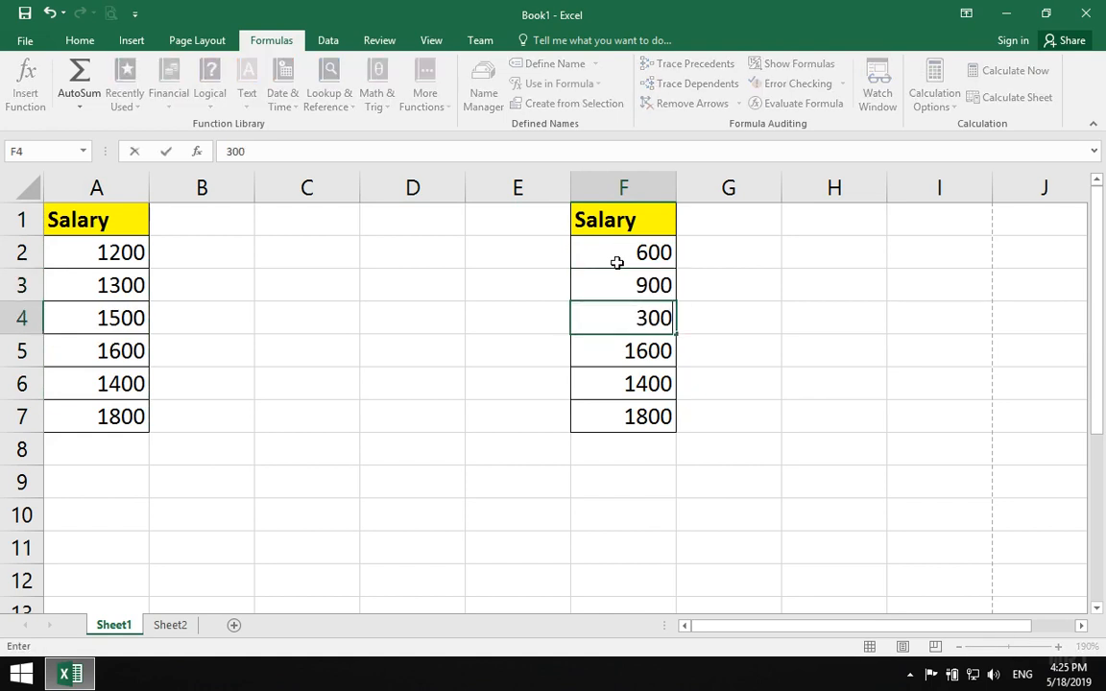
key(Return)
text(500)
key(Return)
text(600)
key(Return)
text(4100)
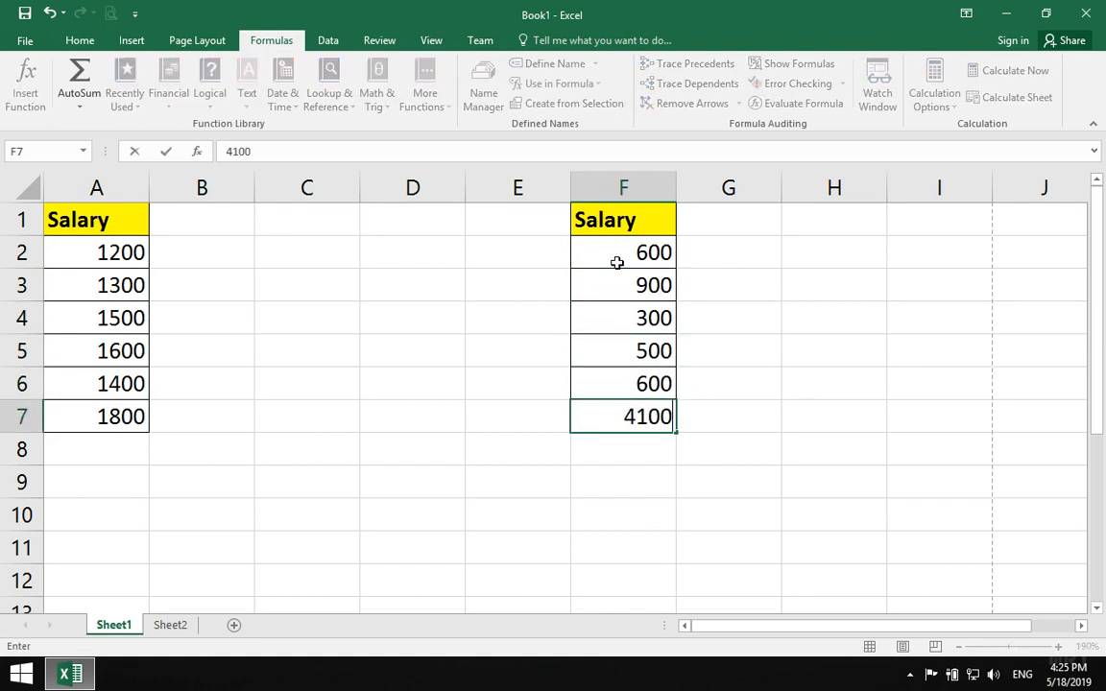
key(Return)
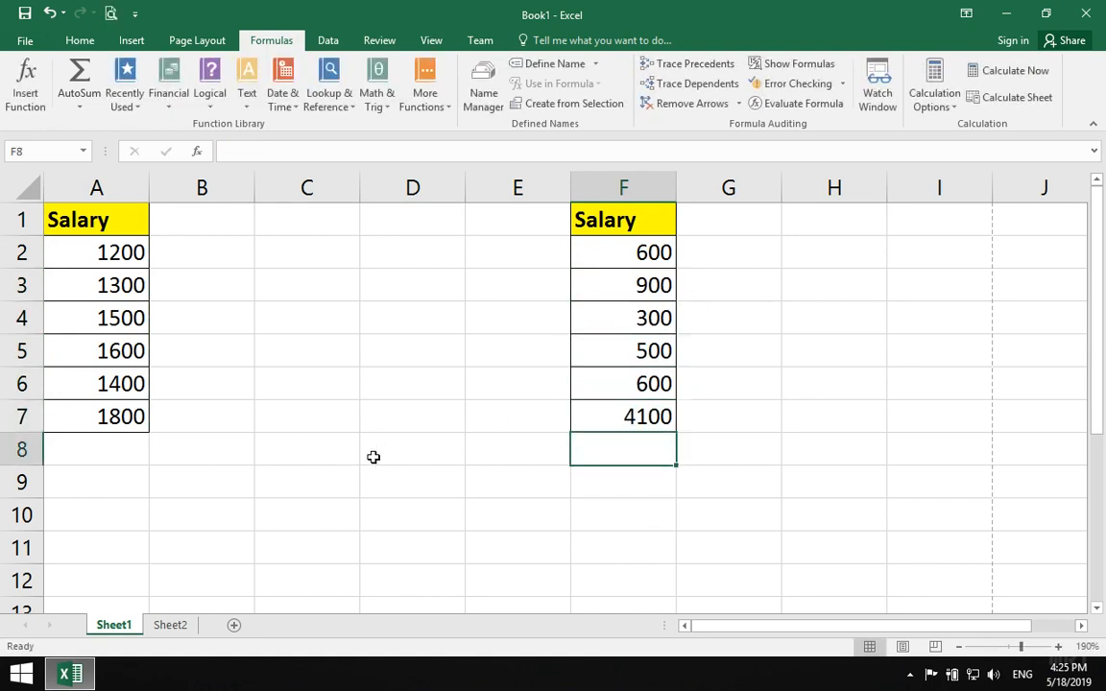
- Enter the formula =A2+A3+A4+A5+A6+A7 in cell C8
click(330, 464)
text(=s)
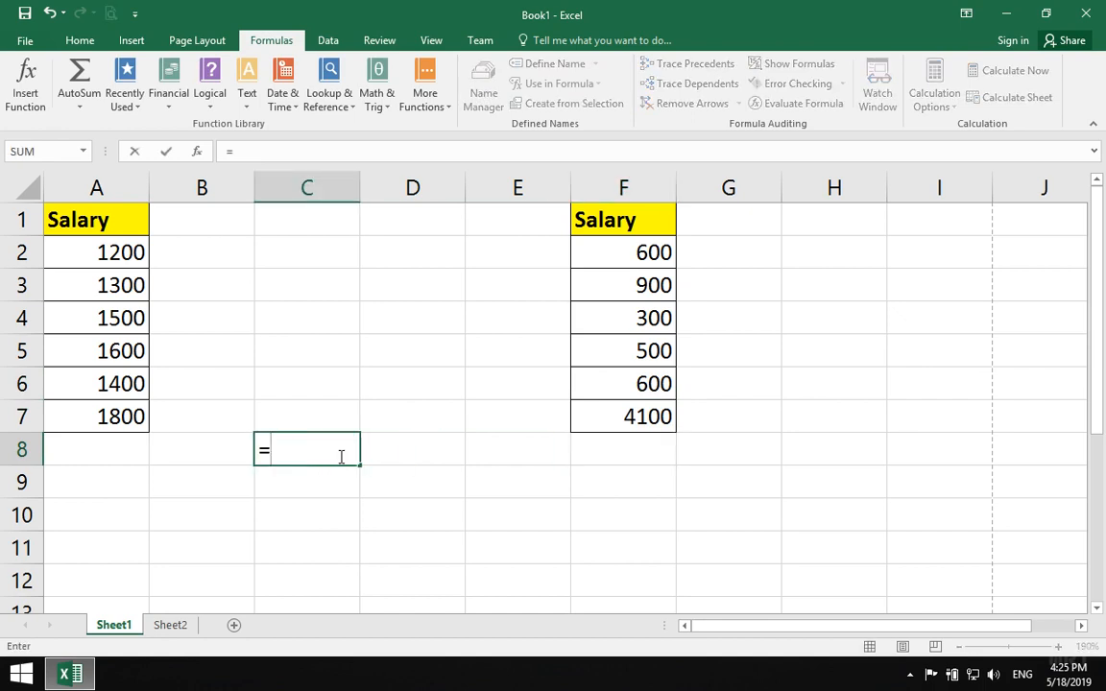
key(BackSpace)
key(BackSpace)
text(=)
click(144, 254)
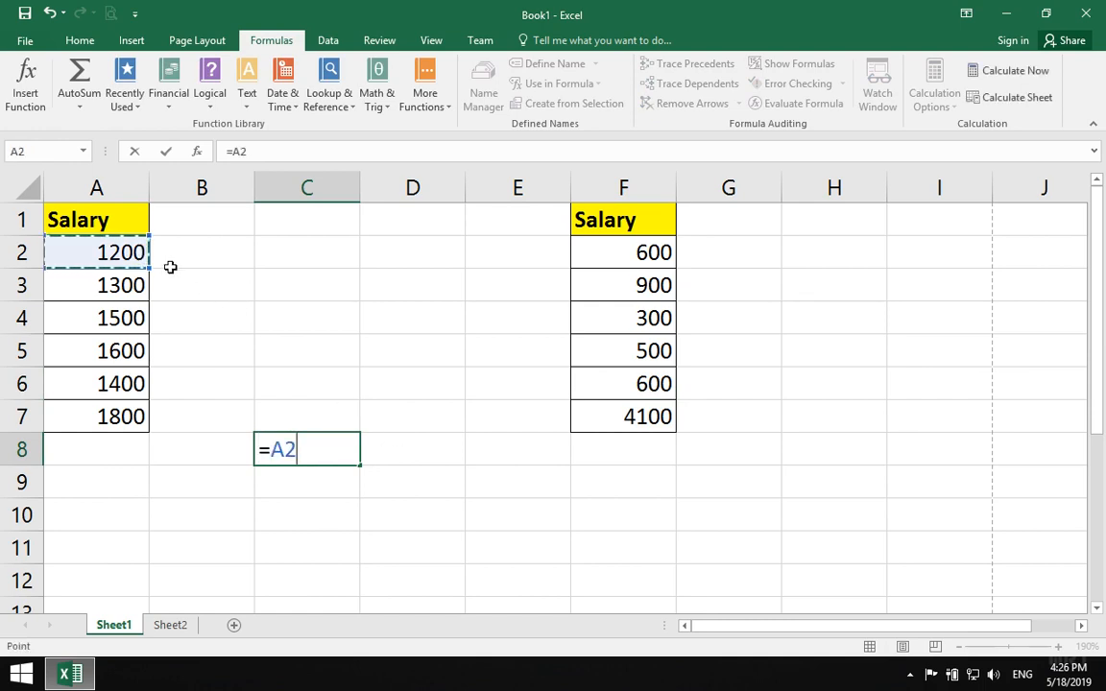
text(+)
click(134, 285)
text(+)
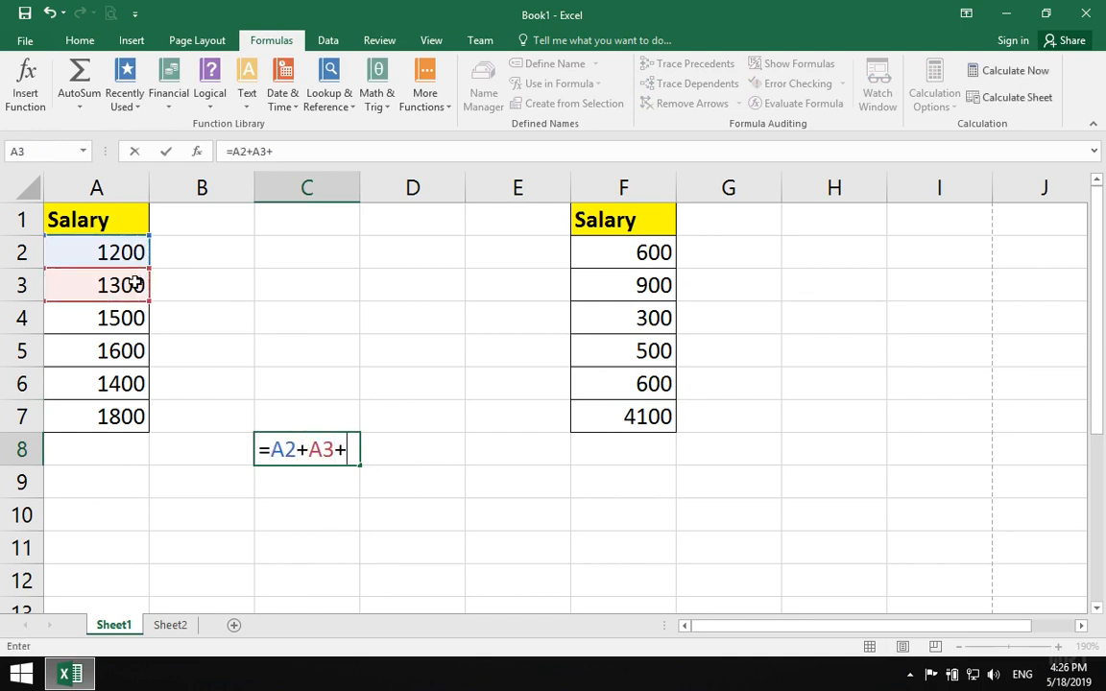
click(114, 321)
text(+)
click(116, 349)
text(+)
click(119, 384)
text(+)
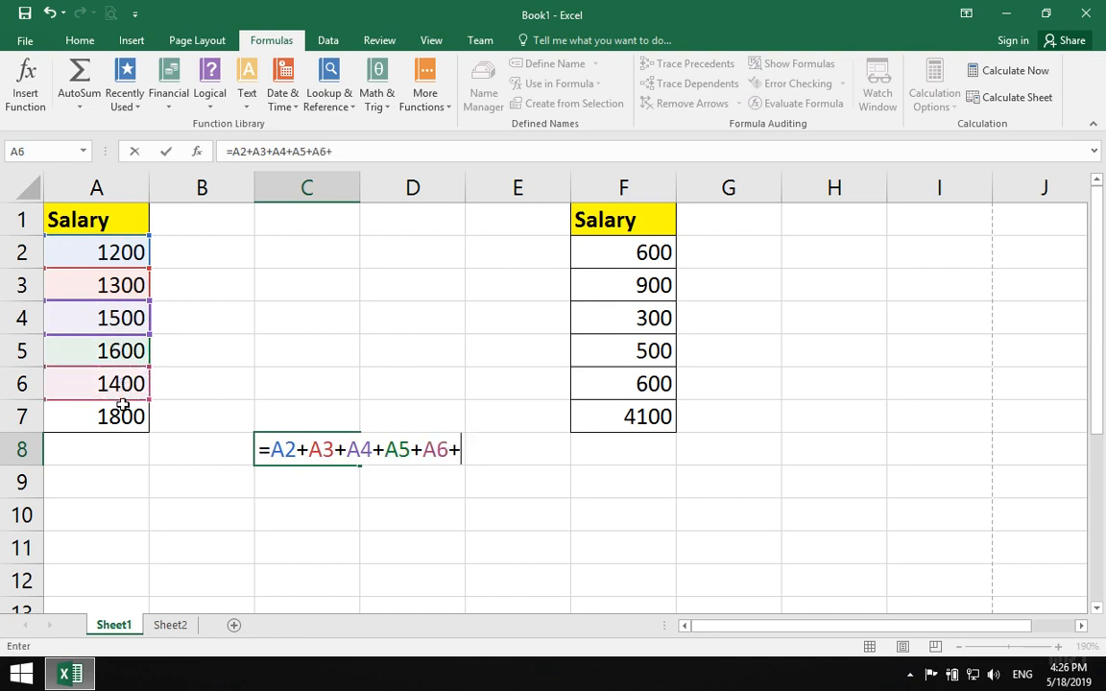
click(140, 416)
key(Return)
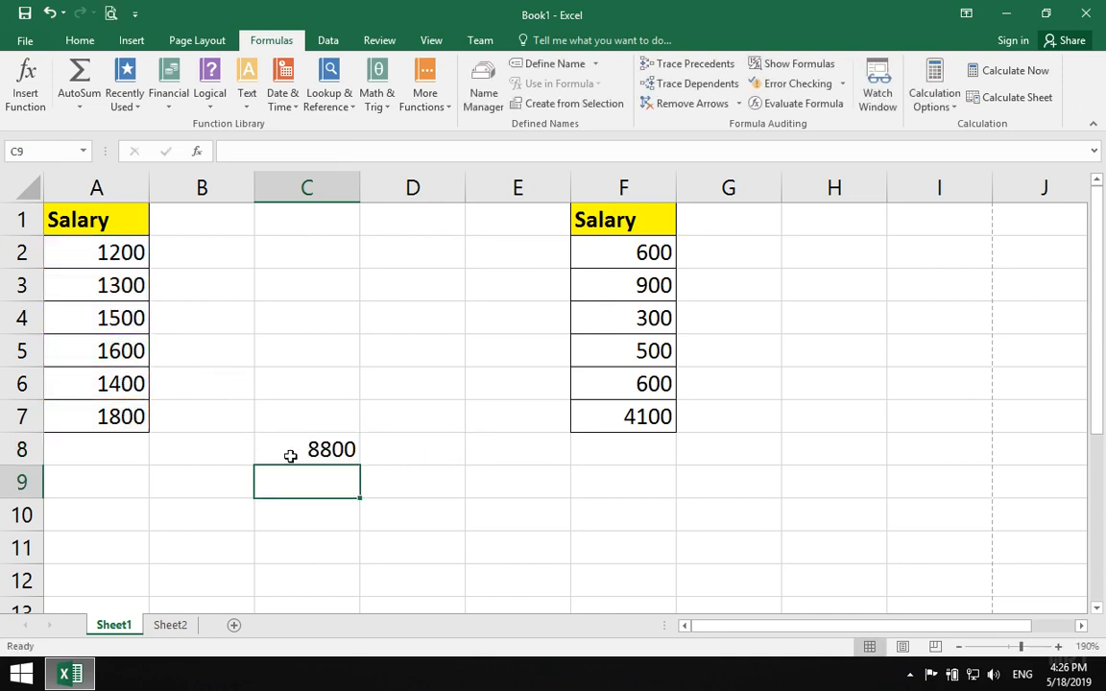
- Trace the precedents of the formula in cell C8, and remove the arrows after viewing them
click(298, 449)
click(693, 63)
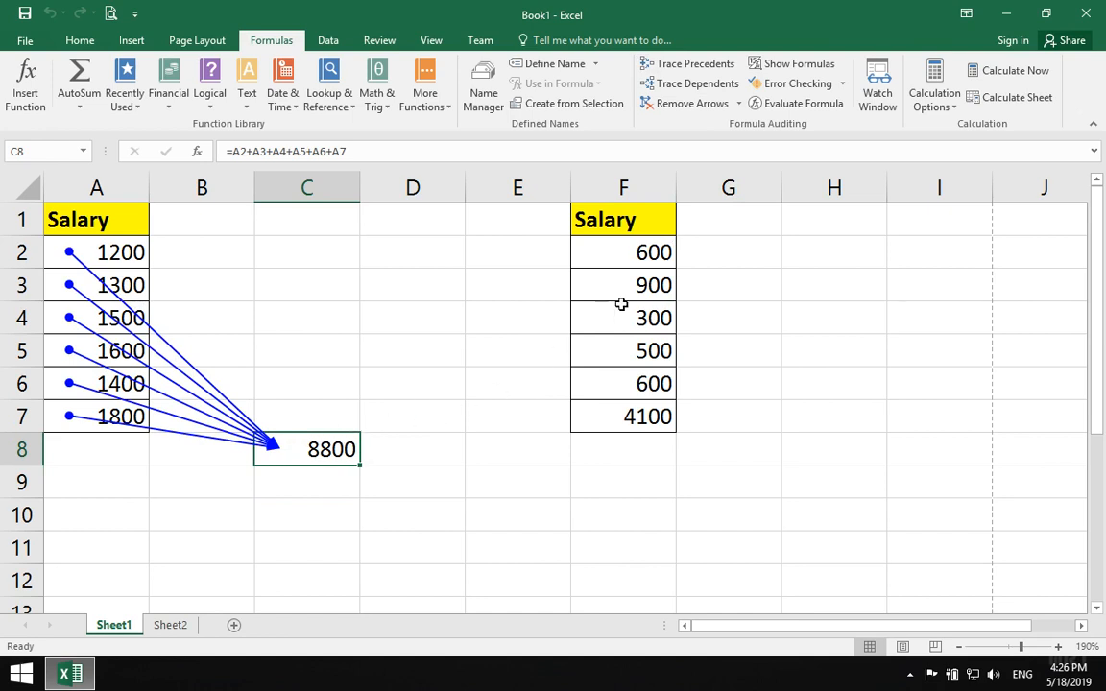
click(718, 105)
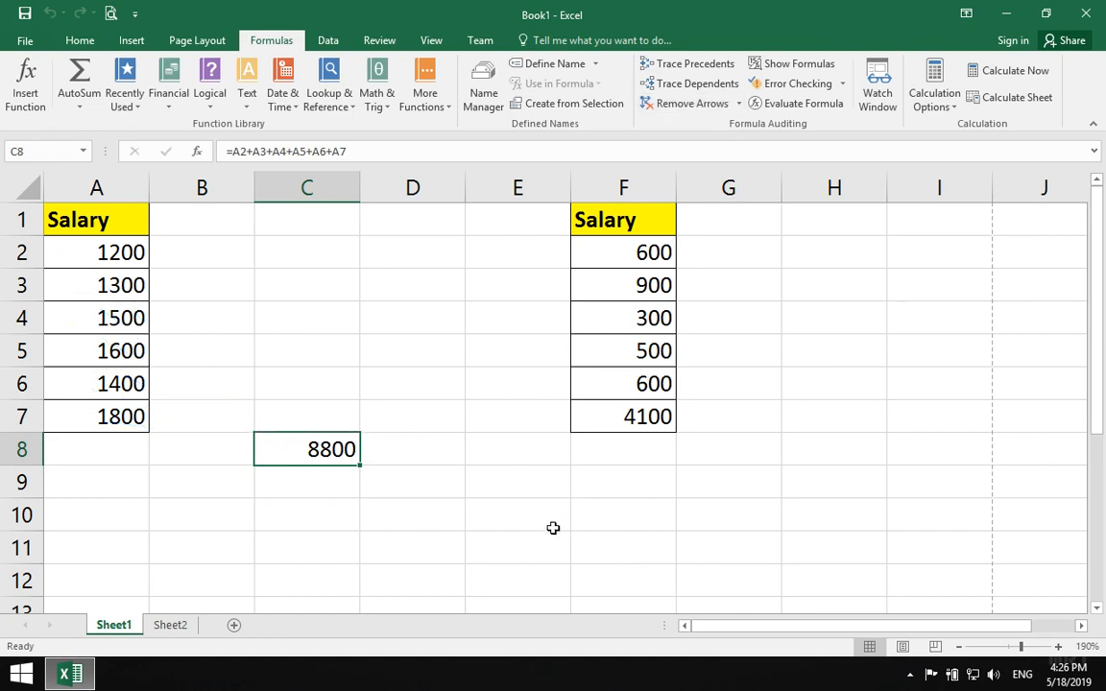
- Trace the dependents of cell A2, and remove the arrow after viewing it
click(126, 261)
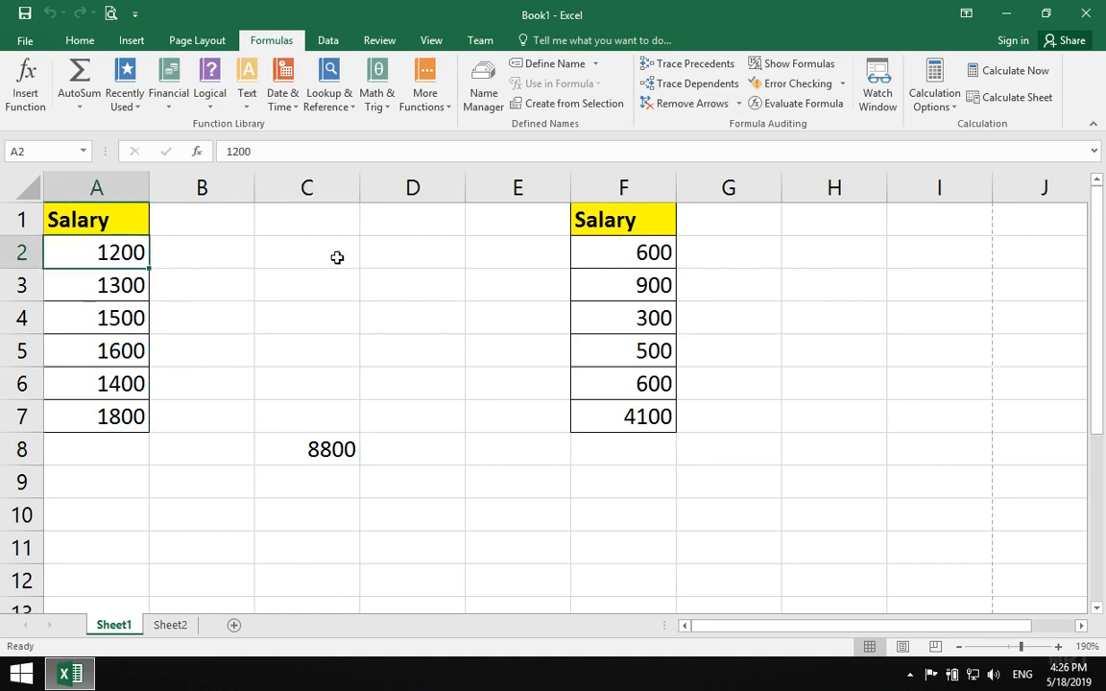
click(687, 85)
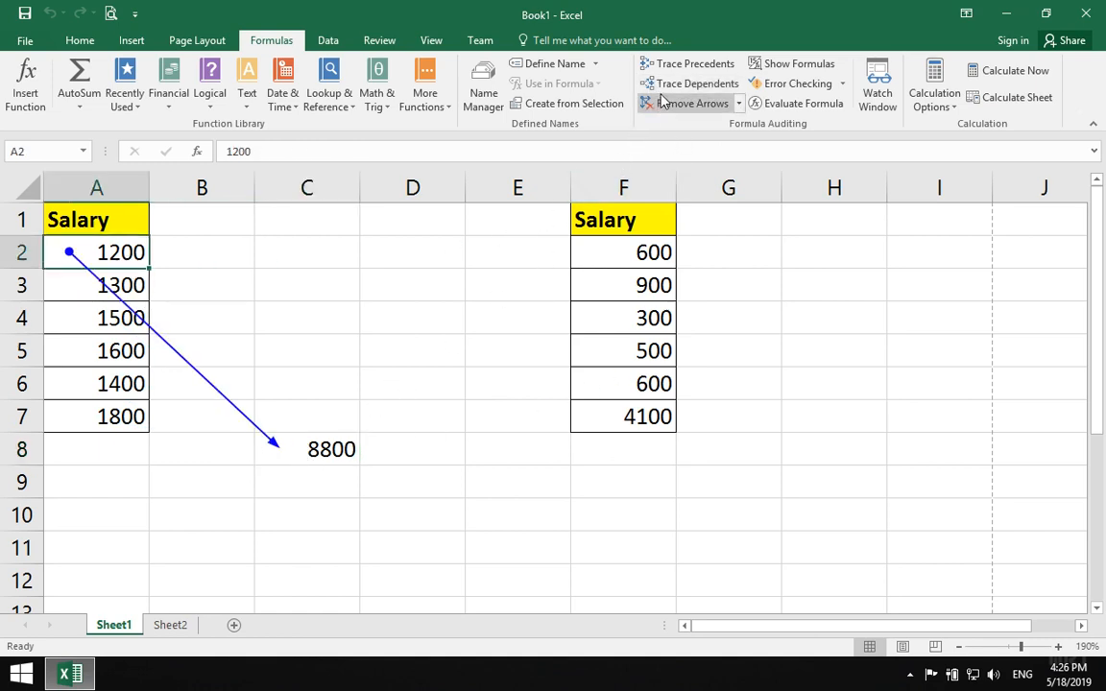
click(687, 104)
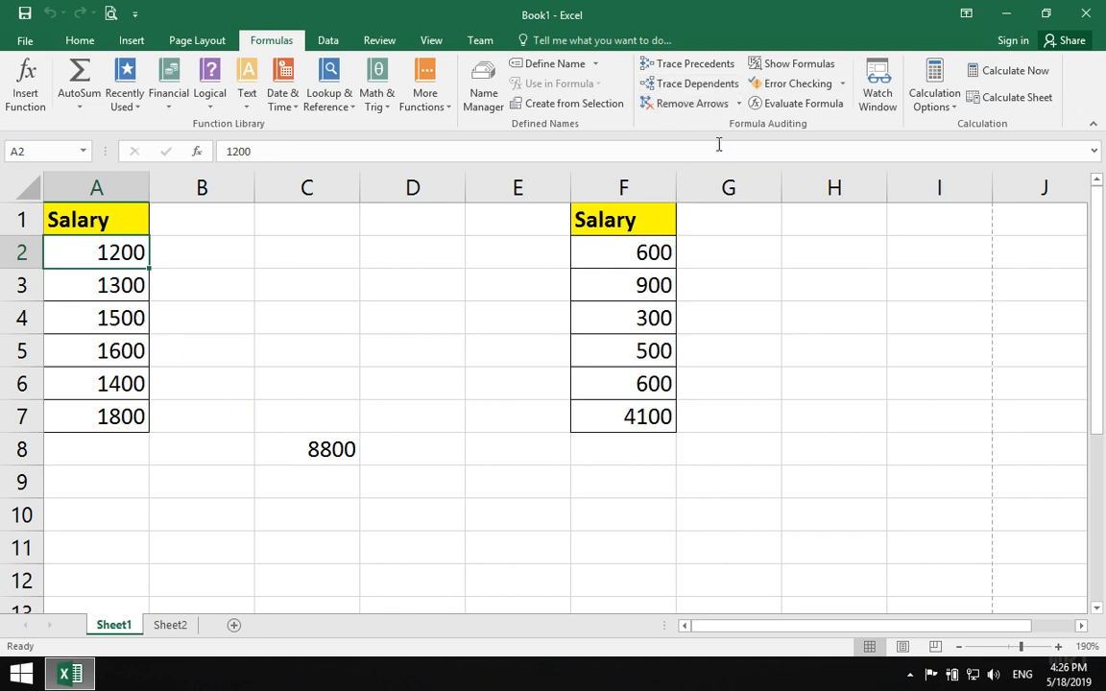
- Switch the worksheet to showing formulas, inspect the one in C8, and return to showing values
click(793, 64)
click(576, 450)
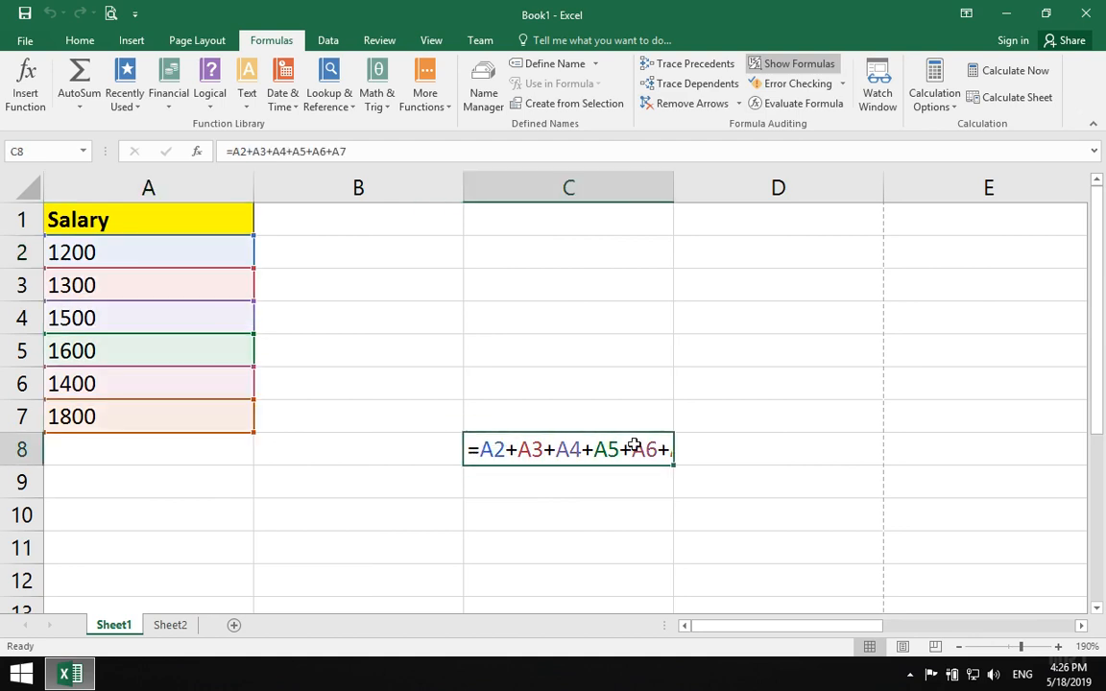
click(605, 505)
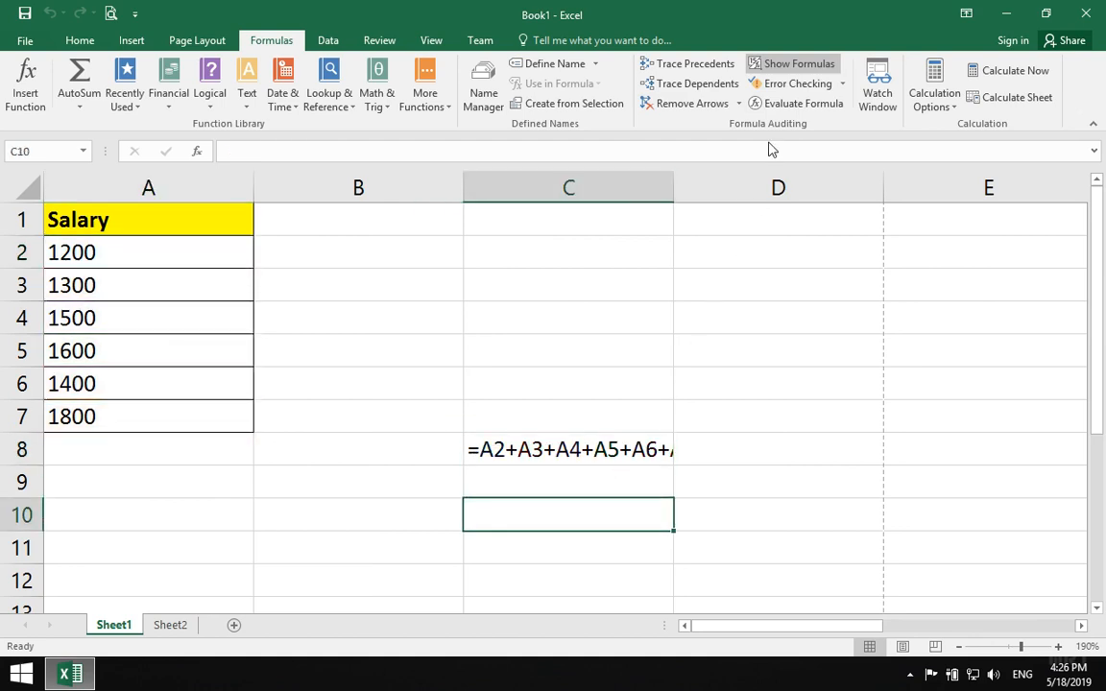
click(787, 64)
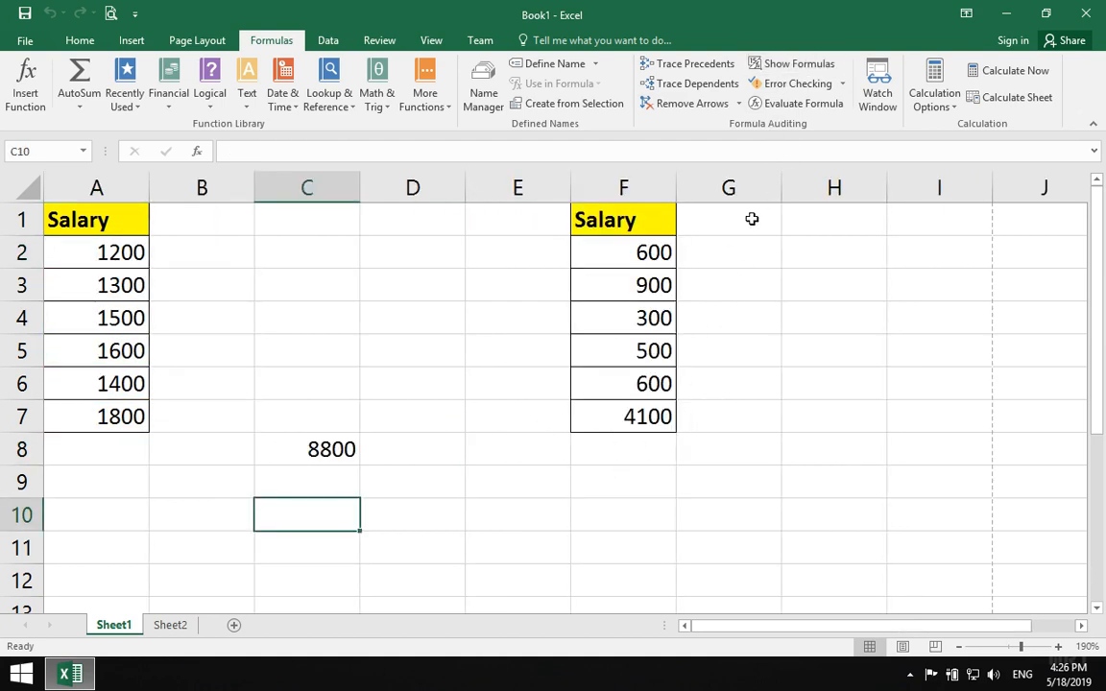
click(757, 62)
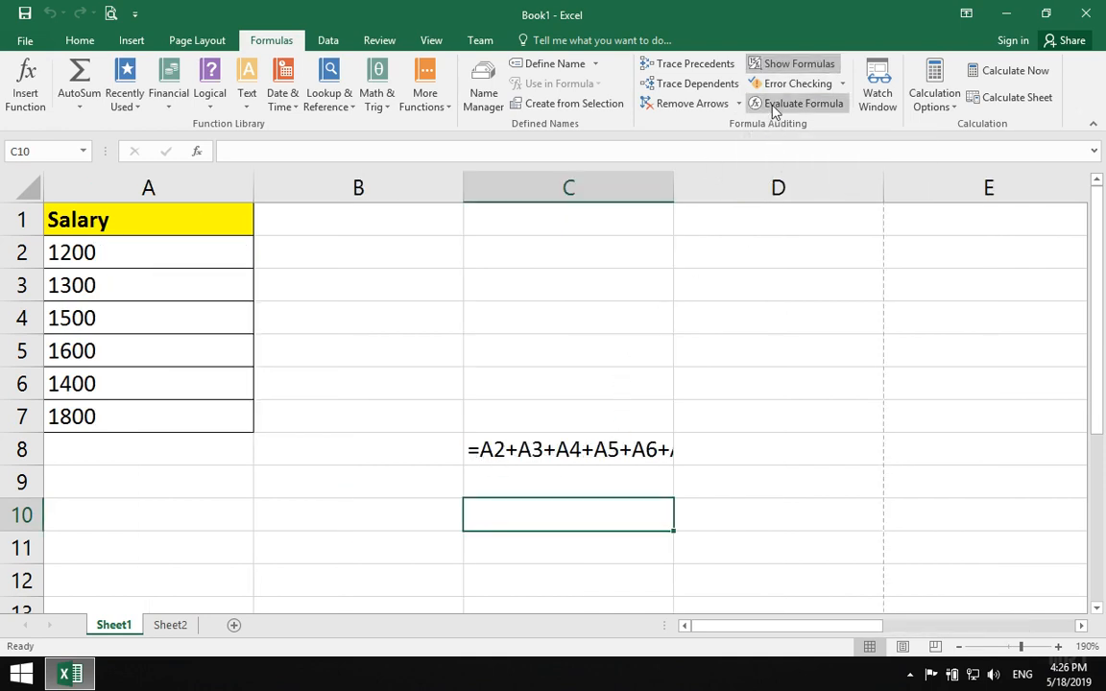
click(773, 69)
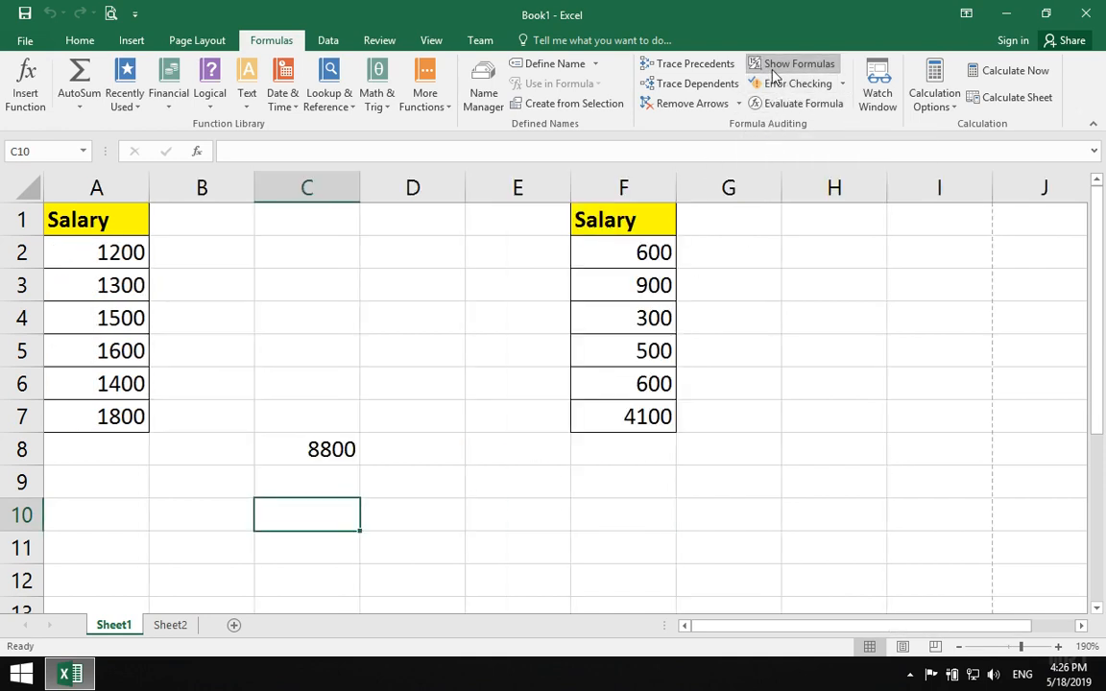
- View the Evaluate Formula dialog for cell C10 and the available Error Checking options without running any
click(823, 112)
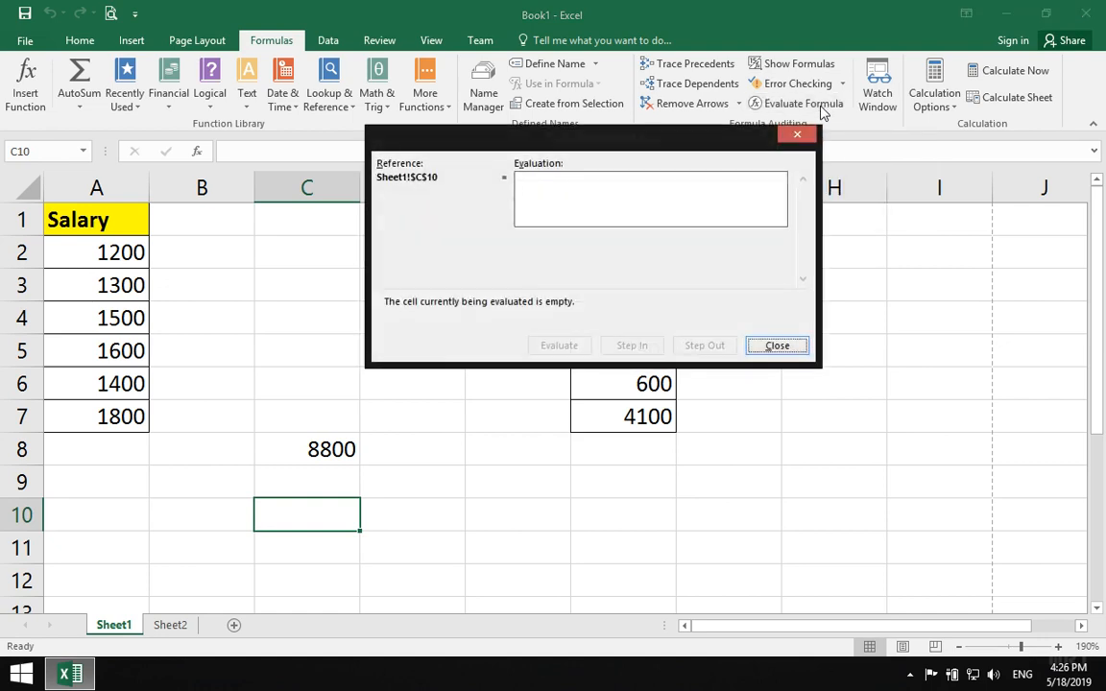
click(796, 135)
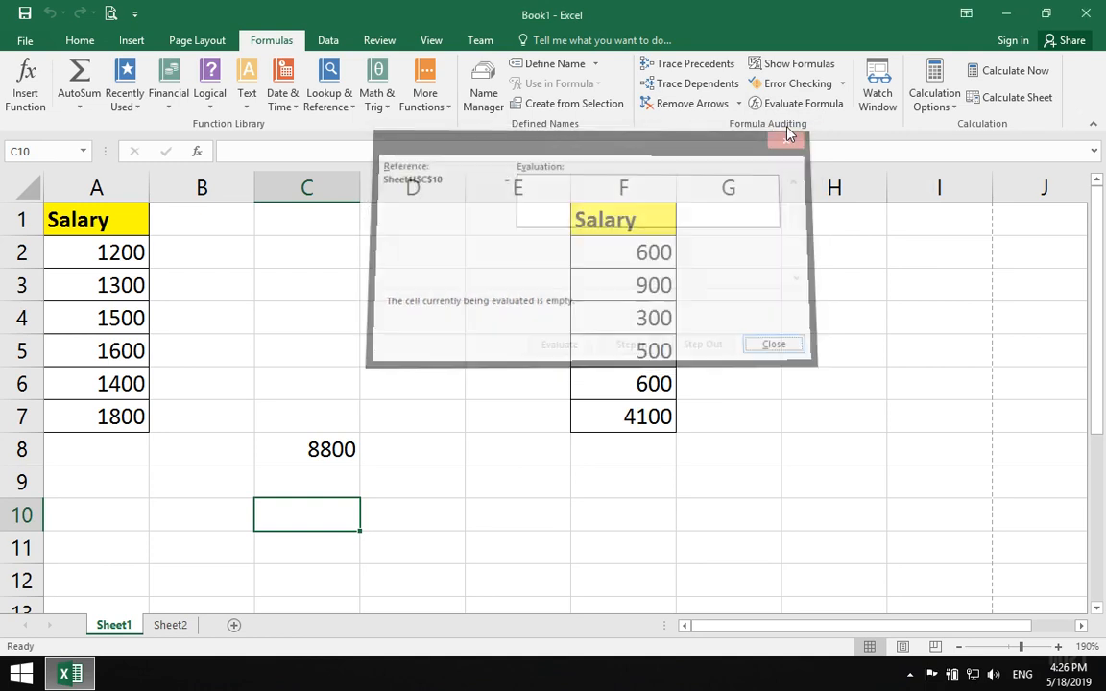
click(843, 86)
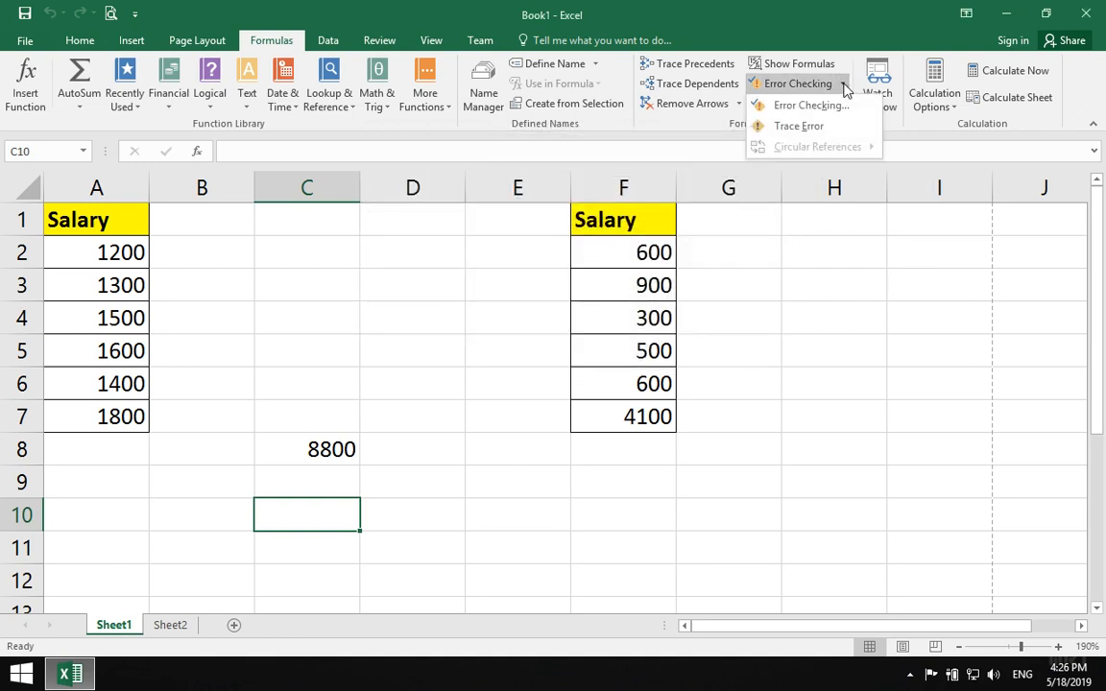
click(842, 87)
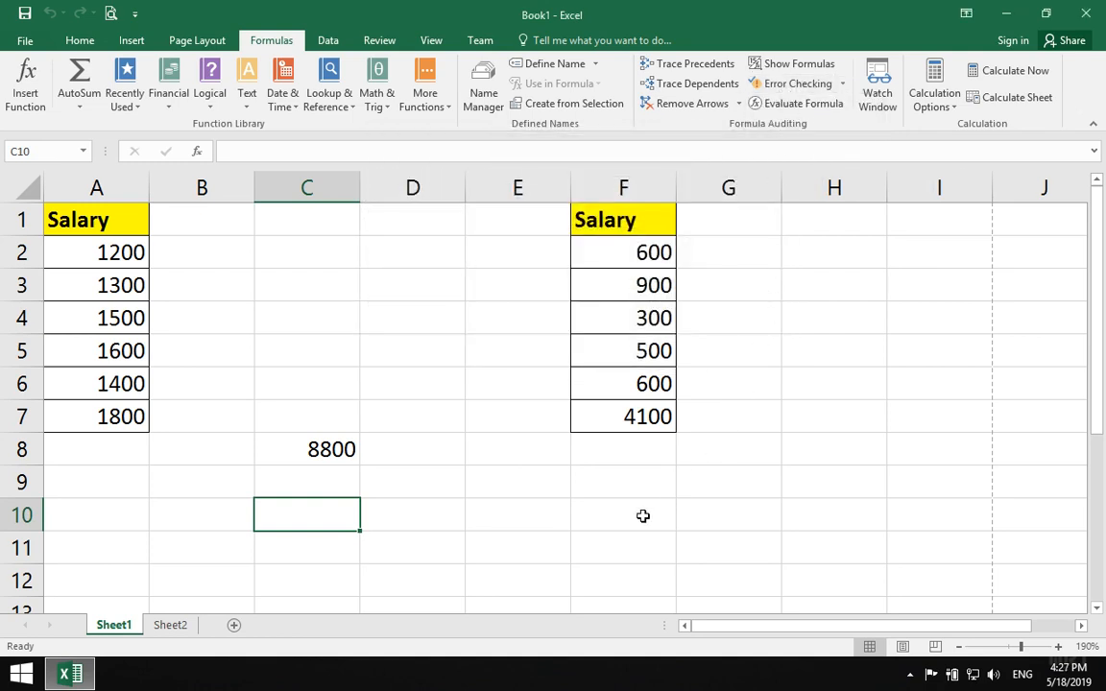
- Enter 100 in cell B21 and 50 in cell D23, in the empty area below the tables
scroll(446, 522, down, 6)
click(240, 299)
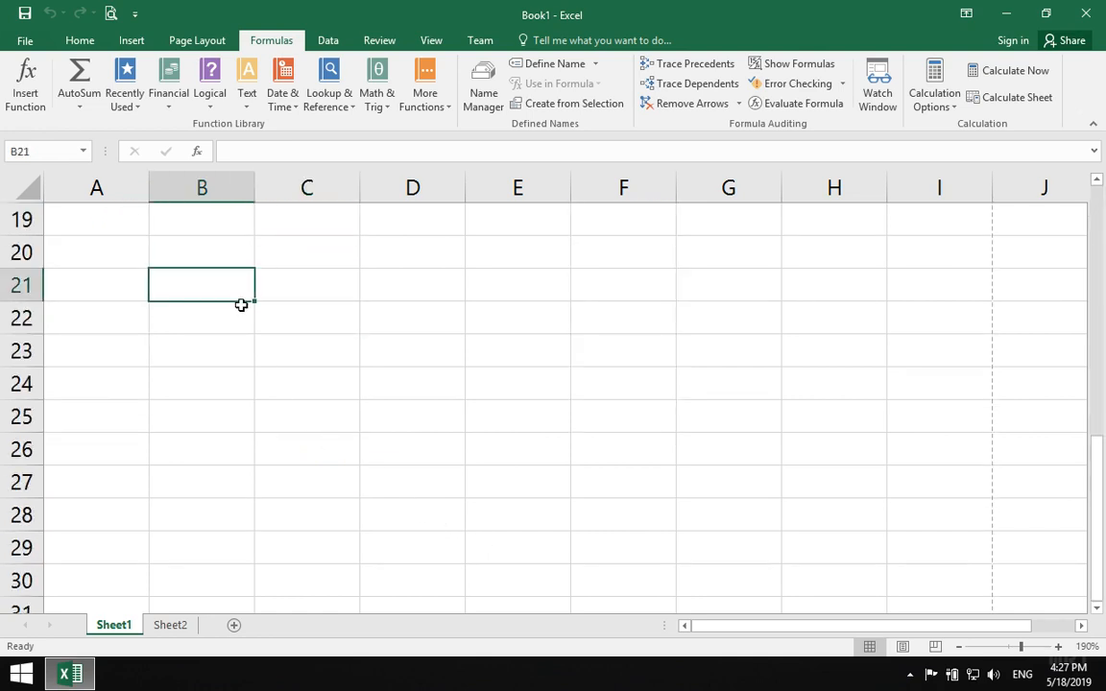
text(100)
key(Return)
key(Return)
key(Return)
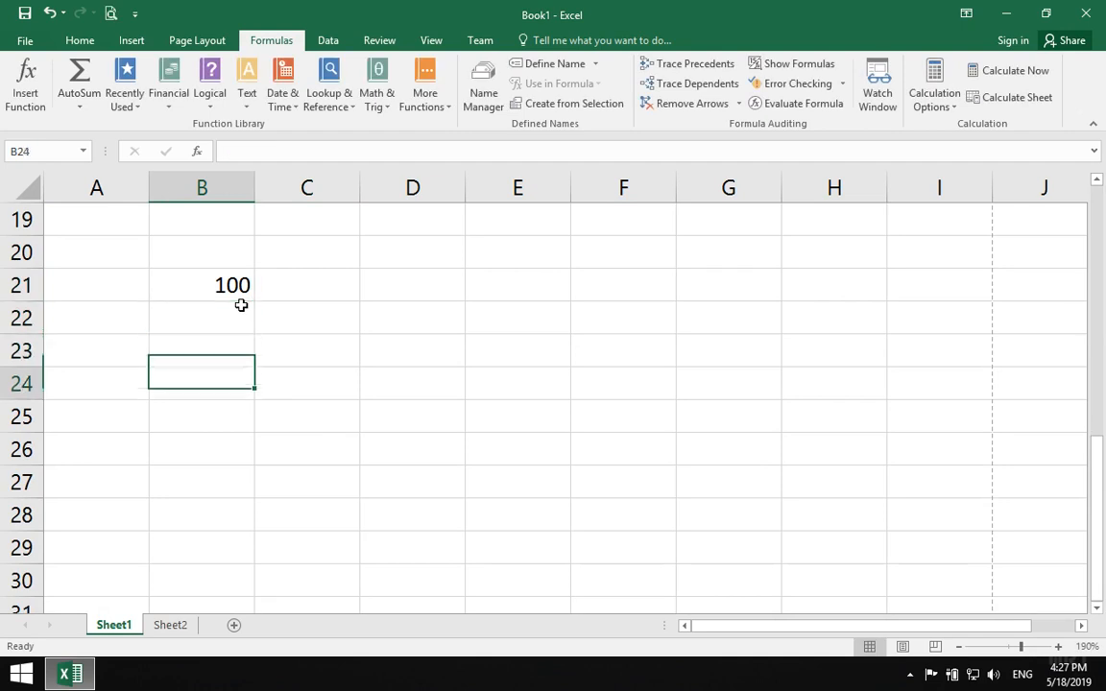
key(Up)
key(Right)
key(Right)
text(50)
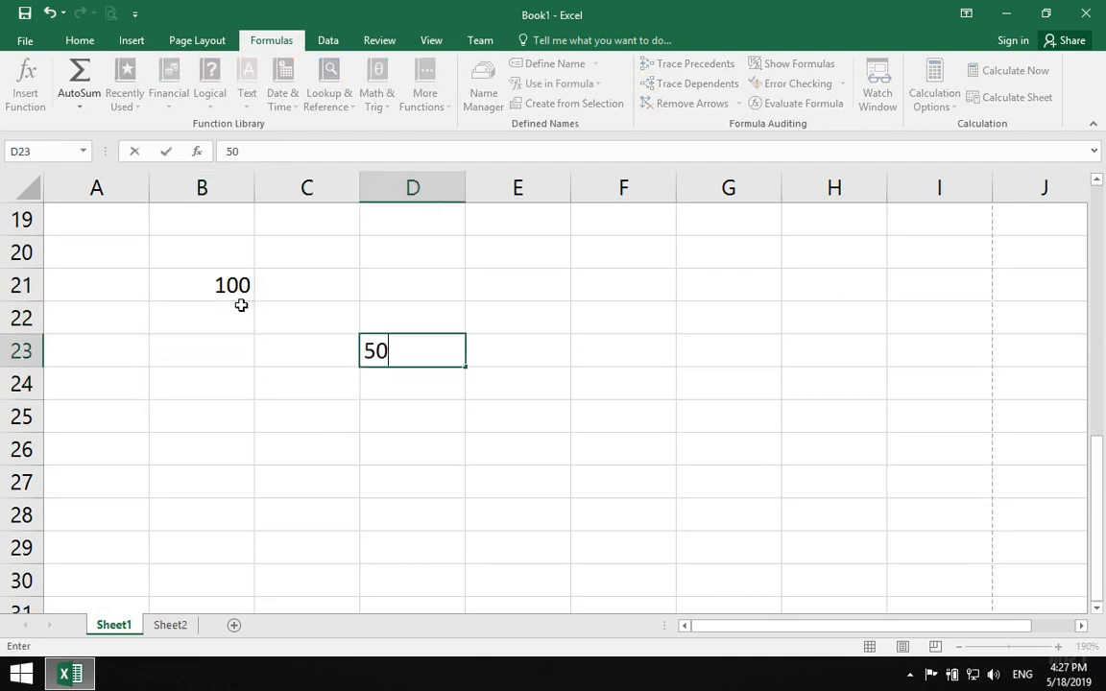
key(Right)
- Enter 1o in cell F23 and 50 in cell F25
key(Right)
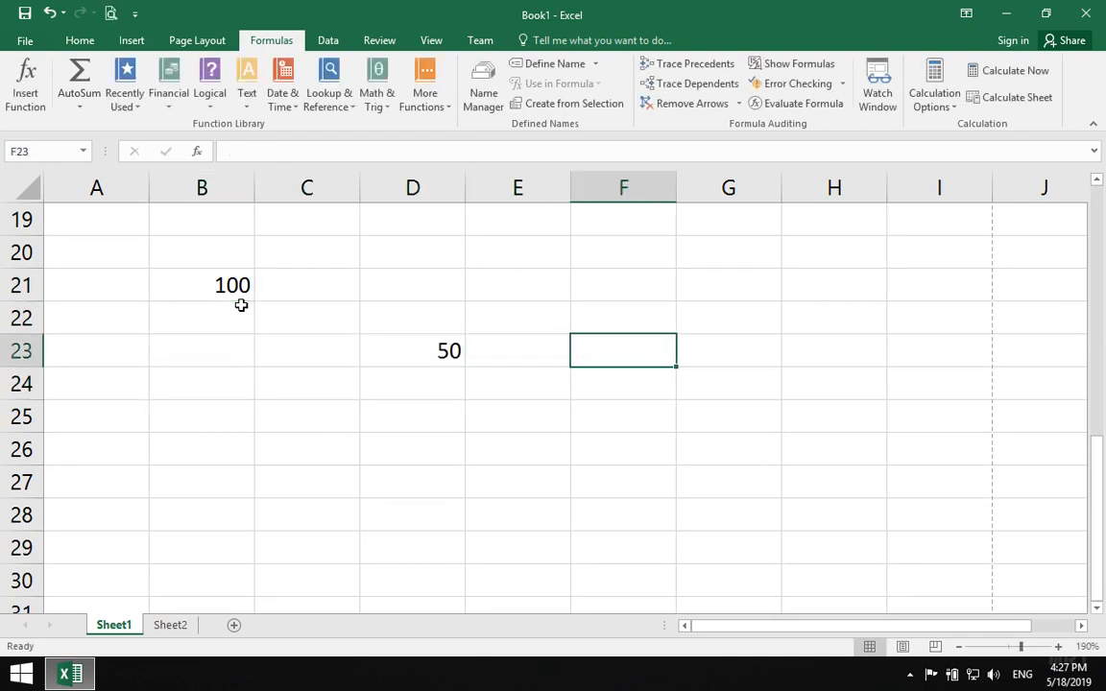
text(1o)
key(Return)
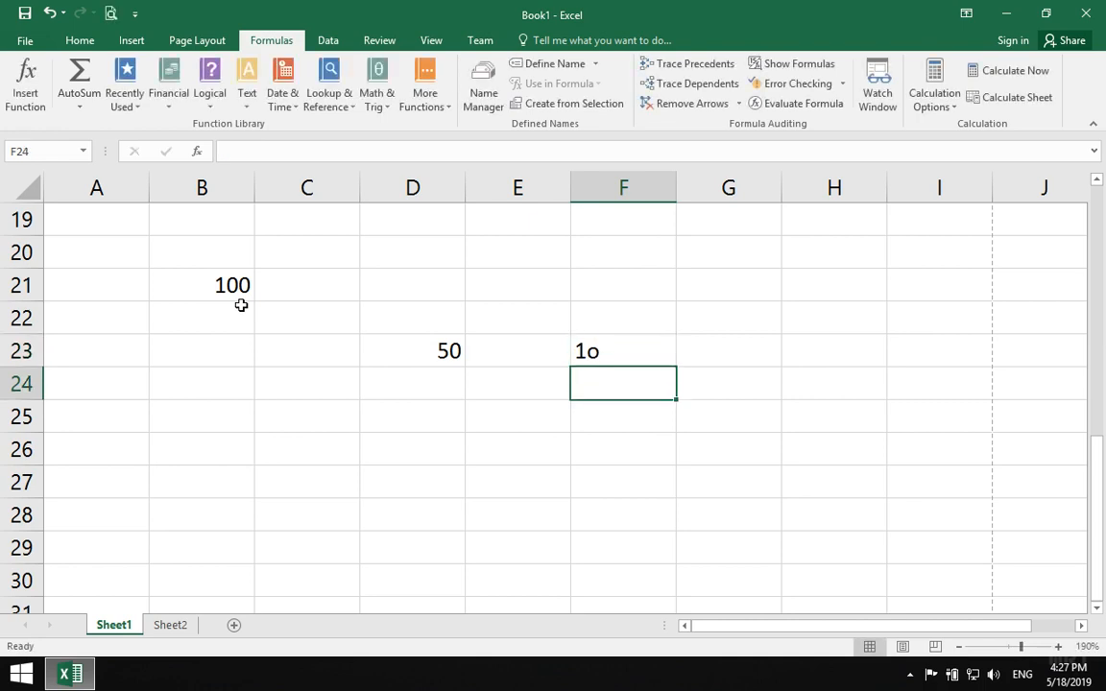
key(Down)
text(50)
key(Return)
- Enter the formula =B21+D23+F23+F25 in cell C28 to add the four scattered values
key(Left)
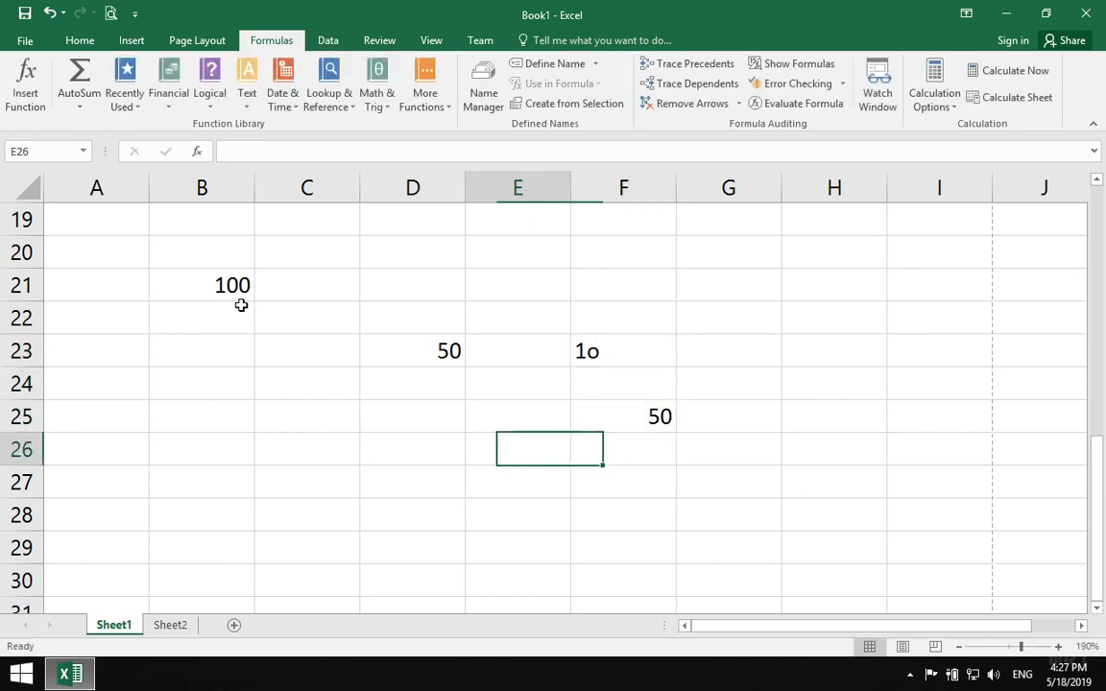
key(Left)
key(Left)
key(Down)
key(Down)
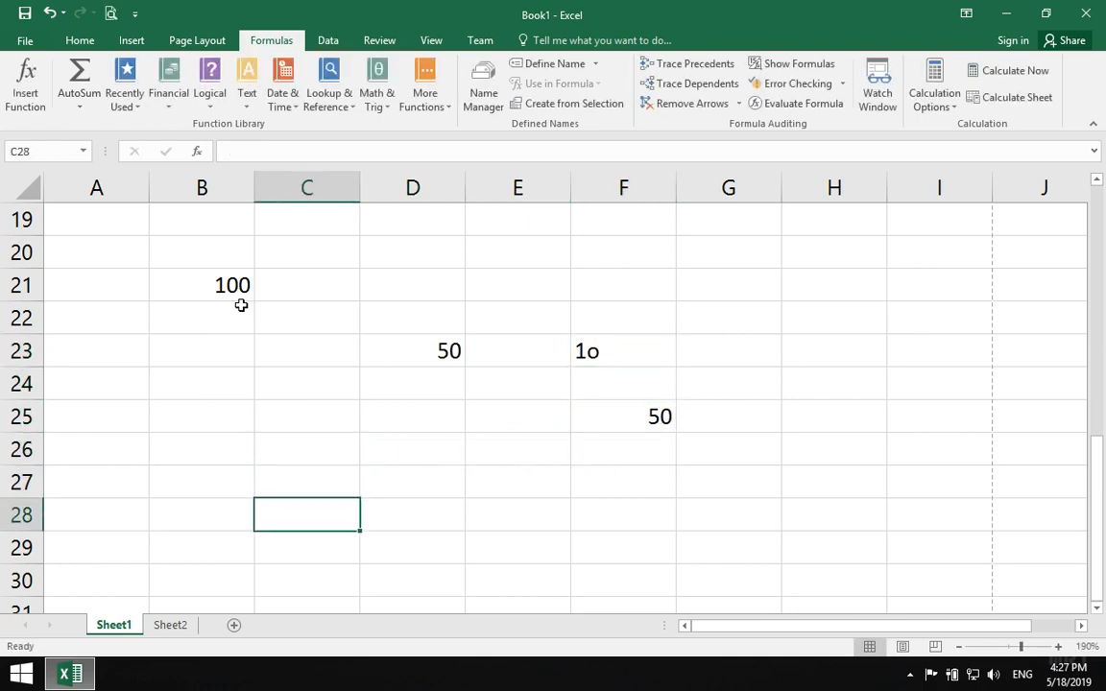
text(=)
click(235, 281)
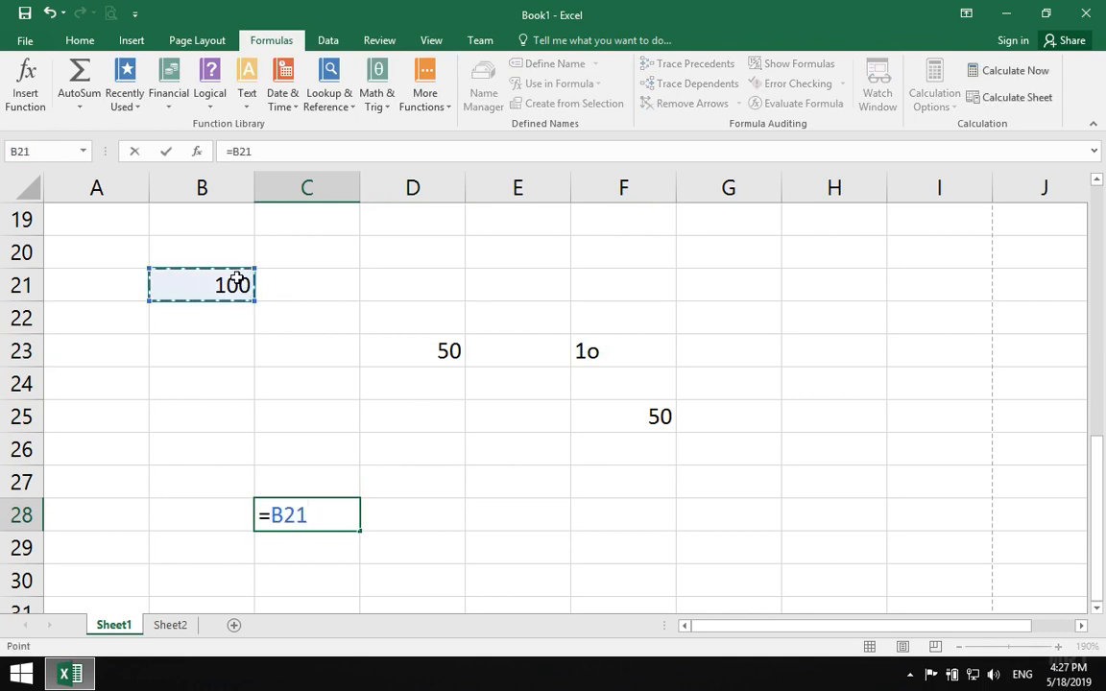
text(+)
click(425, 350)
text(+)
click(590, 357)
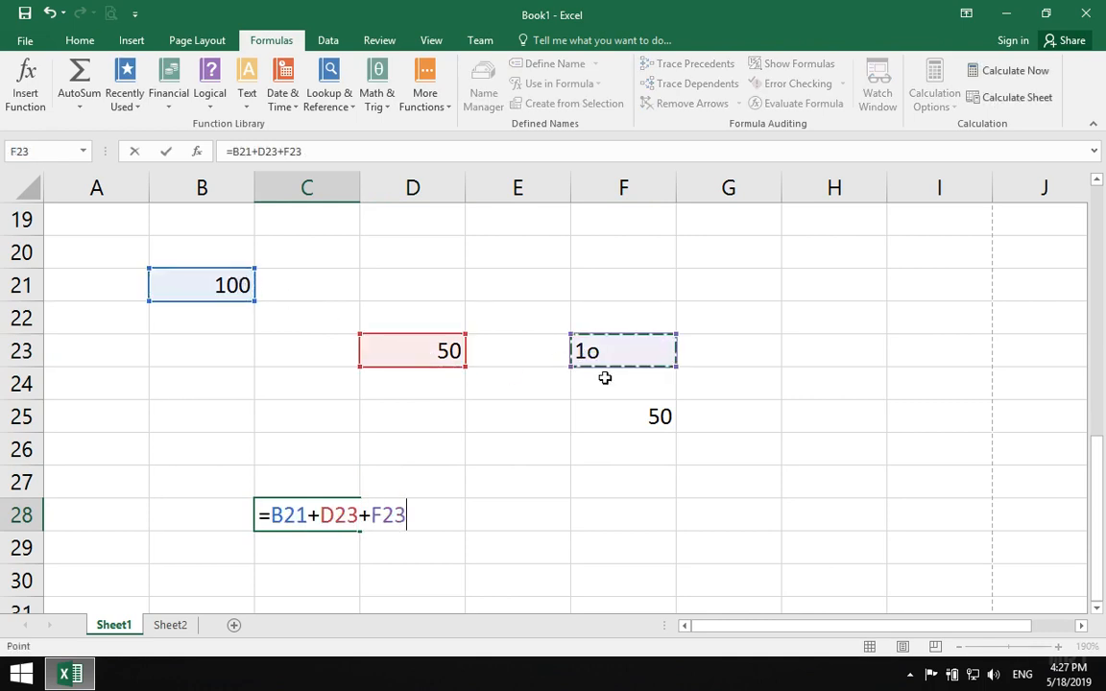
text(+)
click(657, 420)
key(Return)
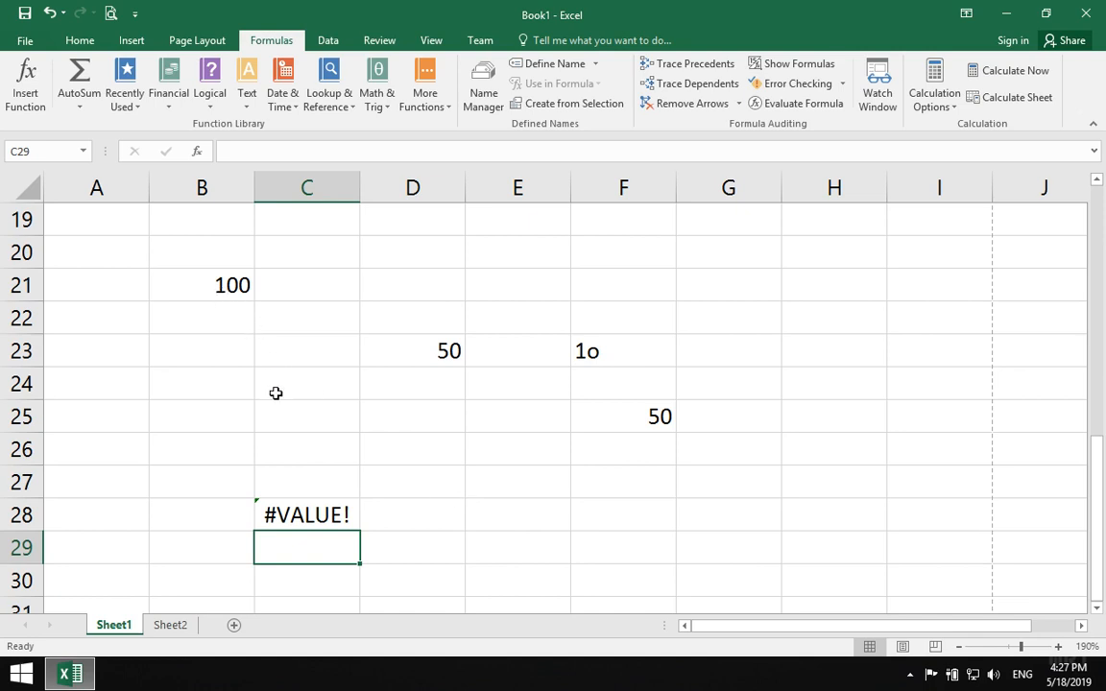
- Inspect the contents of the formula's source cells B21, D23, F23 and F25 one by one
click(219, 285)
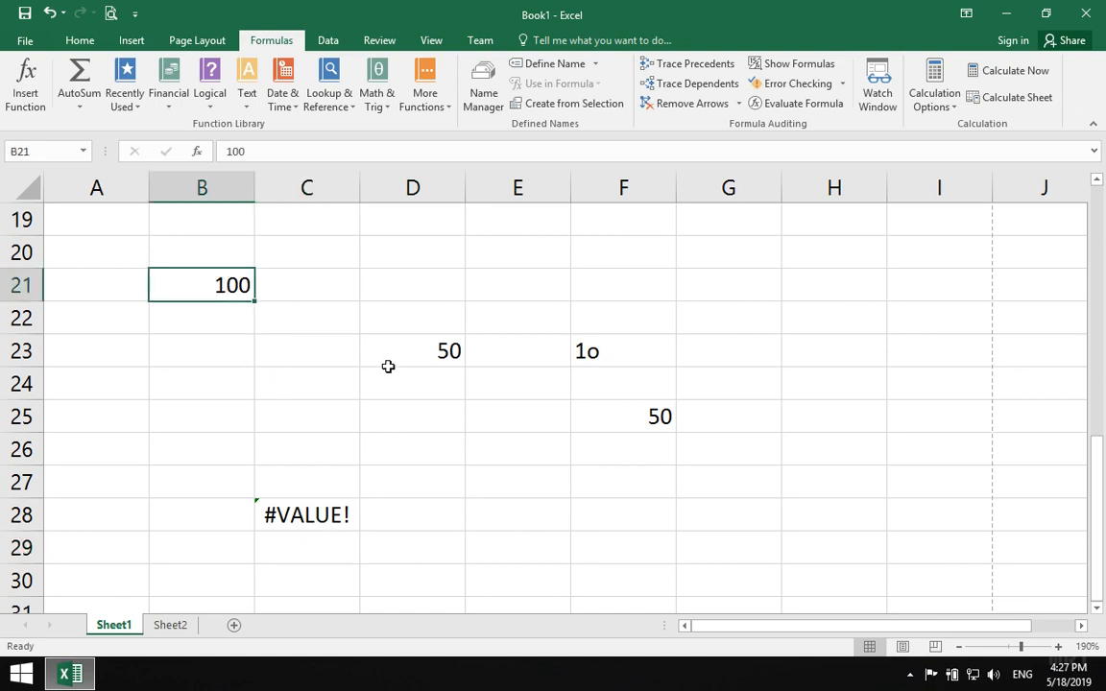
click(408, 355)
click(581, 357)
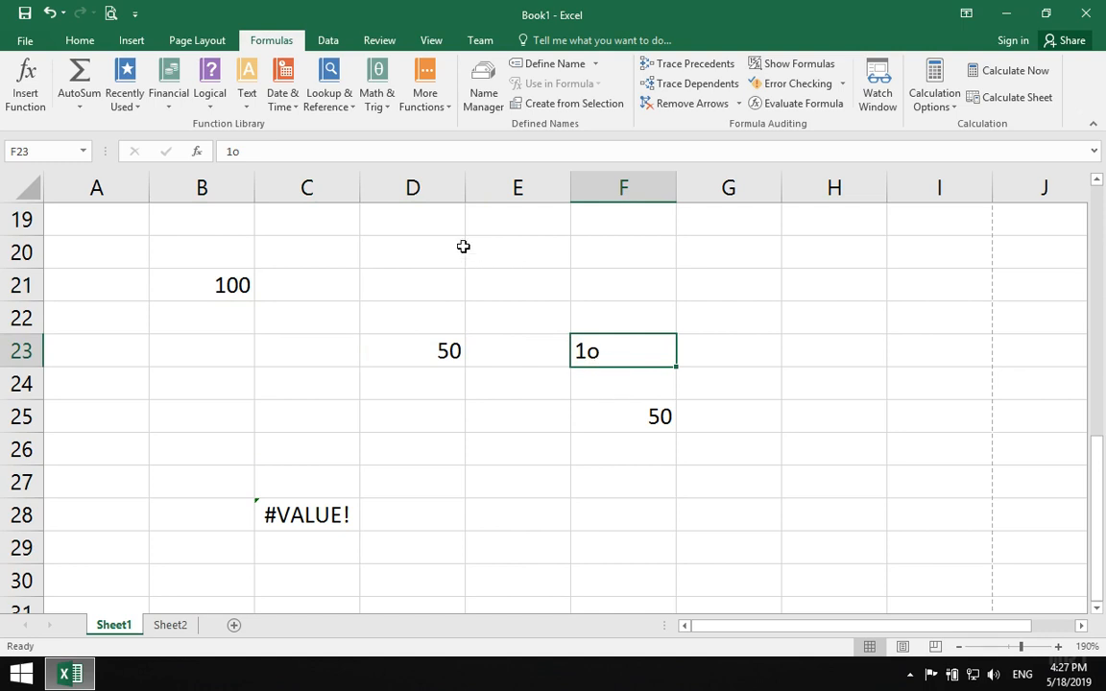
click(612, 419)
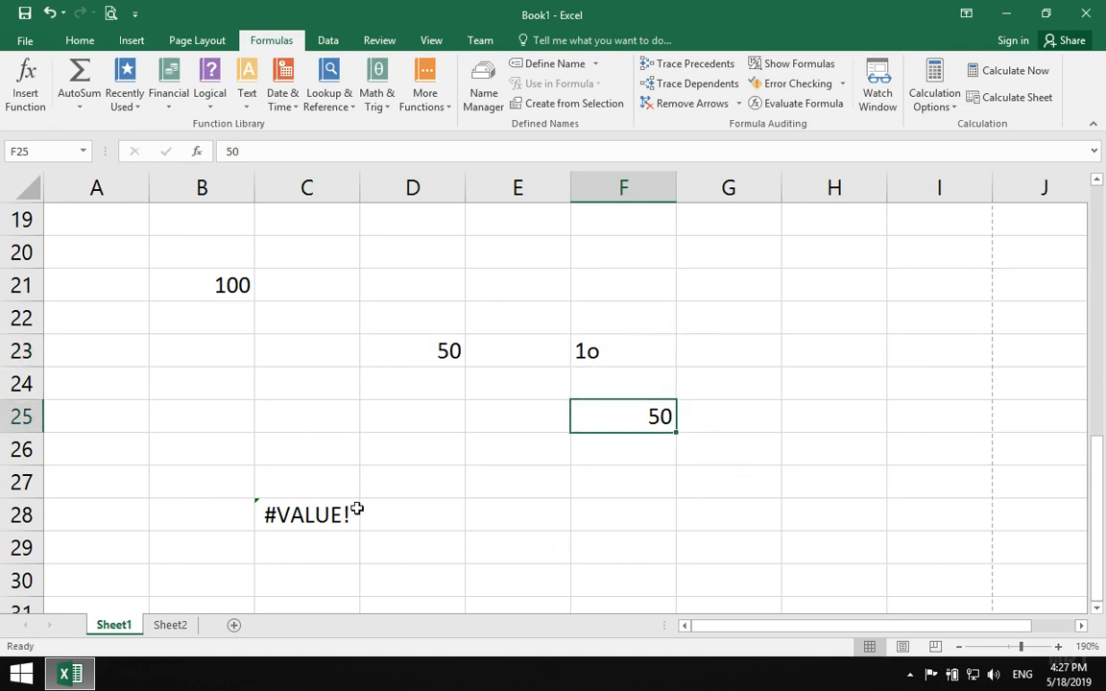
drag(174, 260, 797, 442)
click(366, 543)
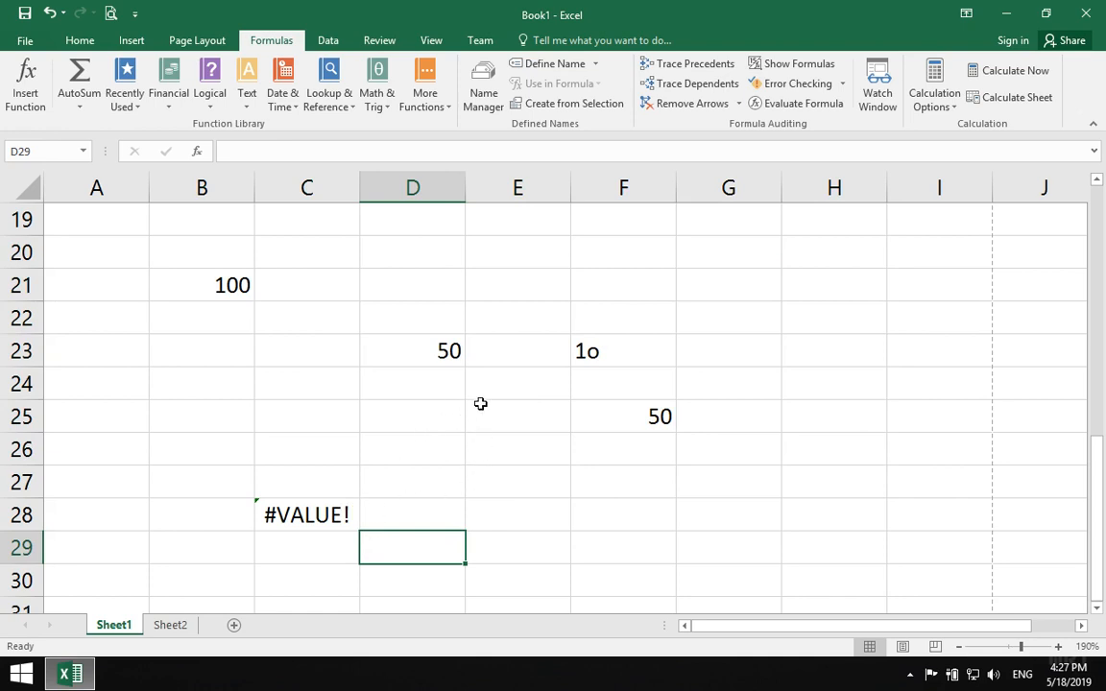
- Run Error Checking on cell C28 and go through its calculation steps to the end, stepping into and out of F25
click(288, 508)
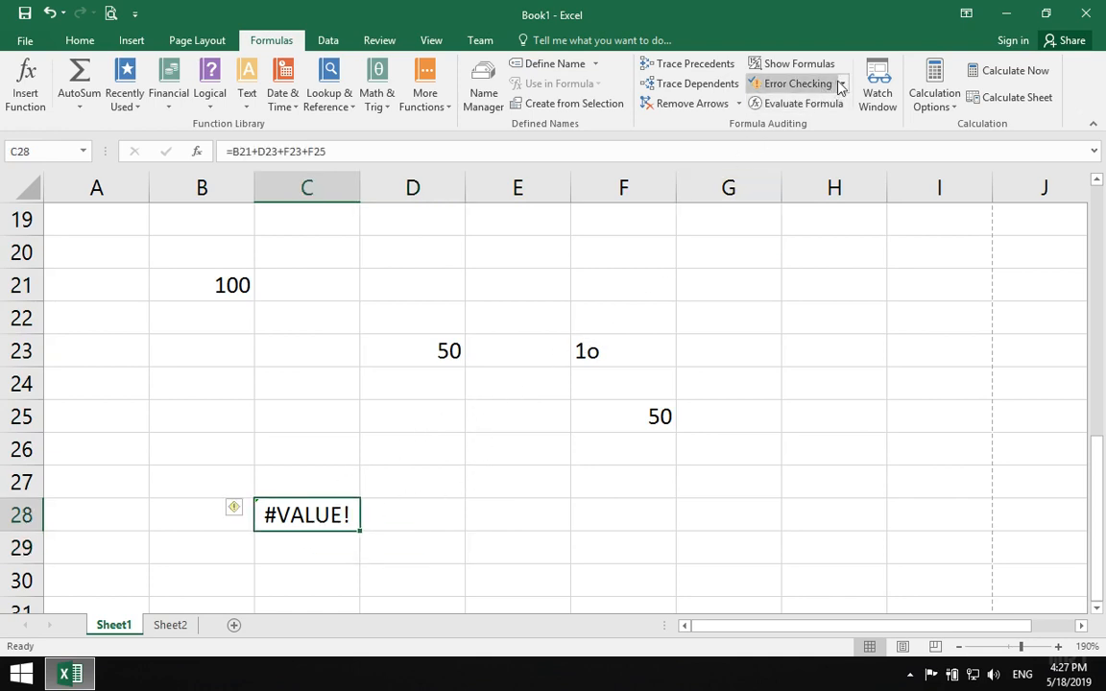
click(797, 87)
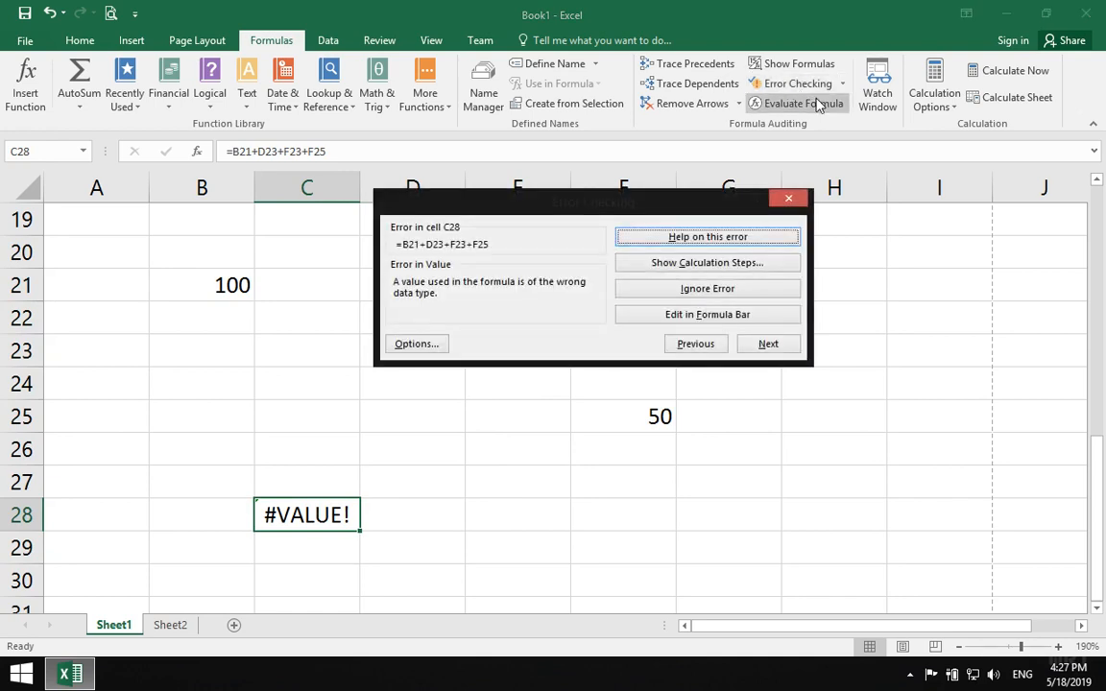
click(753, 272)
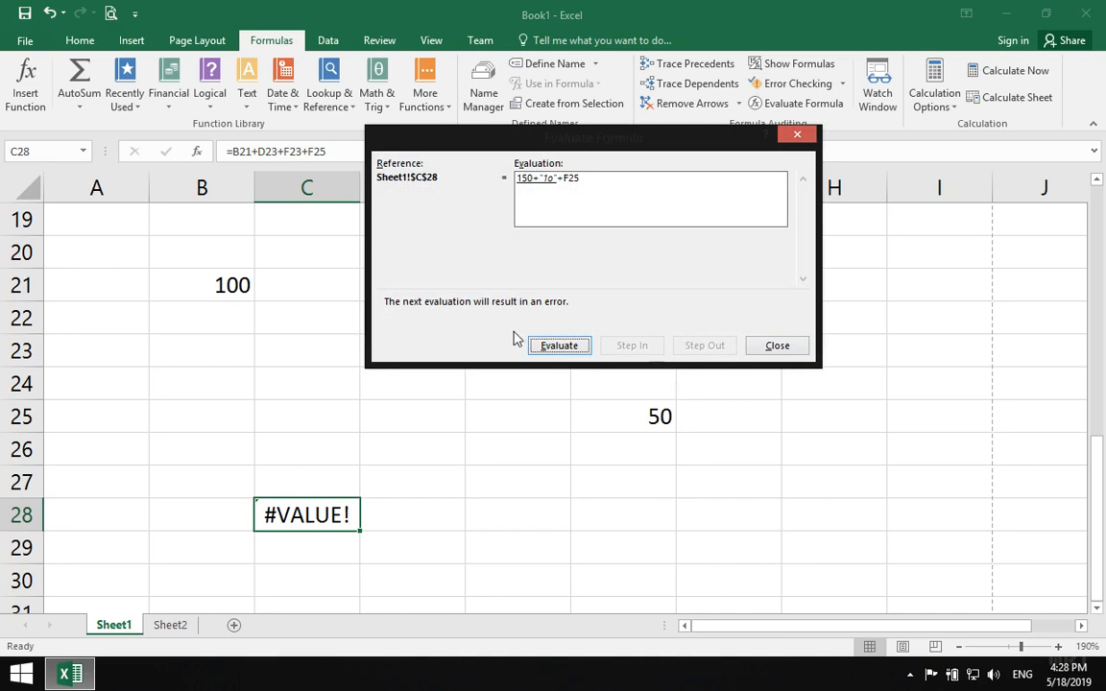
click(549, 345)
click(608, 348)
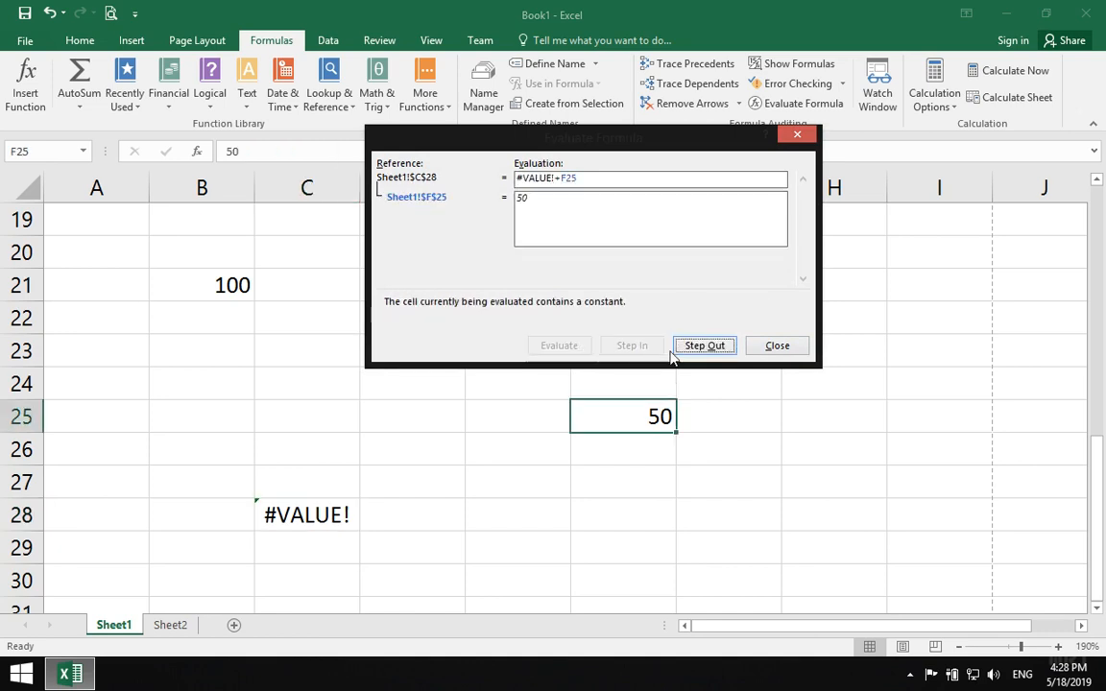
click(695, 347)
click(576, 347)
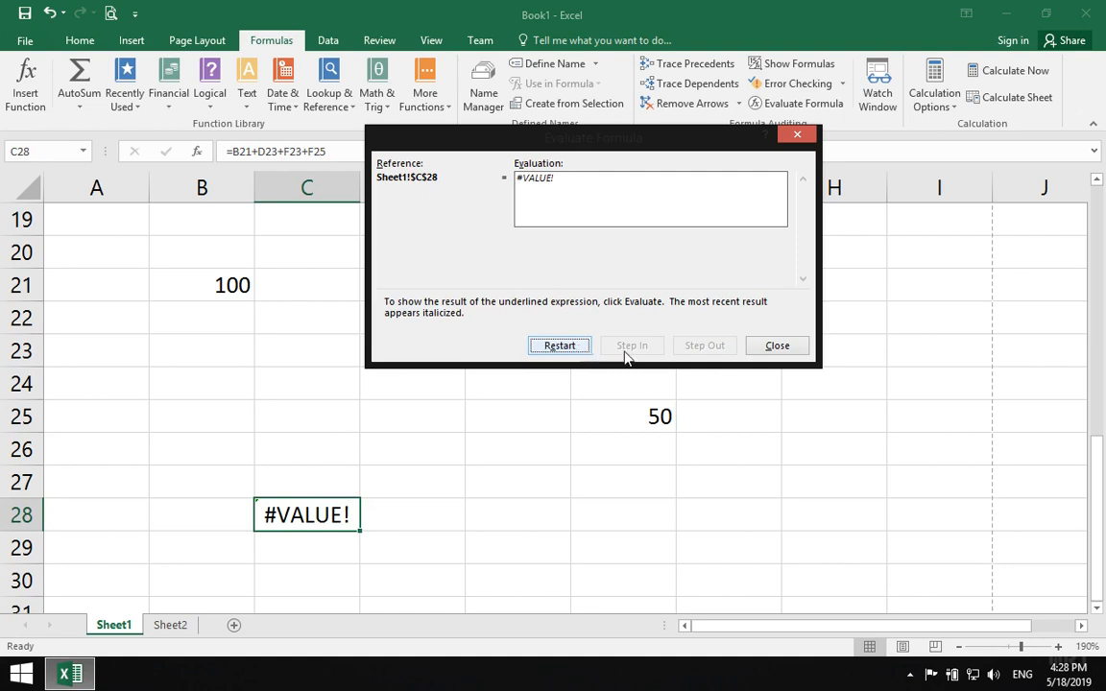
- Restart the evaluation of C28, step into and out of B21 and D23, and evaluate their sum, keeping the source cells in view
click(555, 347)
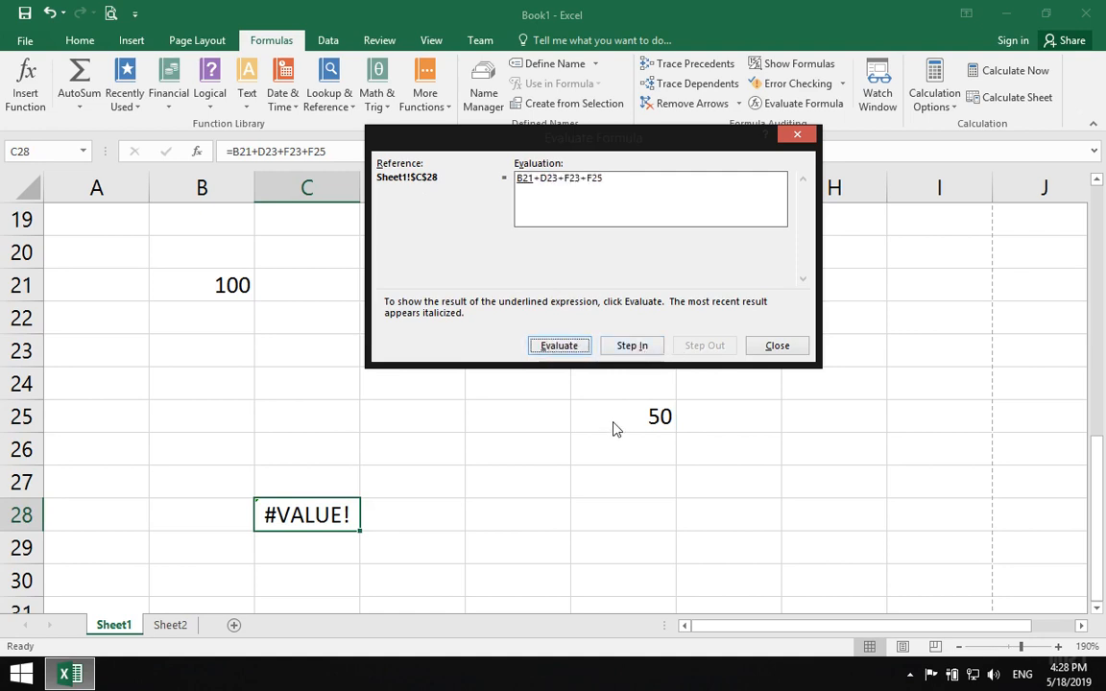
drag(538, 137, 723, 76)
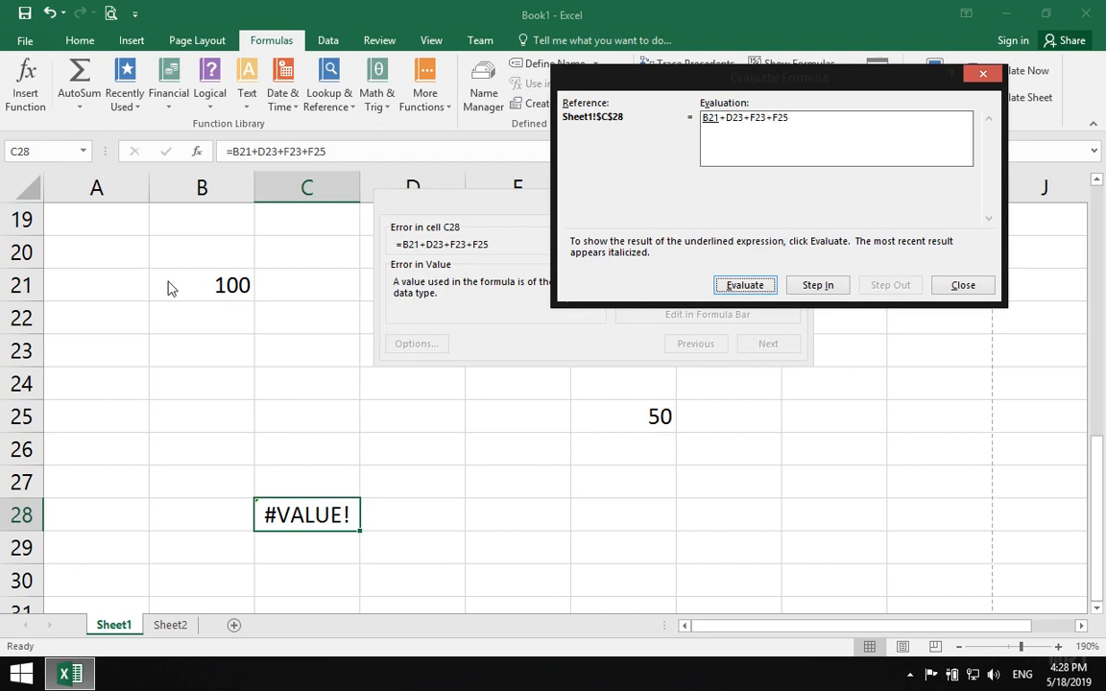
drag(659, 74, 557, 88)
click(715, 300)
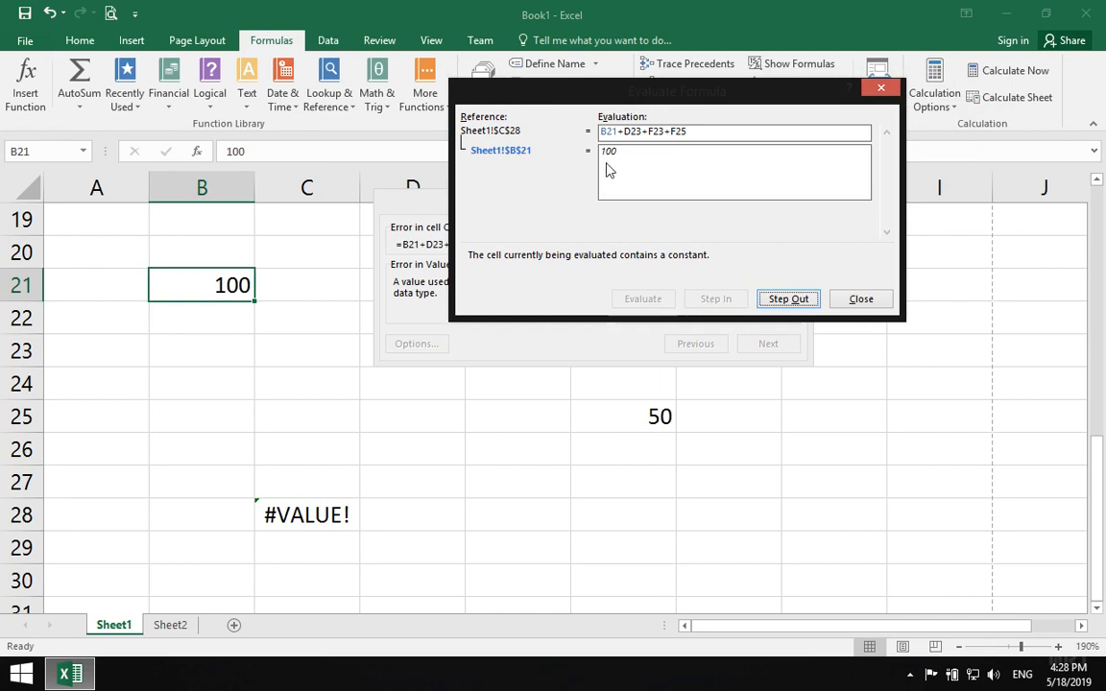
click(783, 298)
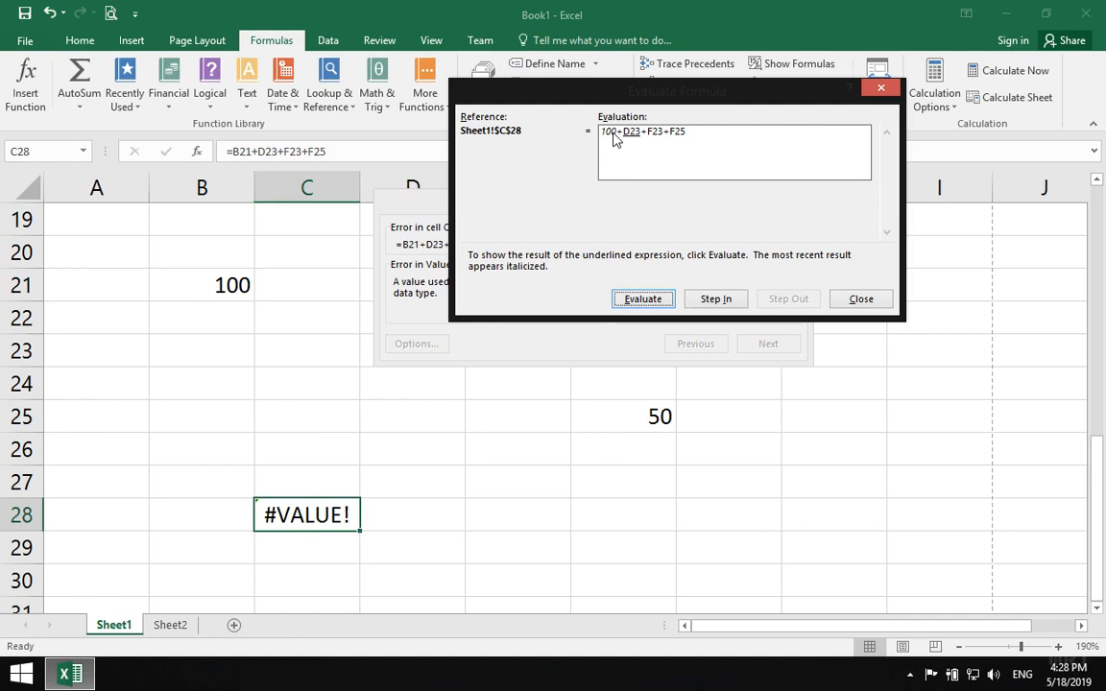
click(711, 299)
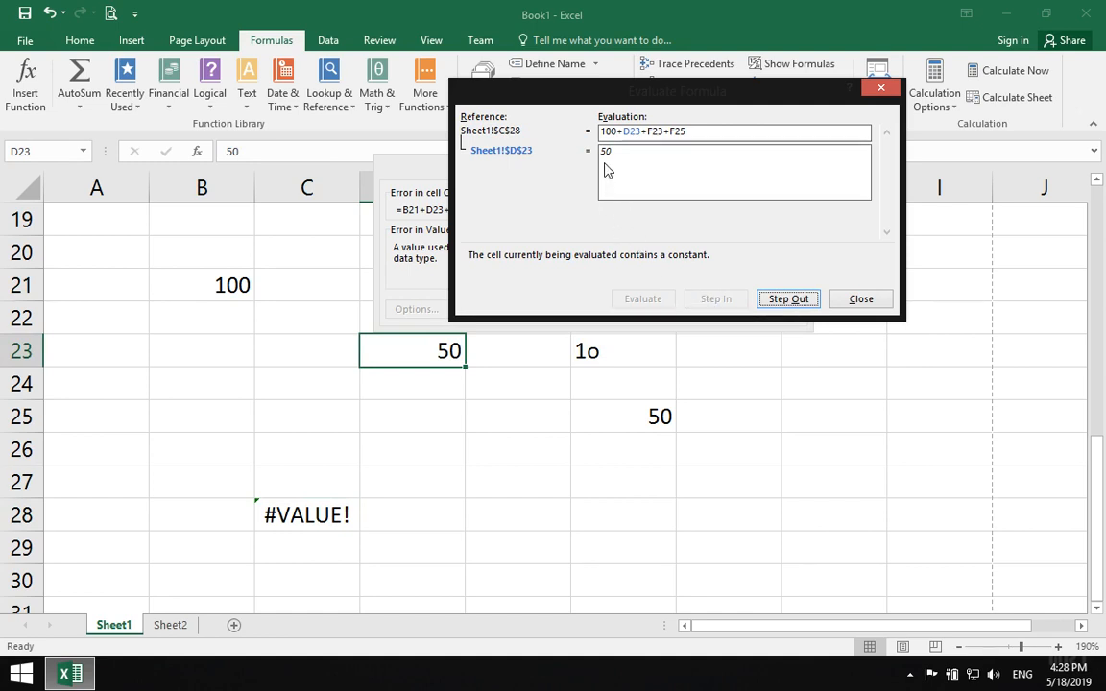
click(792, 299)
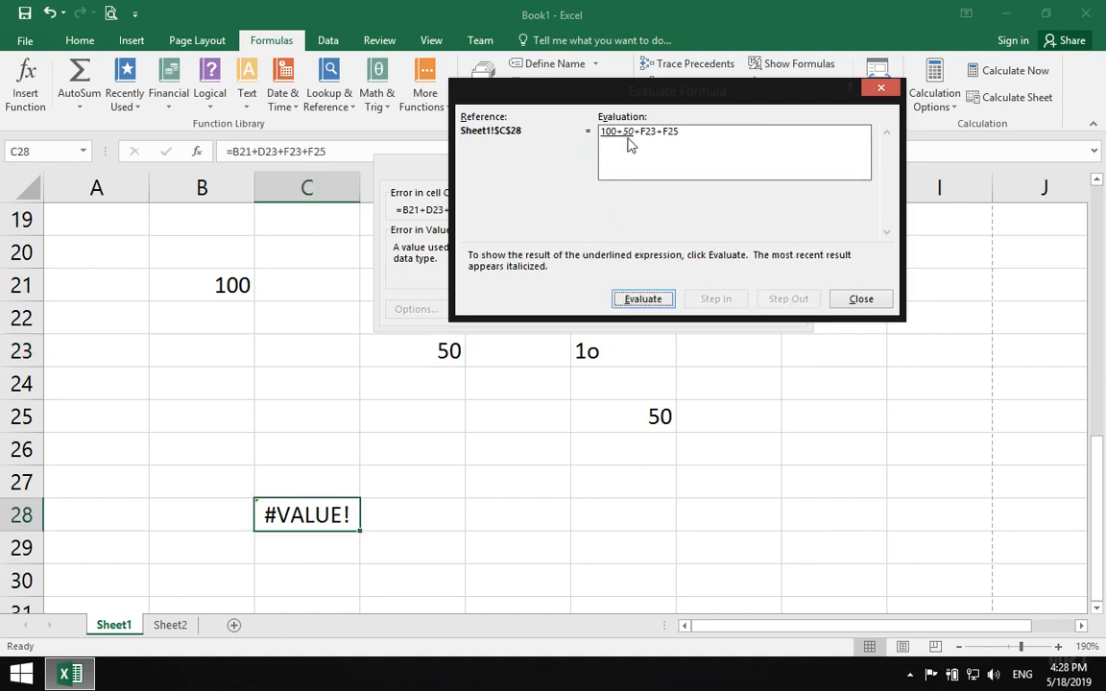
click(654, 299)
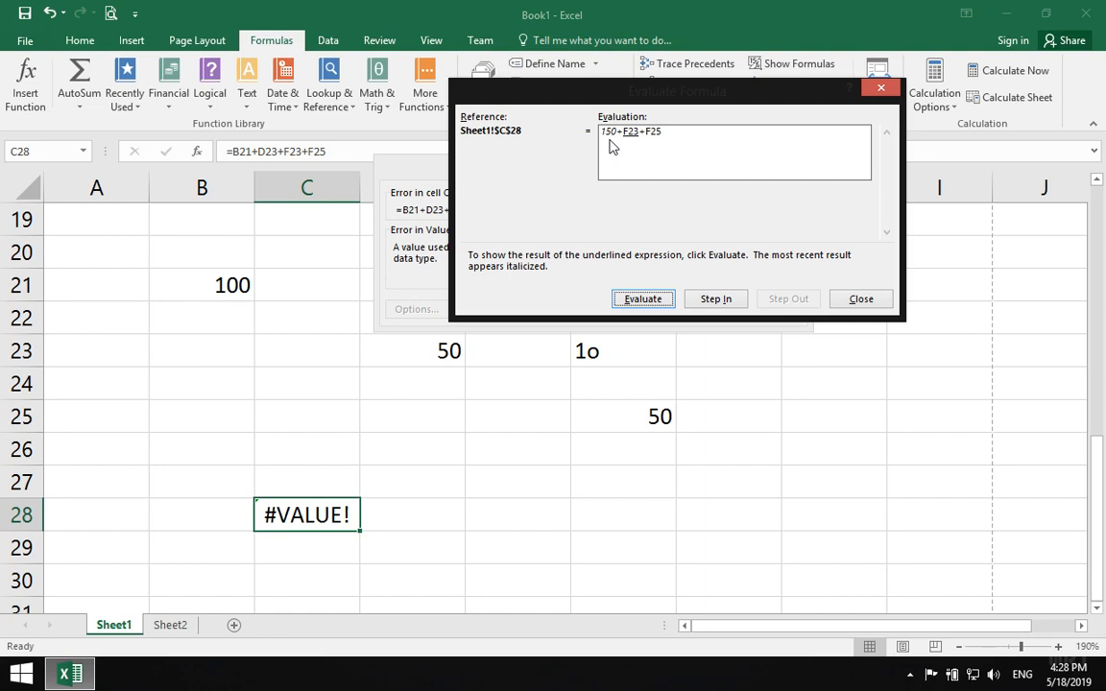
- Step into and out of F23, evaluate its addition, and finish the error check for the sheet
click(730, 302)
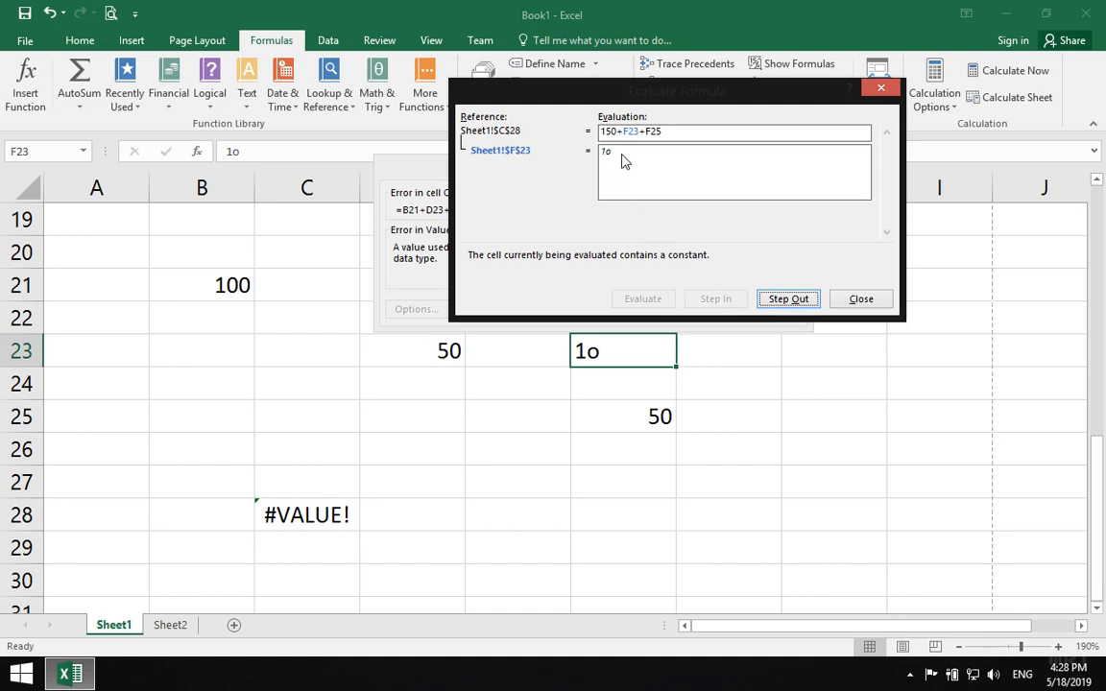
click(782, 298)
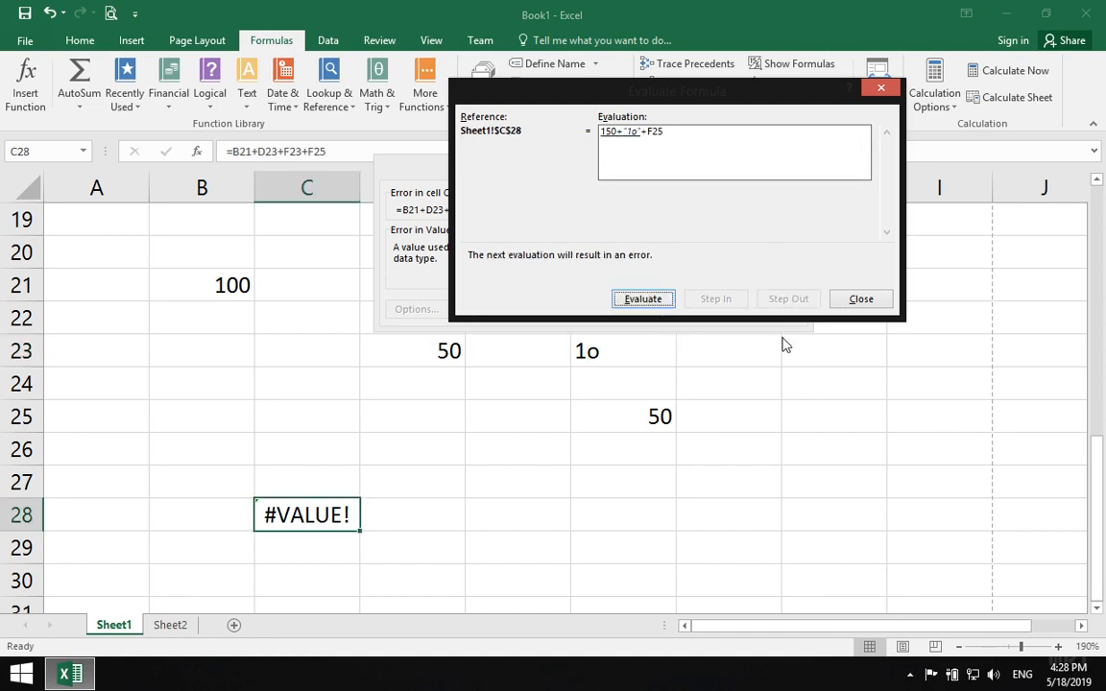
click(646, 299)
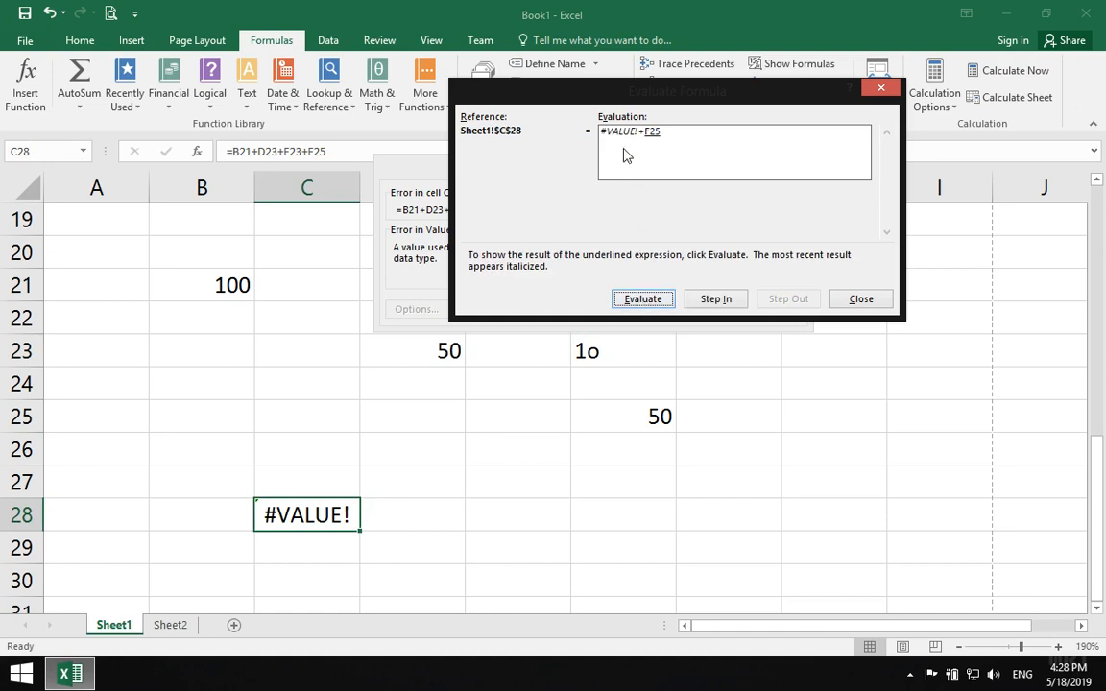
click(860, 299)
click(770, 310)
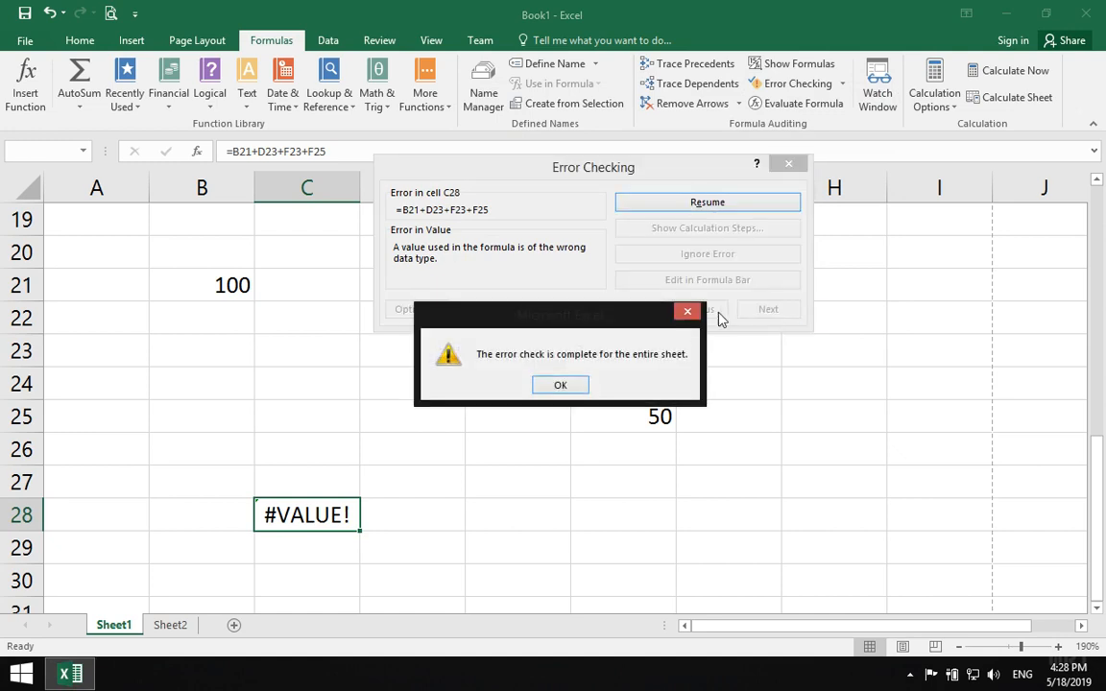
click(689, 311)
- Recheck source cells B21, D23 and F23, and view F23 in the Evaluate Formula dialog
click(622, 361)
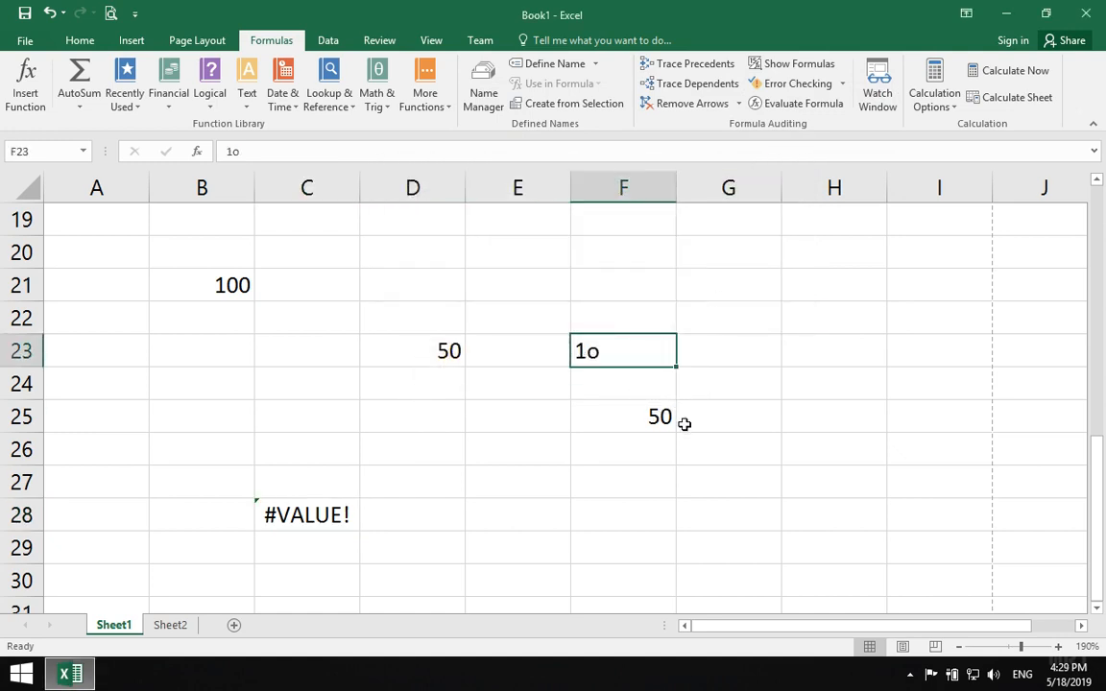
click(202, 275)
click(414, 351)
click(595, 354)
click(763, 104)
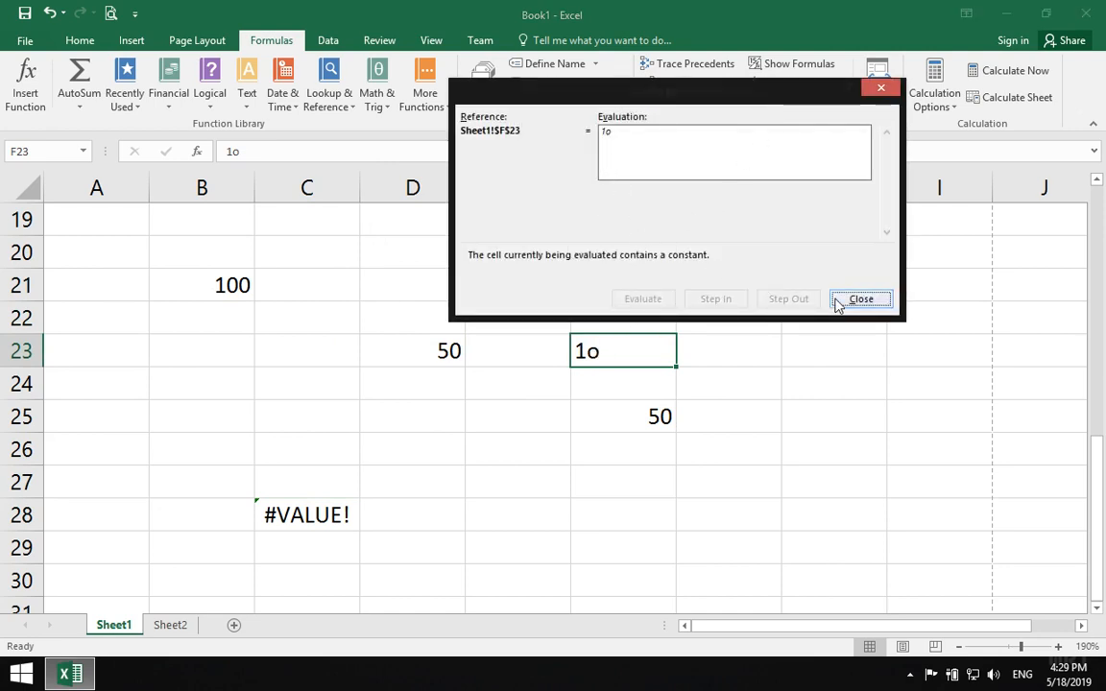
click(845, 303)
- Evaluate the formula in C28 term by term through to its final result with Evaluate Formula, without stepping into any reference
click(313, 507)
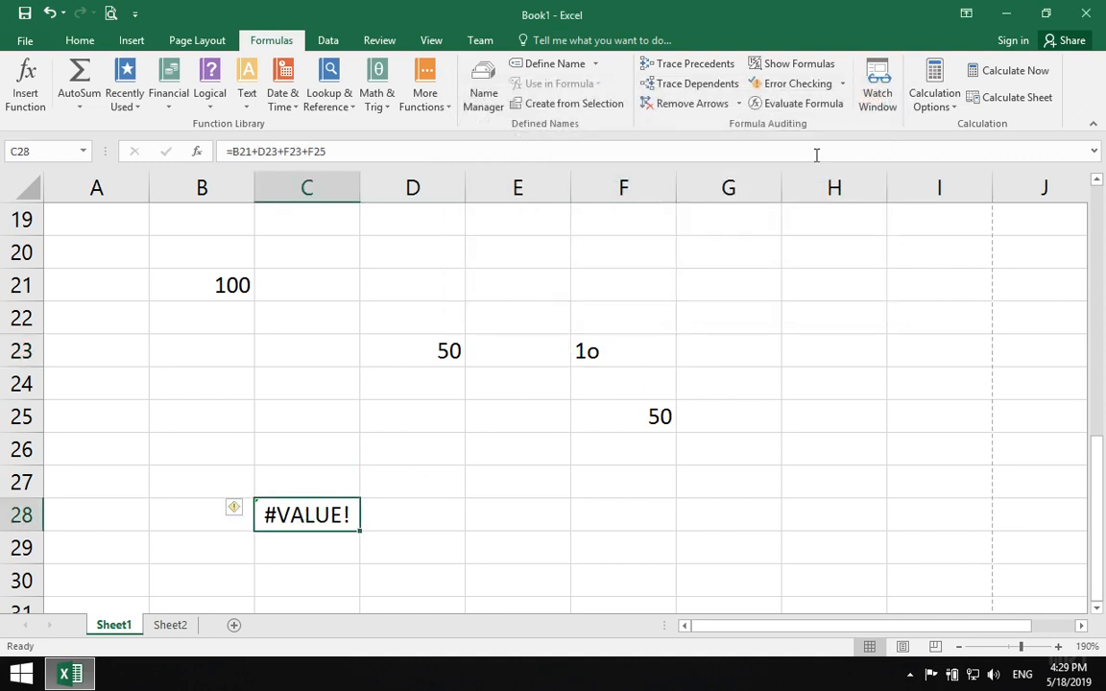
click(806, 104)
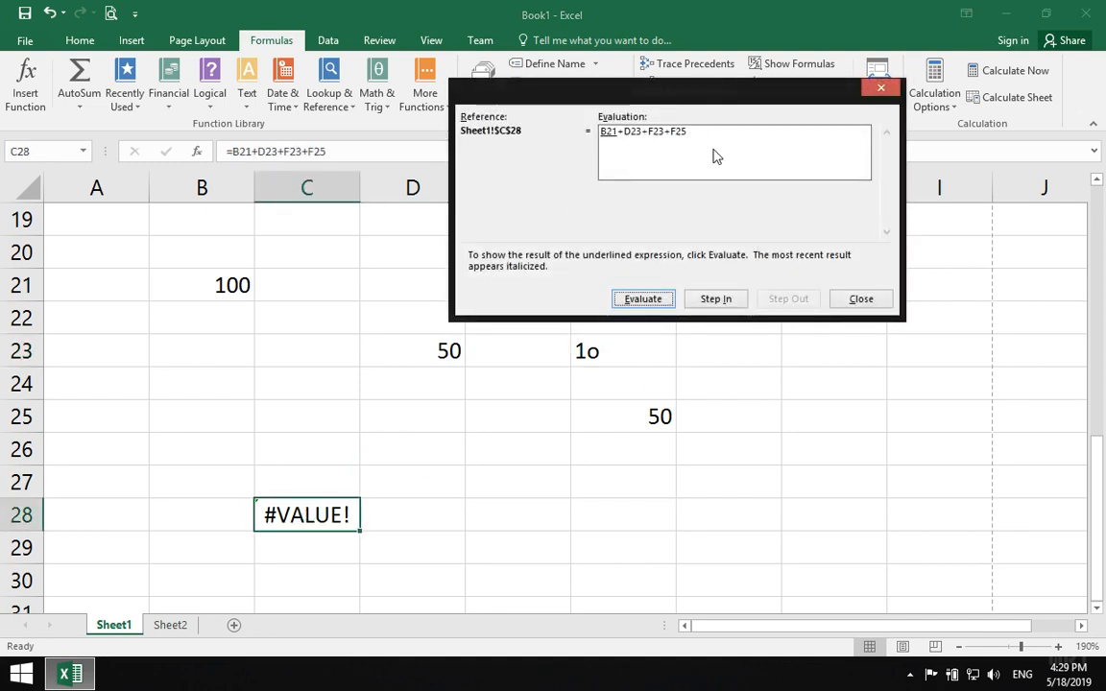
click(640, 296)
click(640, 297)
click(640, 299)
click(641, 300)
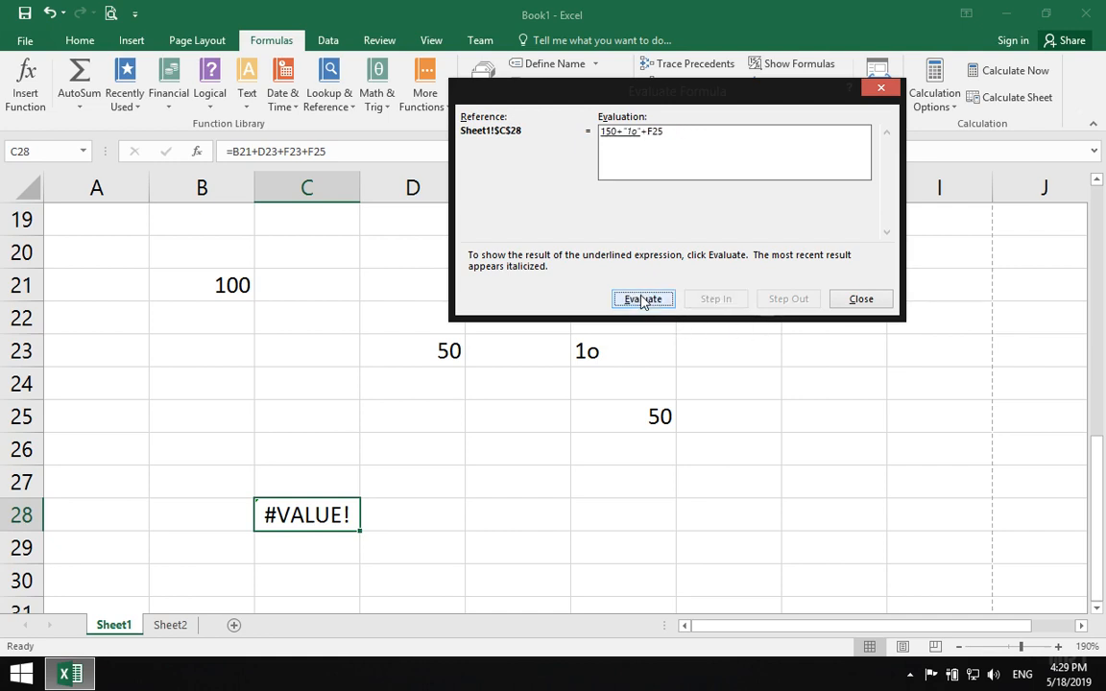
click(642, 301)
click(643, 300)
click(639, 299)
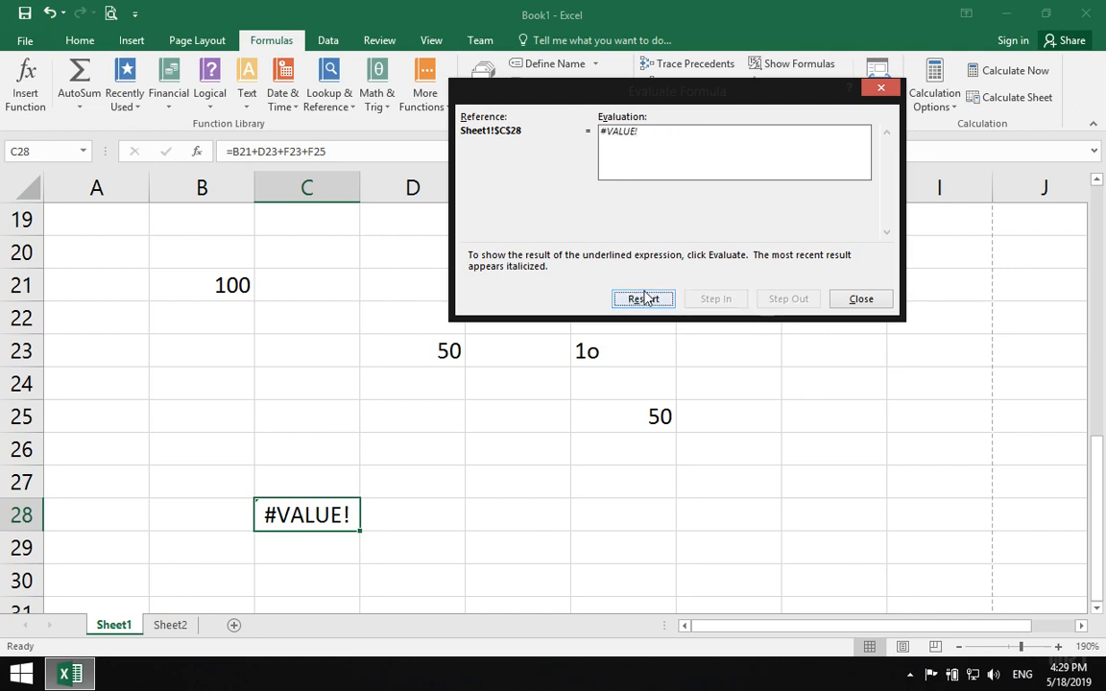
click(860, 298)
- Evaluate the formula in C28 up to the addition of F23, stepping into and out of D23, and end the evaluation
click(749, 347)
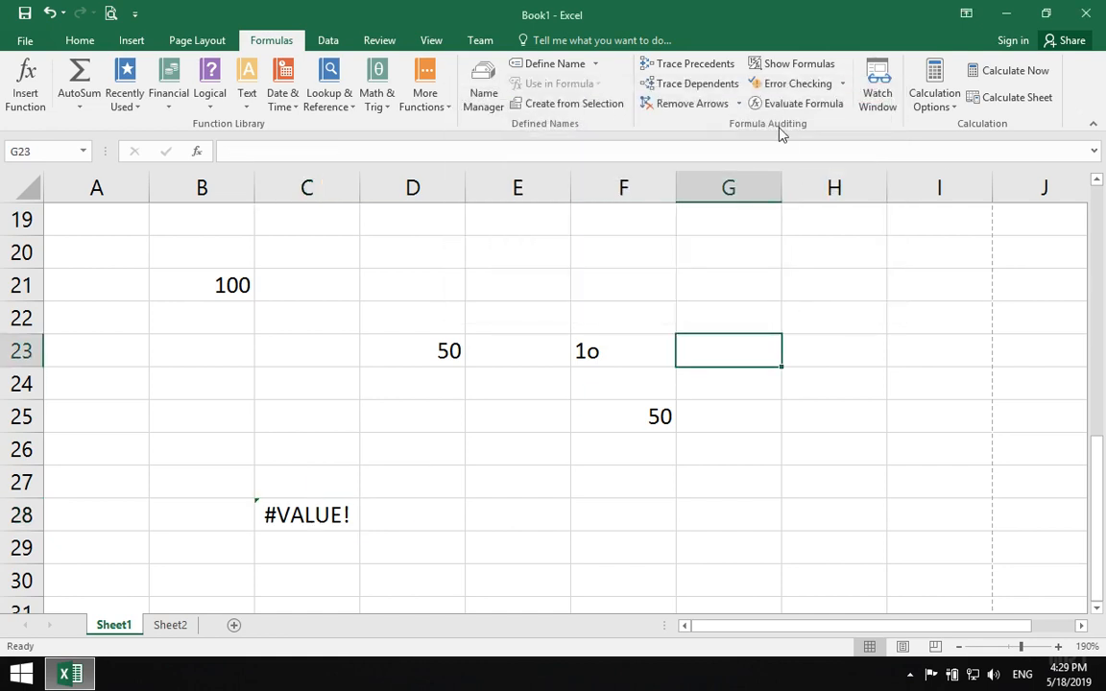
click(327, 503)
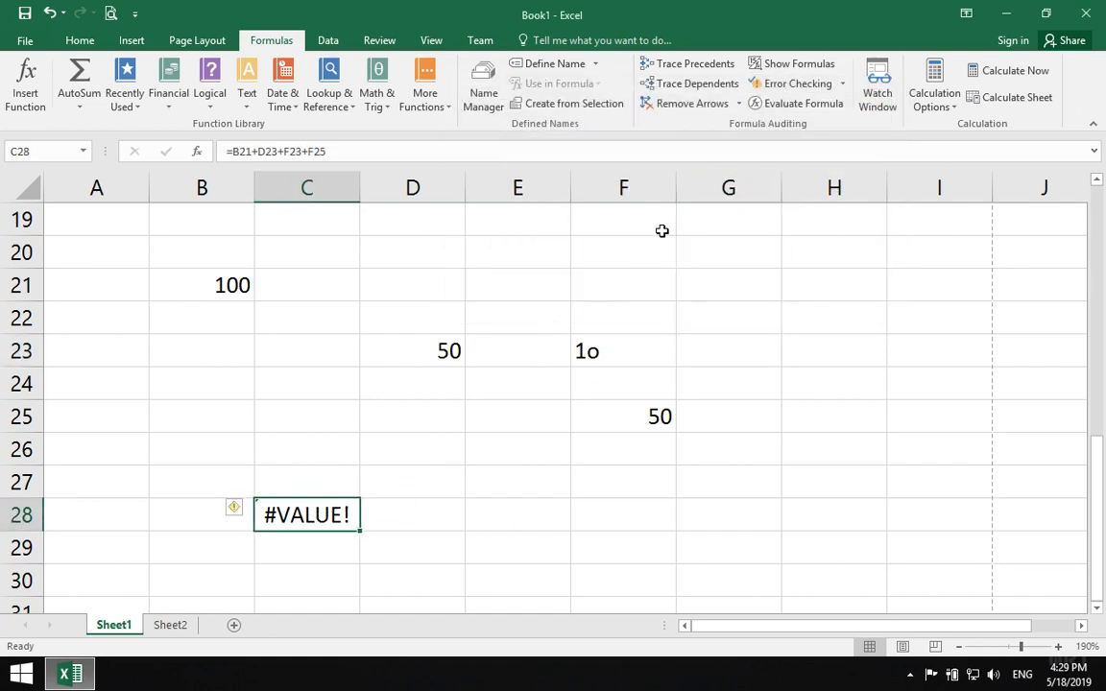
click(768, 102)
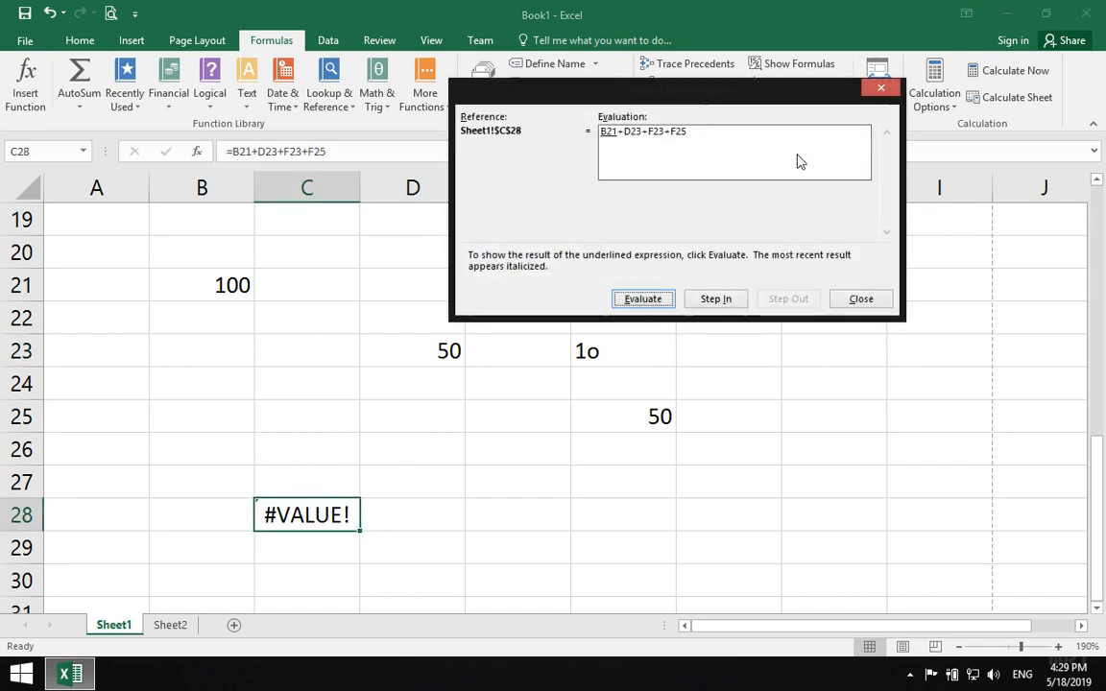
click(639, 300)
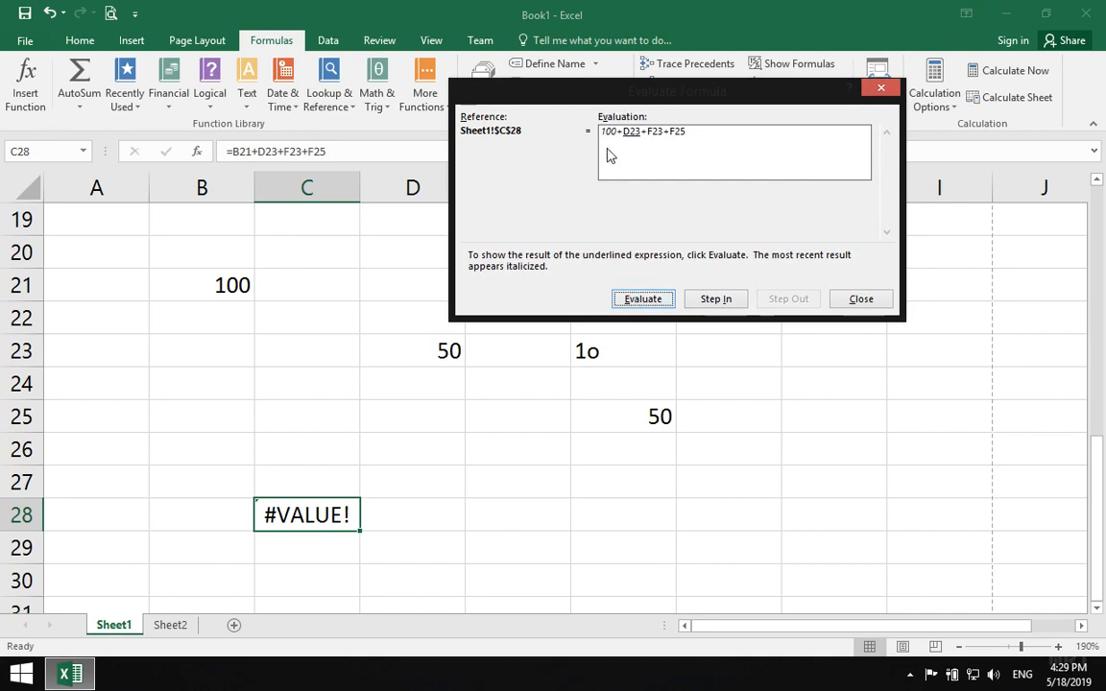
click(716, 300)
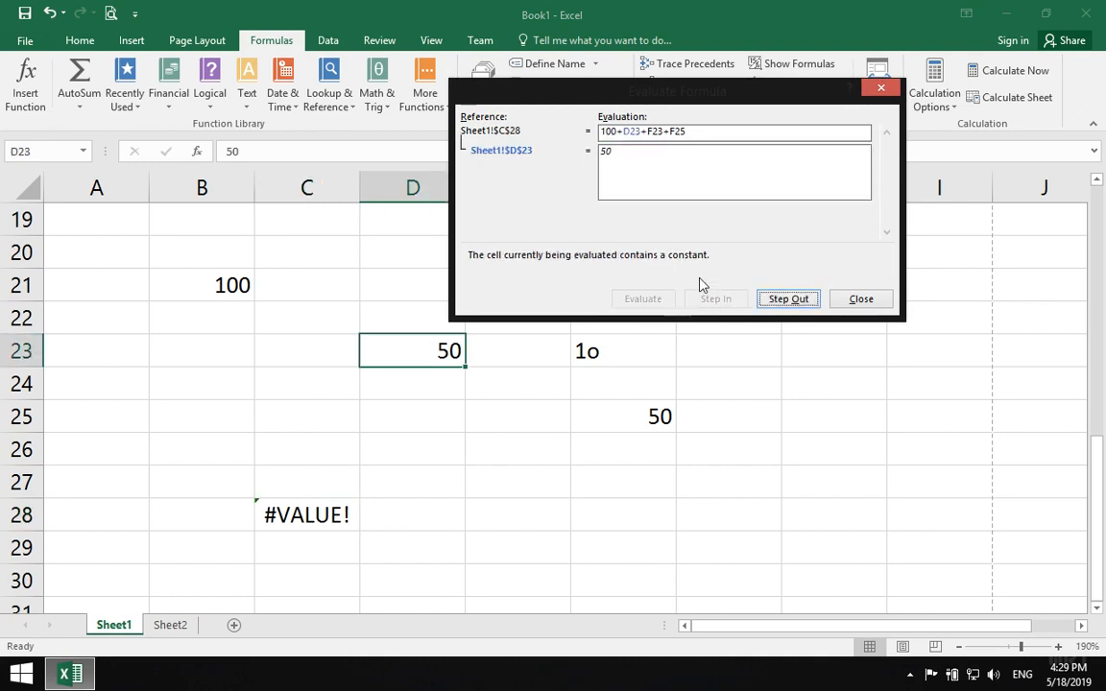
click(788, 298)
click(643, 299)
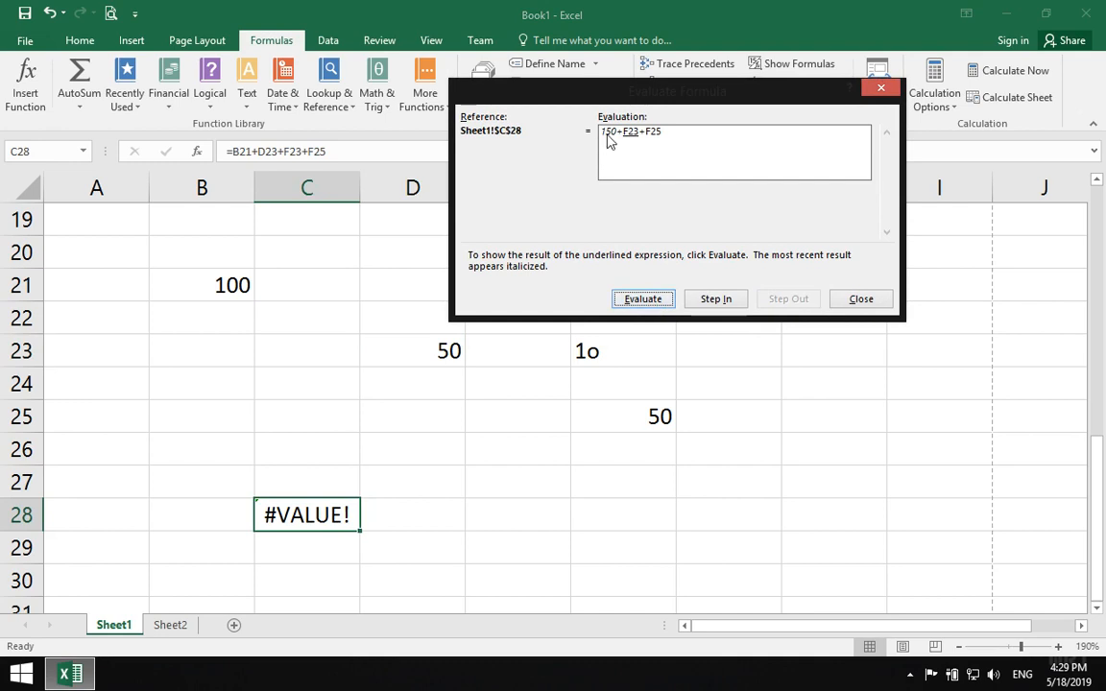
click(643, 299)
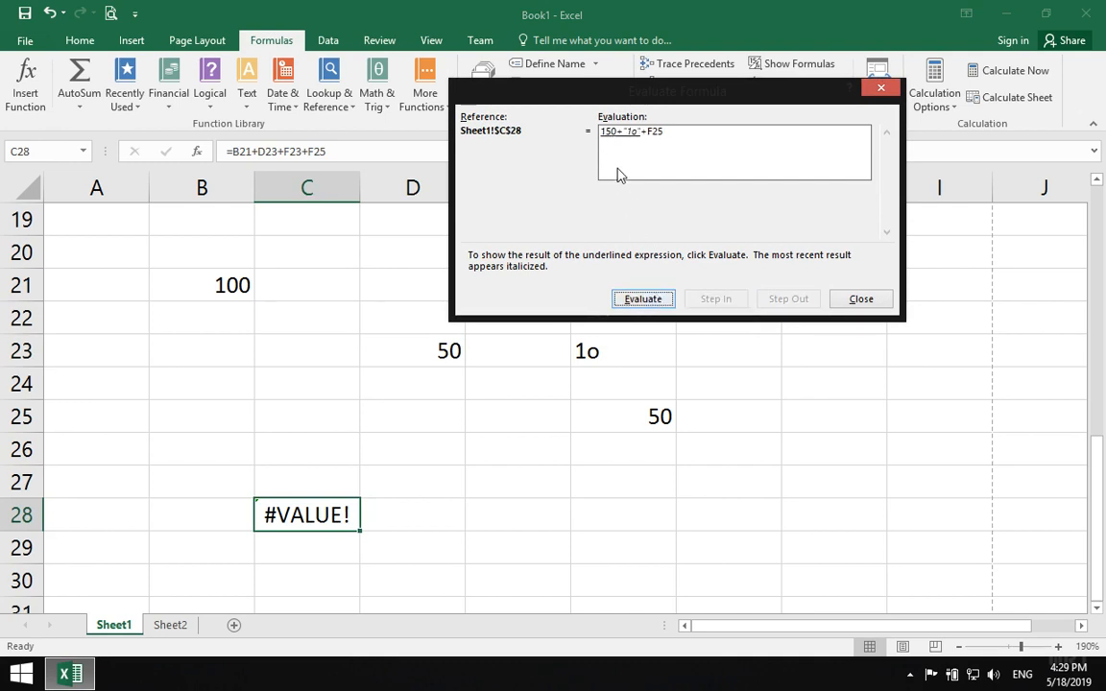
click(643, 298)
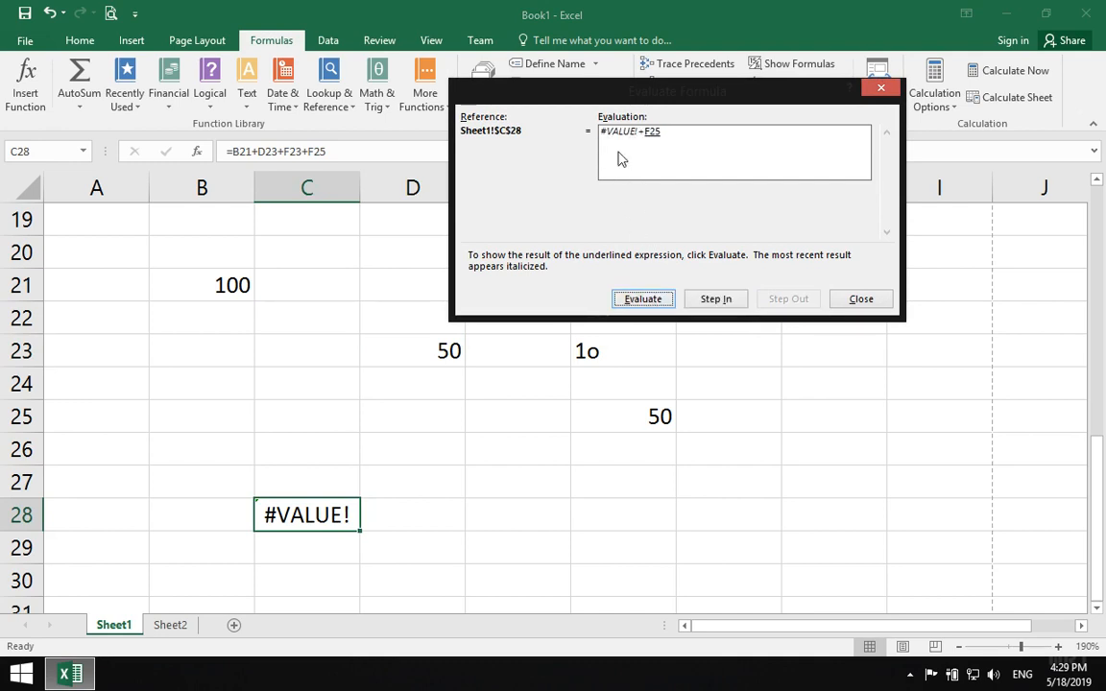
click(850, 299)
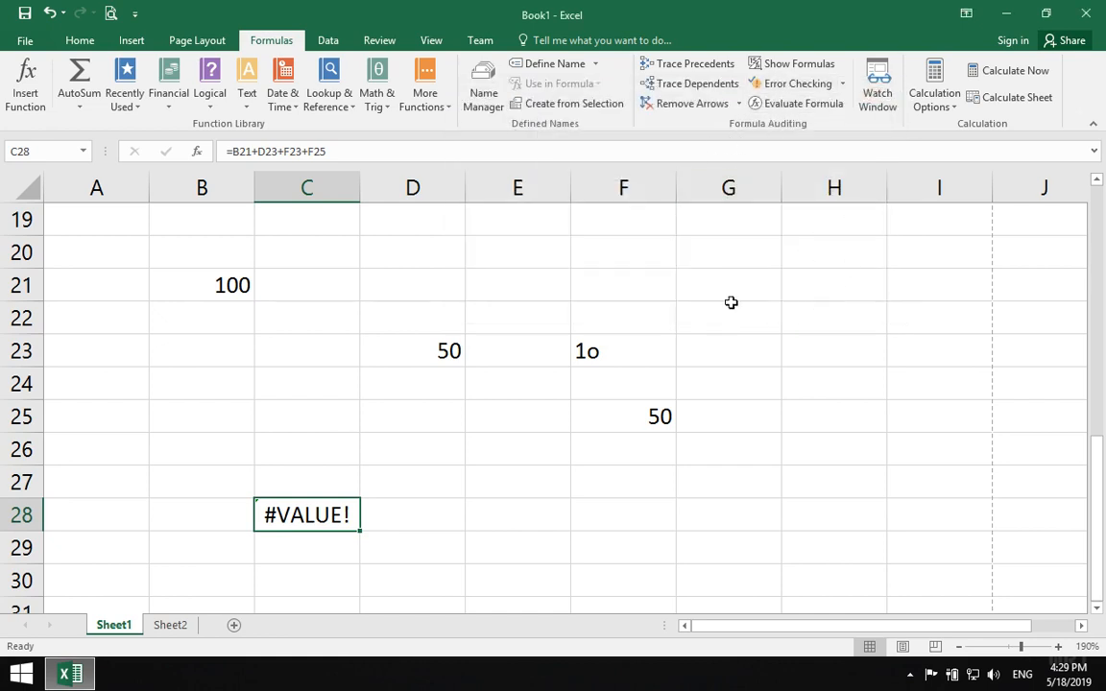
- Open the Watch Window, place it beneath the ribbon, and add a watch for cell C8 on Sheet1
scroll(326, 434, up, 6)
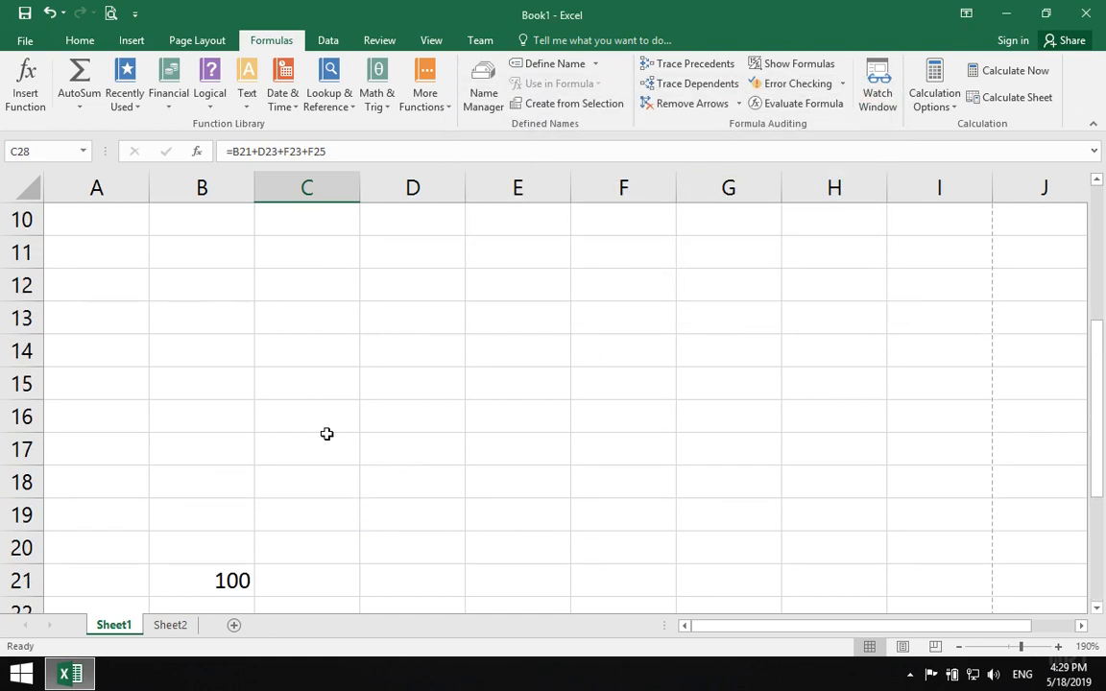
click(317, 448)
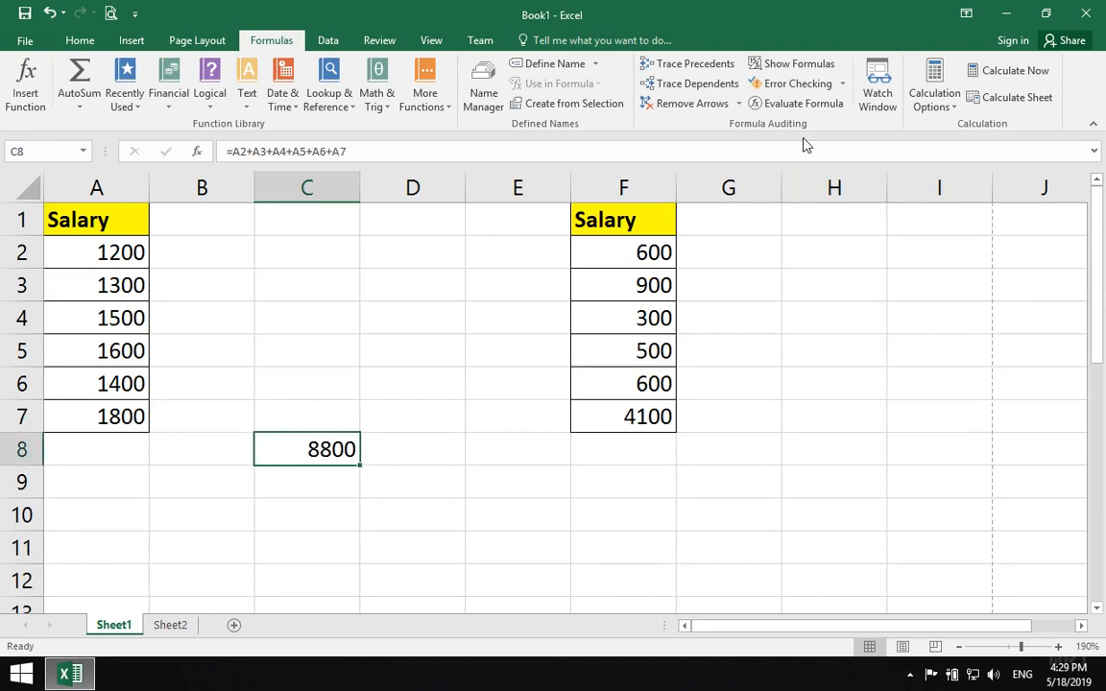
click(876, 91)
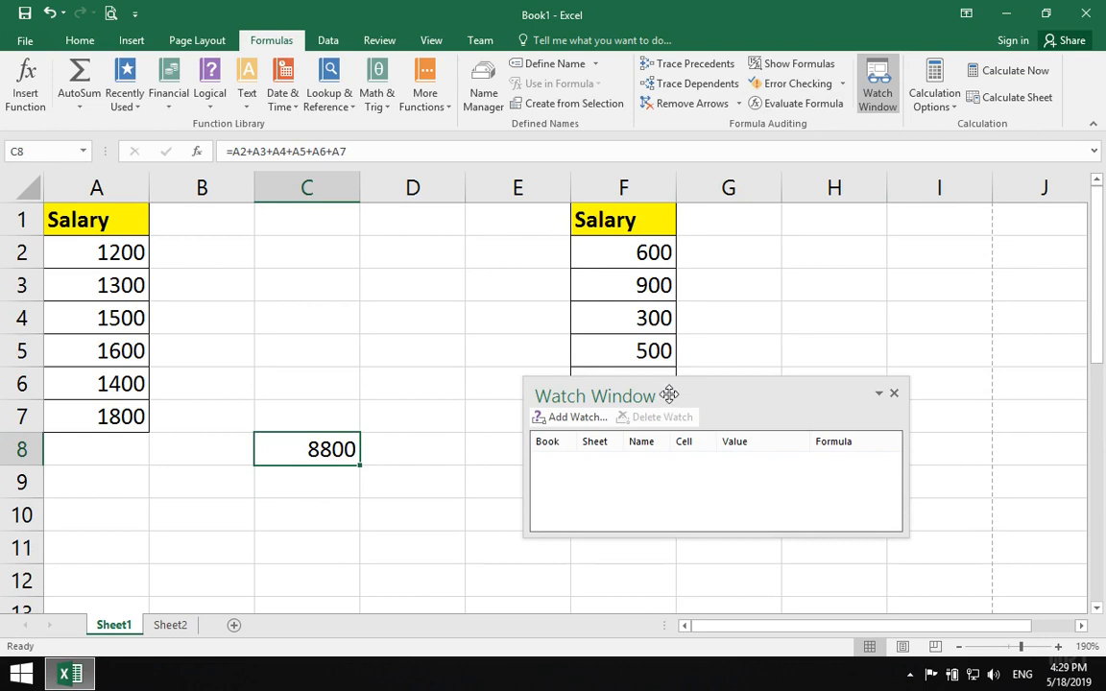
drag(706, 393, 656, 186)
click(504, 213)
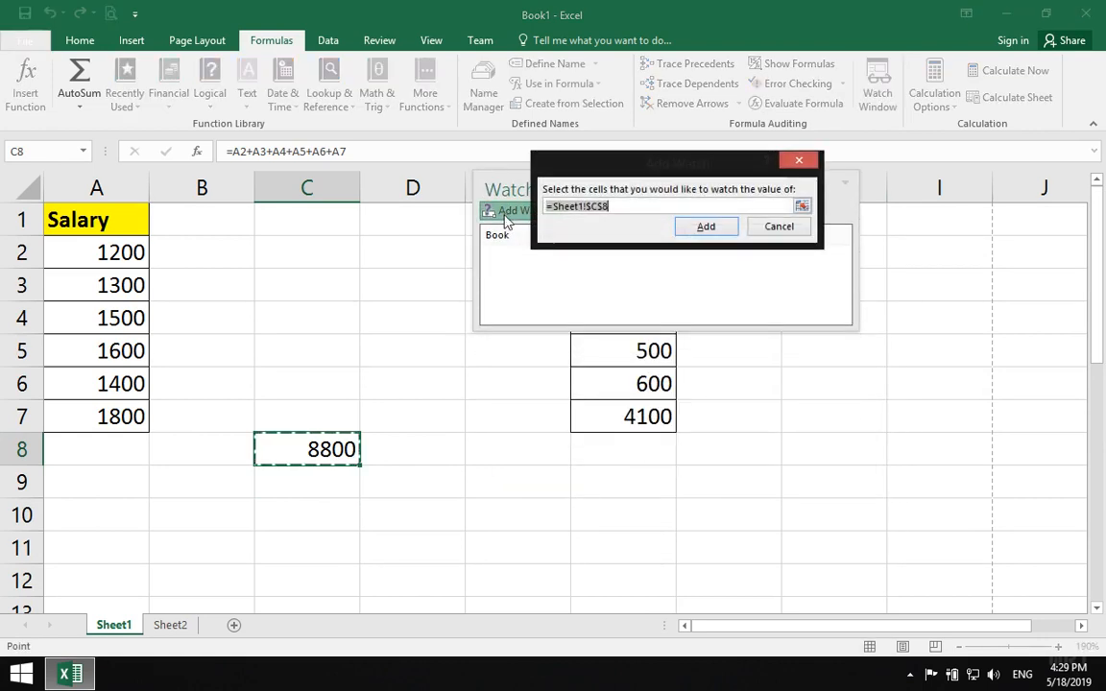
click(626, 227)
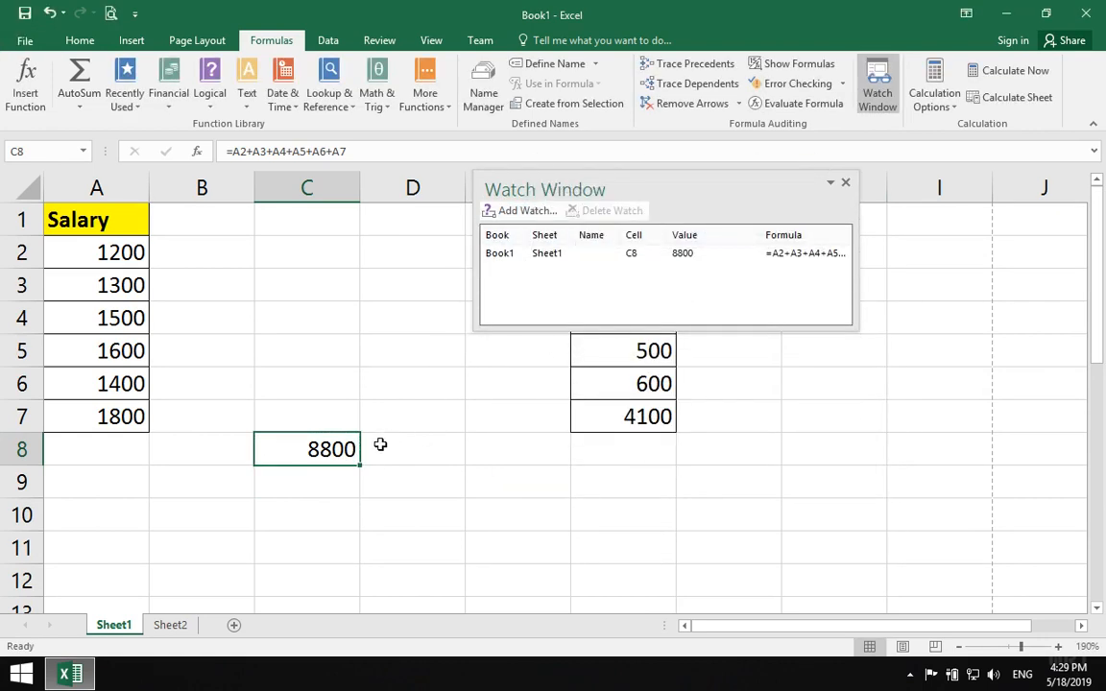
- Jump from Sheet2 to C8 through its watch entry, and delete the watch and close the Watch Window
click(175, 626)
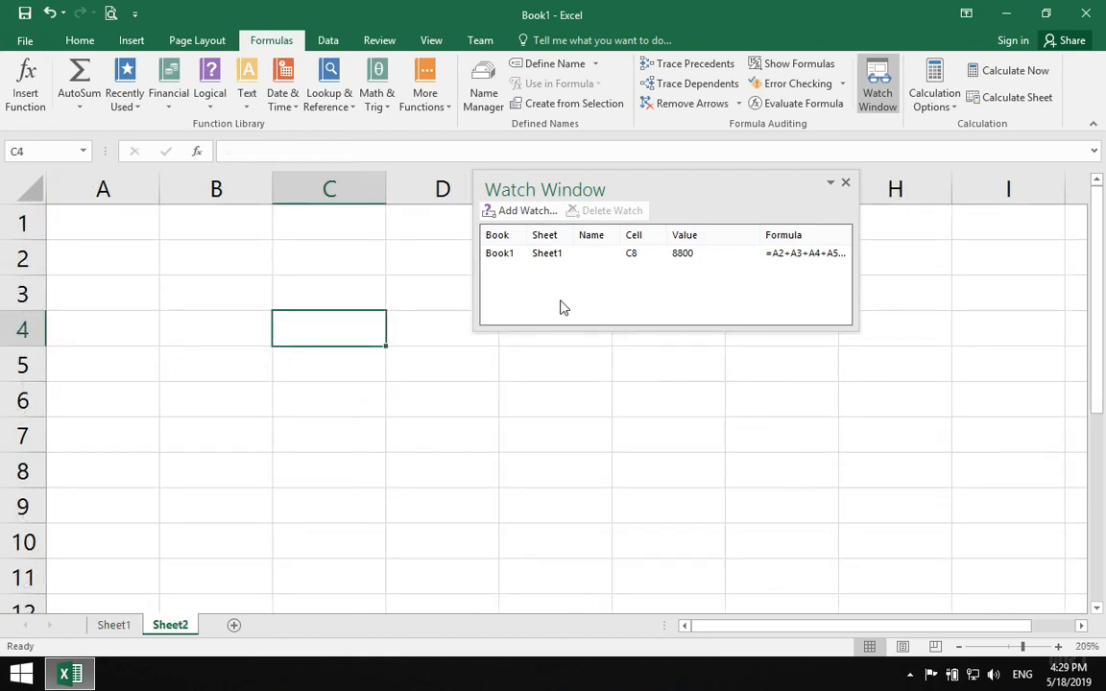
double_click(526, 253)
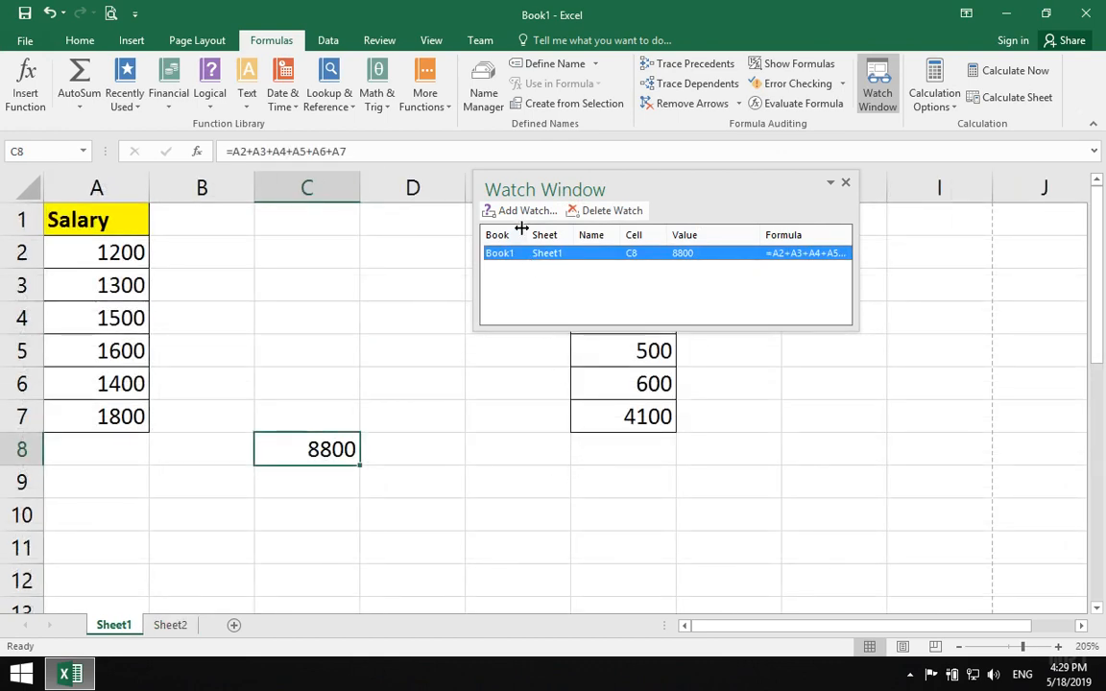
click(626, 211)
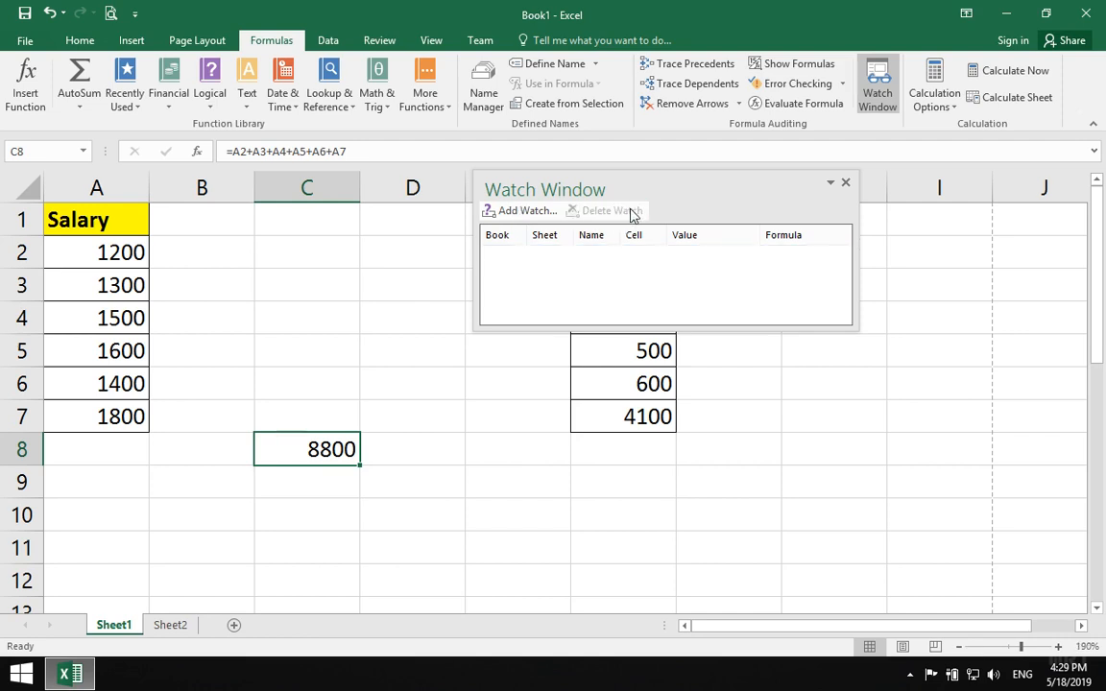
click(843, 182)
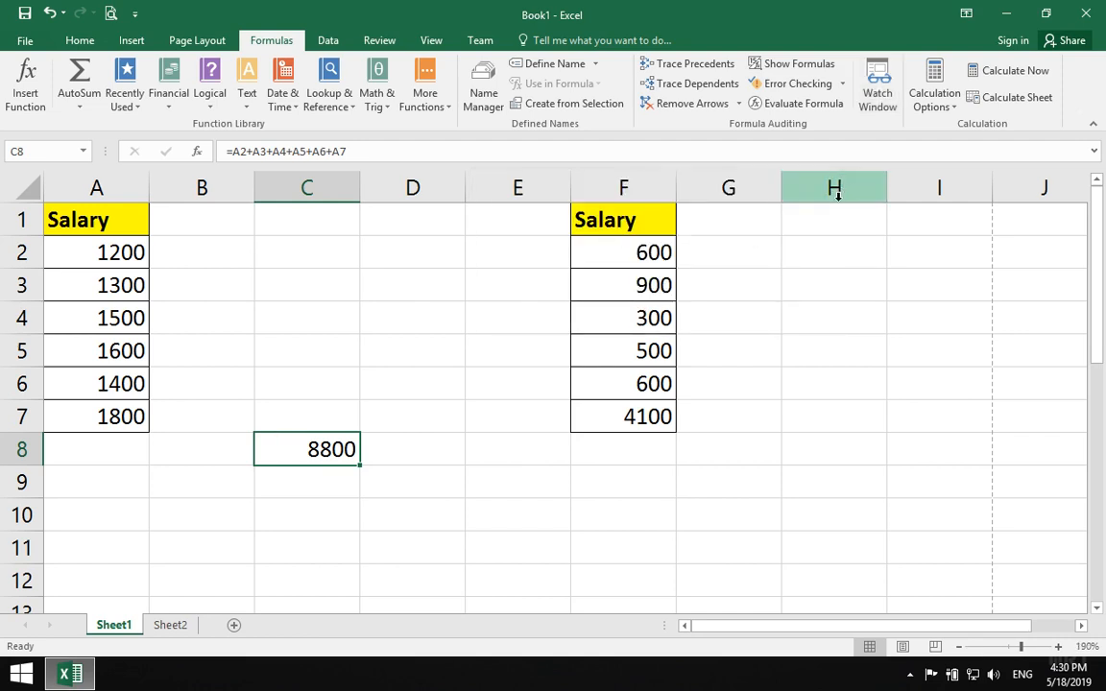
- Clear all contents and formatting from range A1:D9 on Sheet1
click(936, 100)
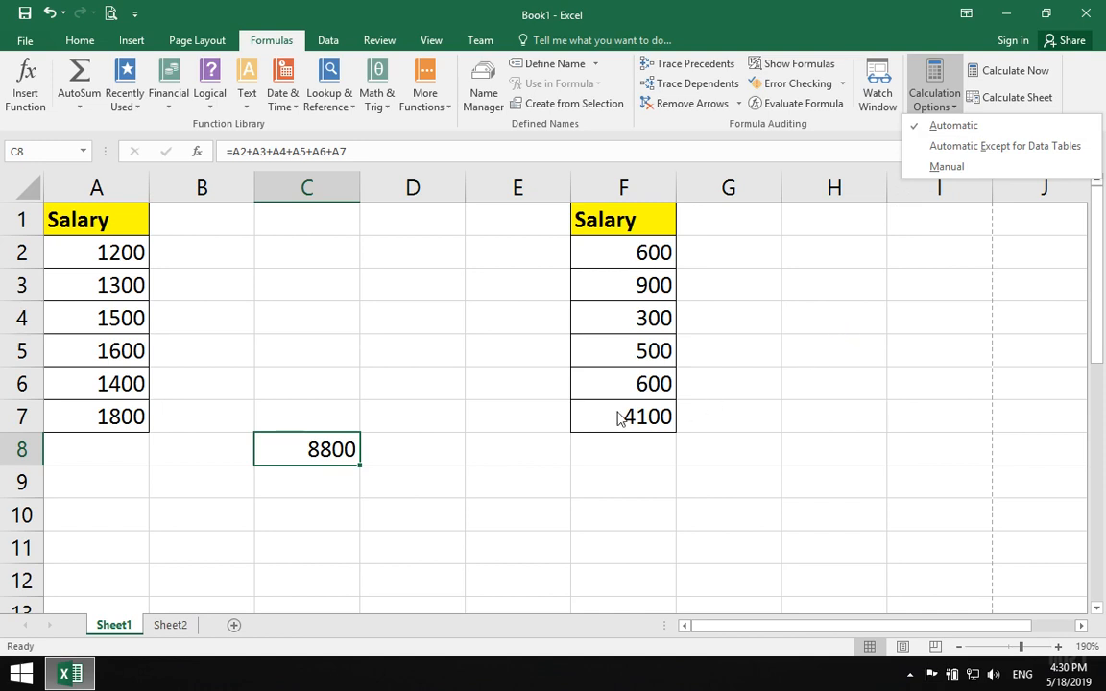
click(413, 438)
drag(413, 480, 67, 213)
click(93, 45)
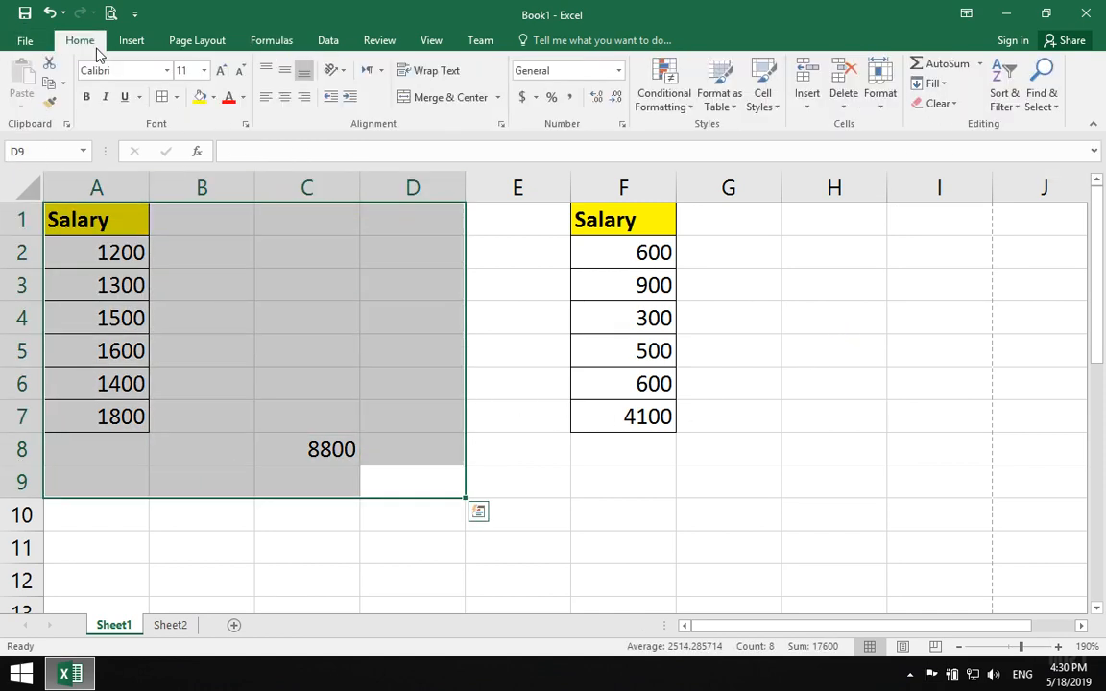
click(933, 102)
click(960, 124)
click(834, 318)
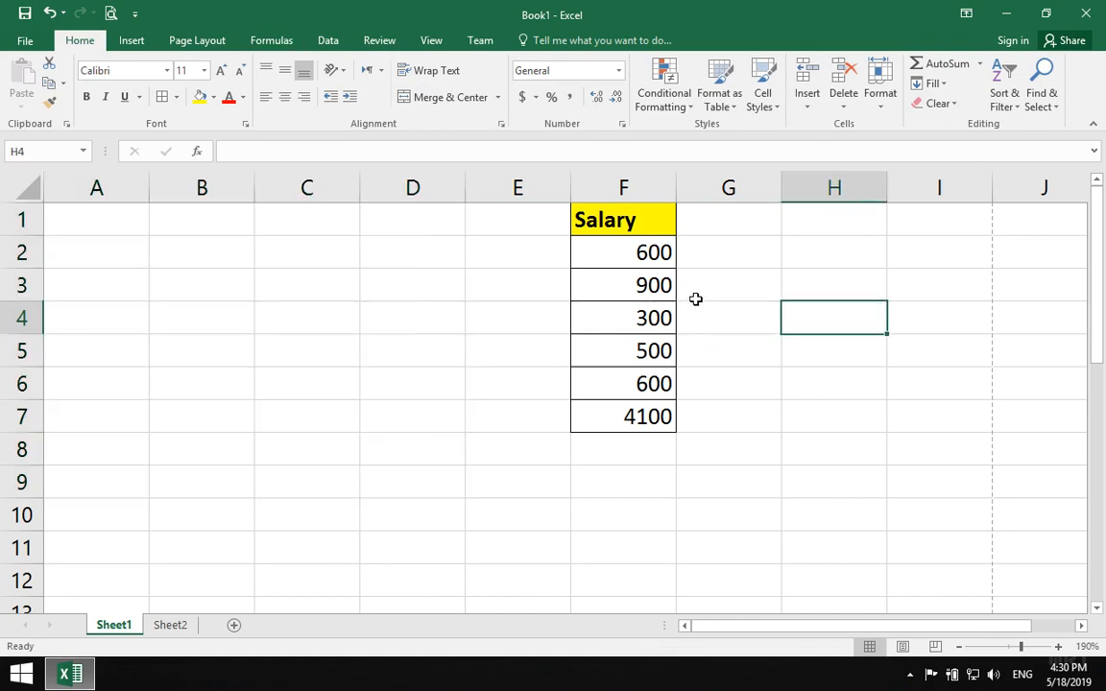
- Enter a SUM formula in C4 that totals the salary values in F2:F7
click(283, 42)
click(306, 314)
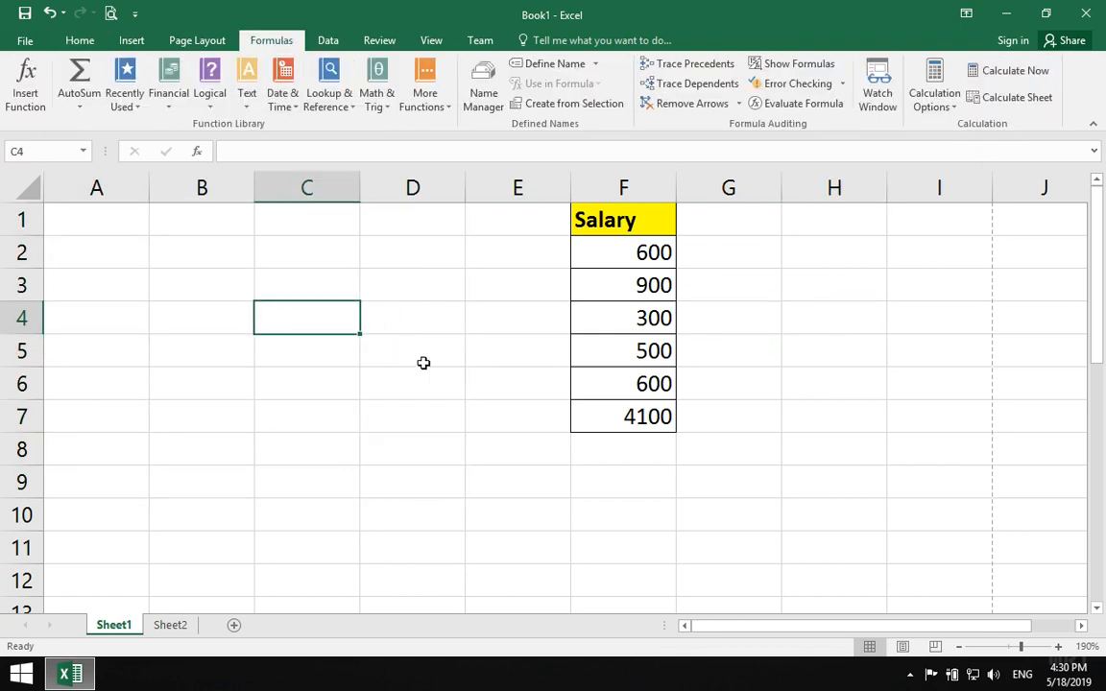
text(=sum)
key(Tab)
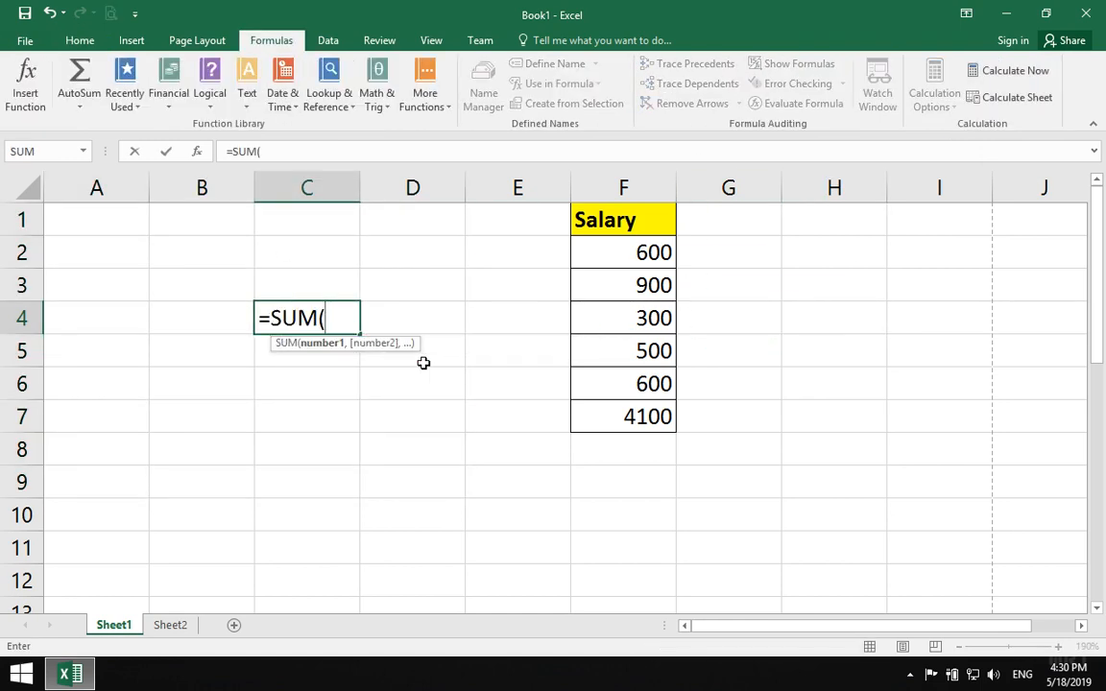
drag(583, 257, 632, 429)
key(Return)
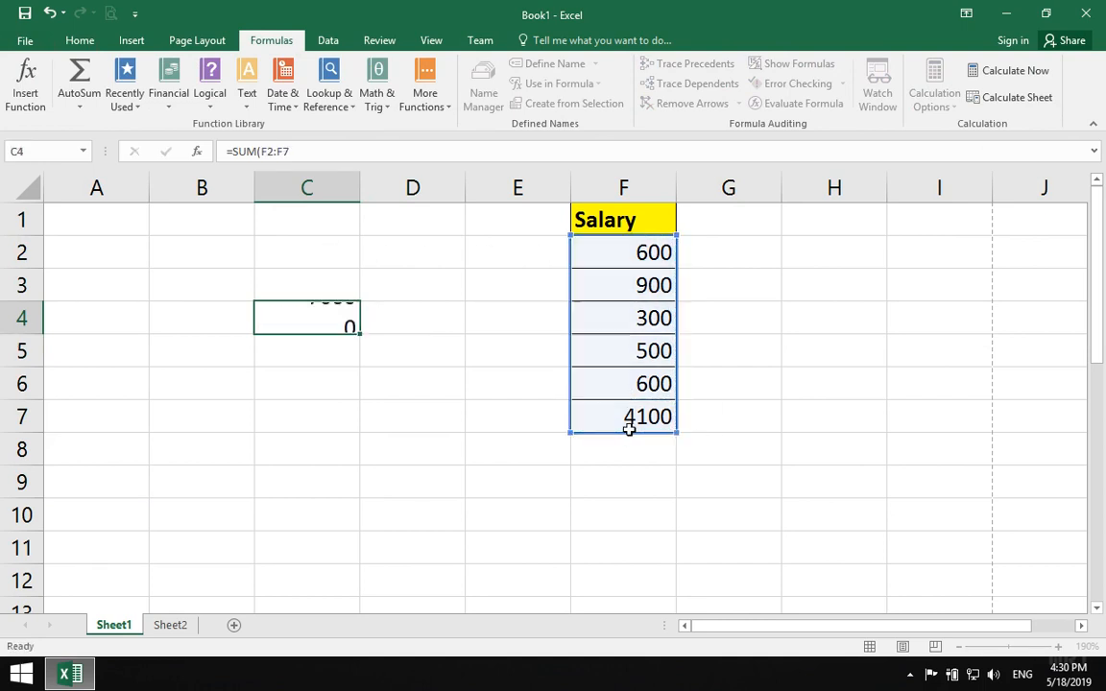
- Change the first salary value in F2 to 900 to test automatic recalculation
key(Right)
key(Right)
key(Right)
key(Right)
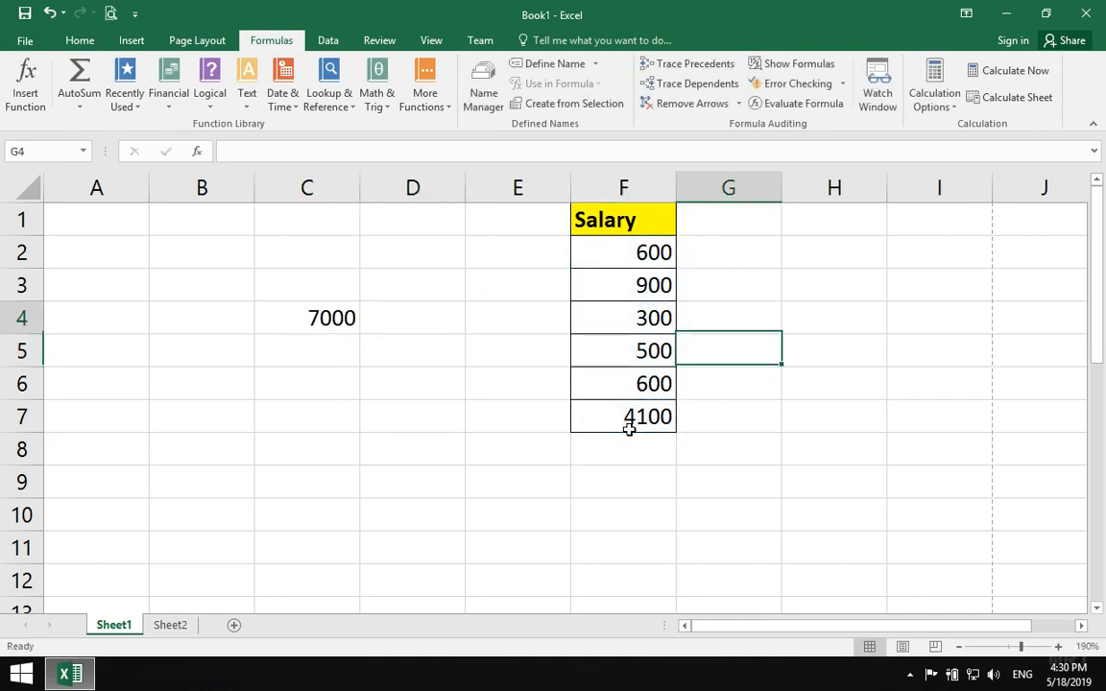
key(Up)
key(Up)
key(Up)
key(Left)
text(900)
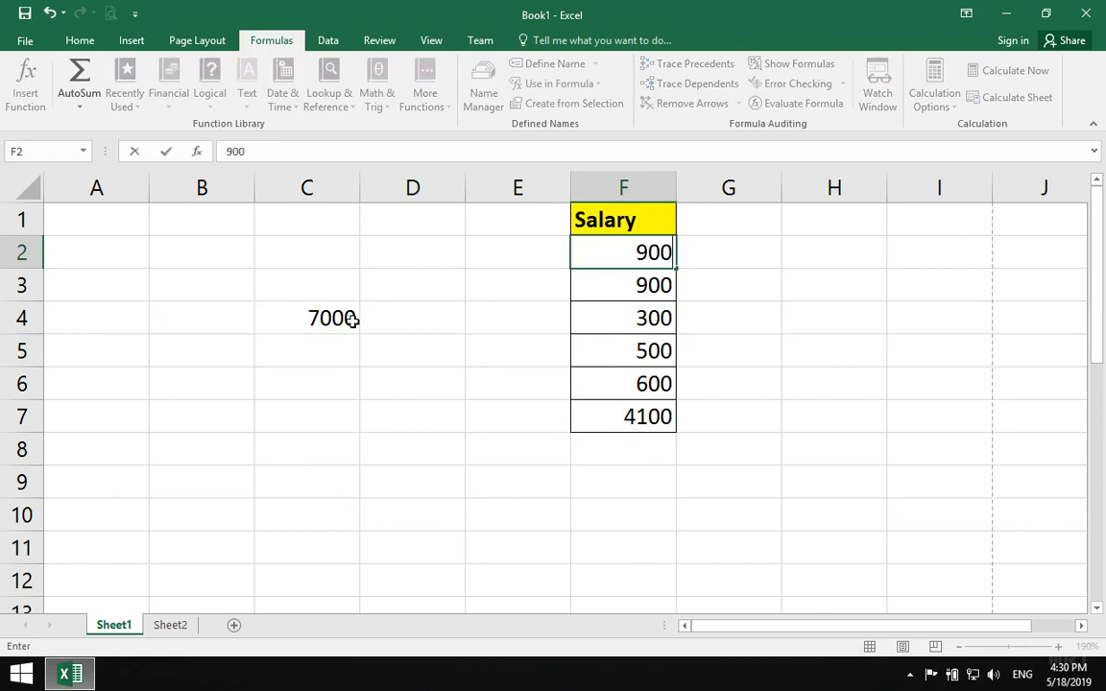
key(Return)
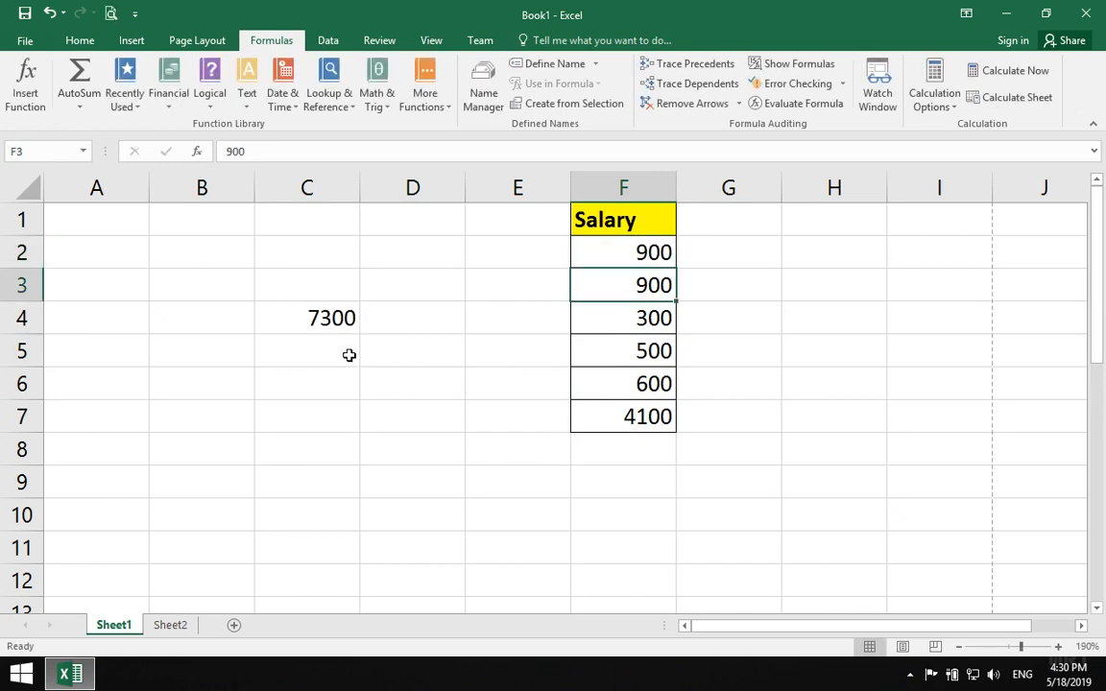
- Set the calculation option to Manual and change the salary in F2 to 200
click(944, 108)
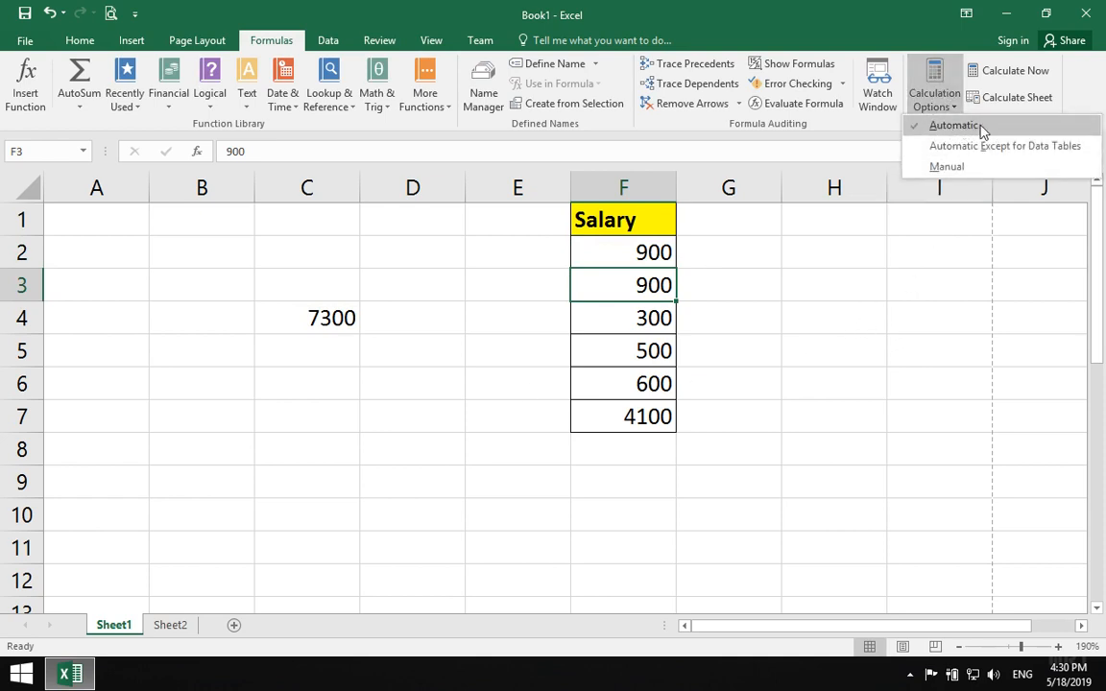
click(955, 170)
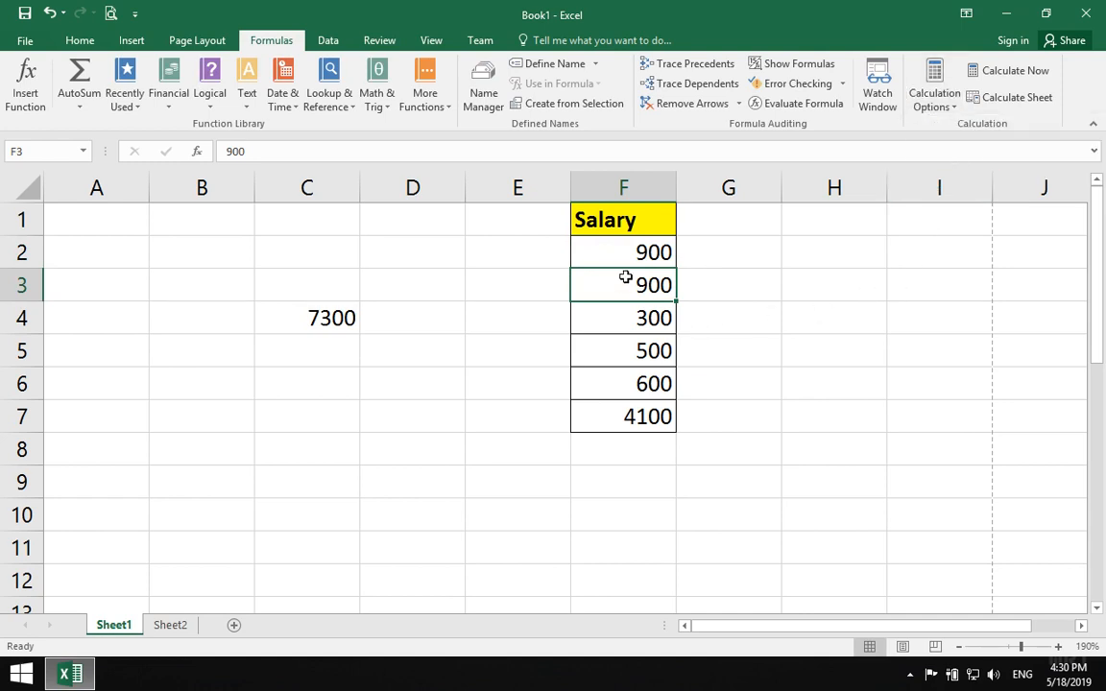
click(645, 254)
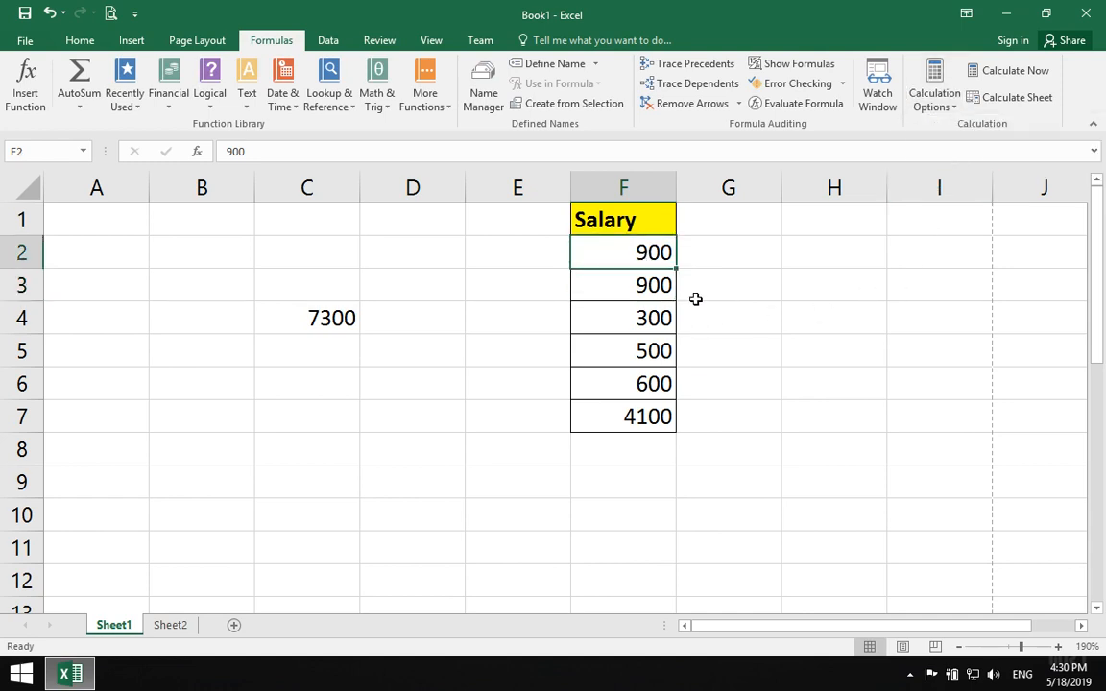
text(200)
key(Return)
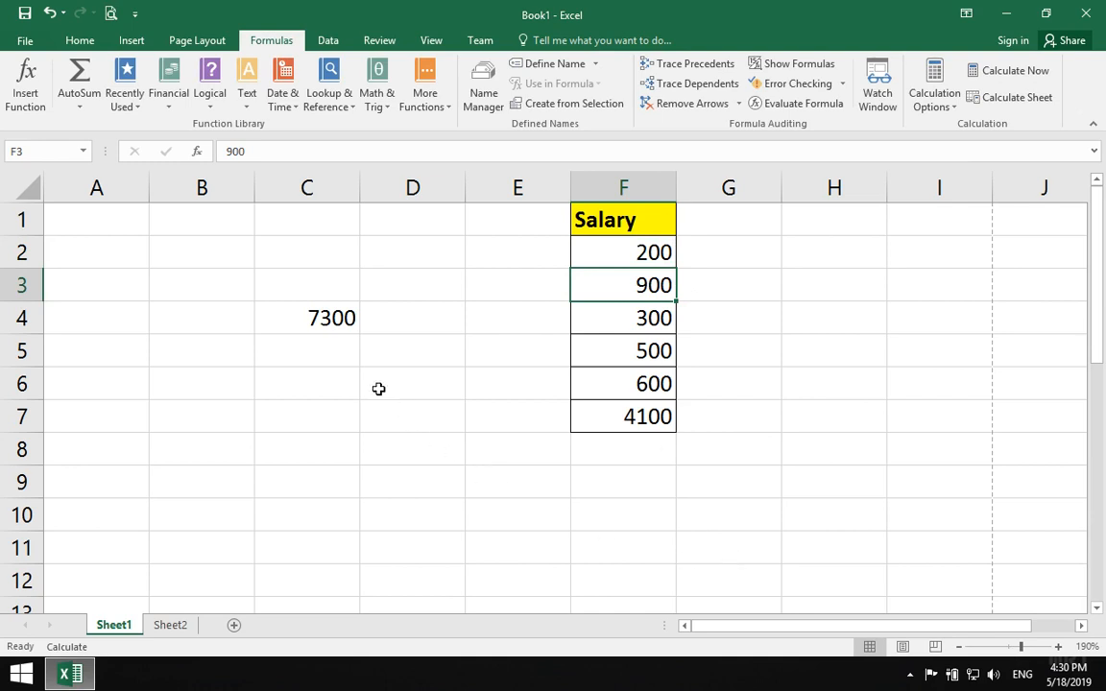
- Recalculate the workbook with Calculate Now to update the salary total in C4
click(306, 318)
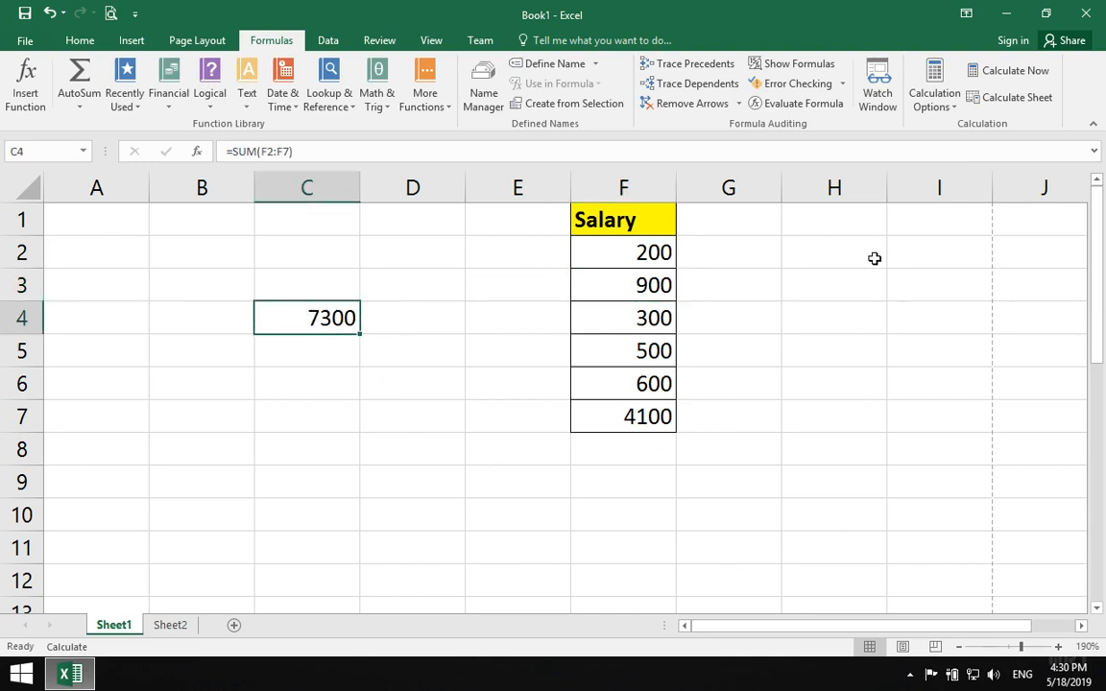
click(999, 77)
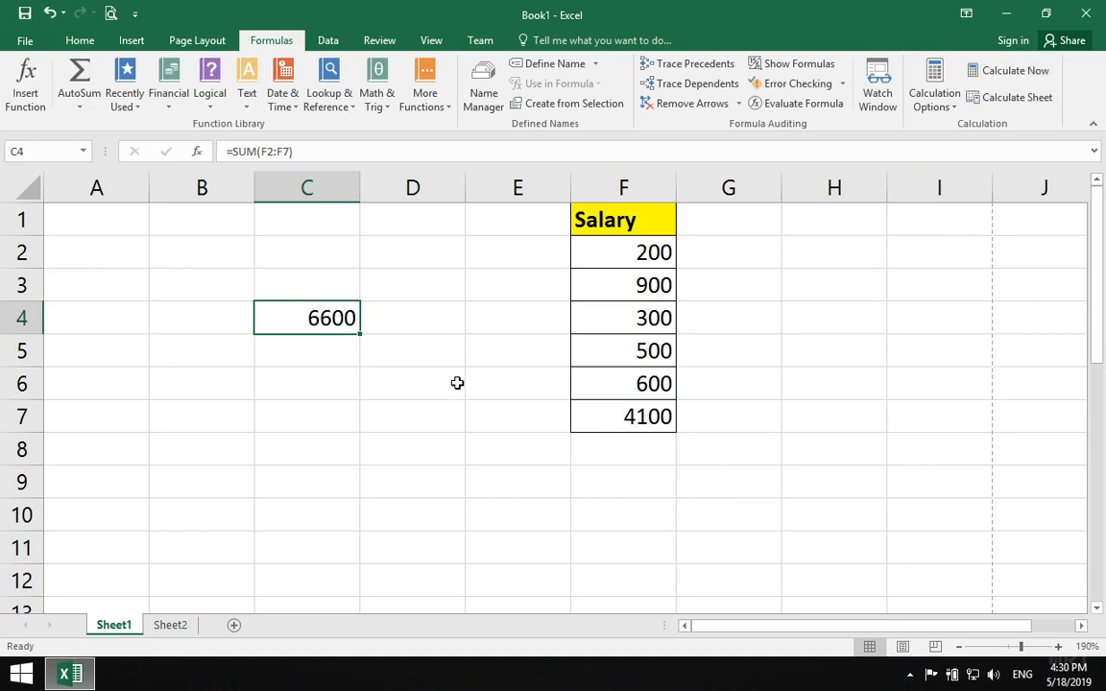
click(622, 357)
click(619, 376)
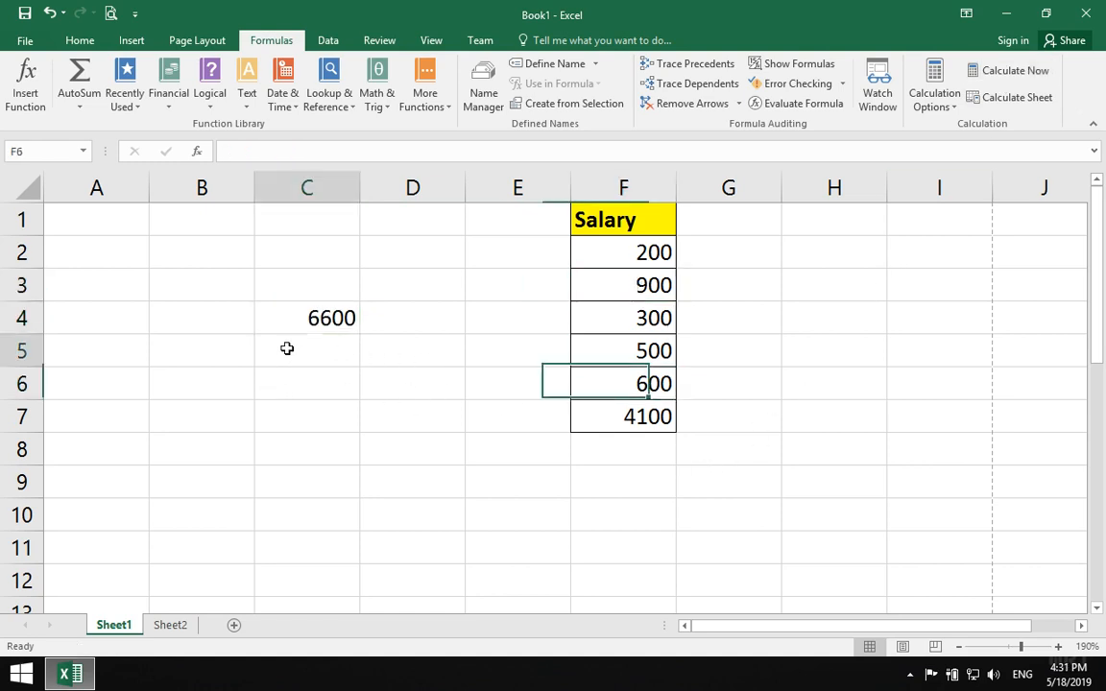
click(288, 348)
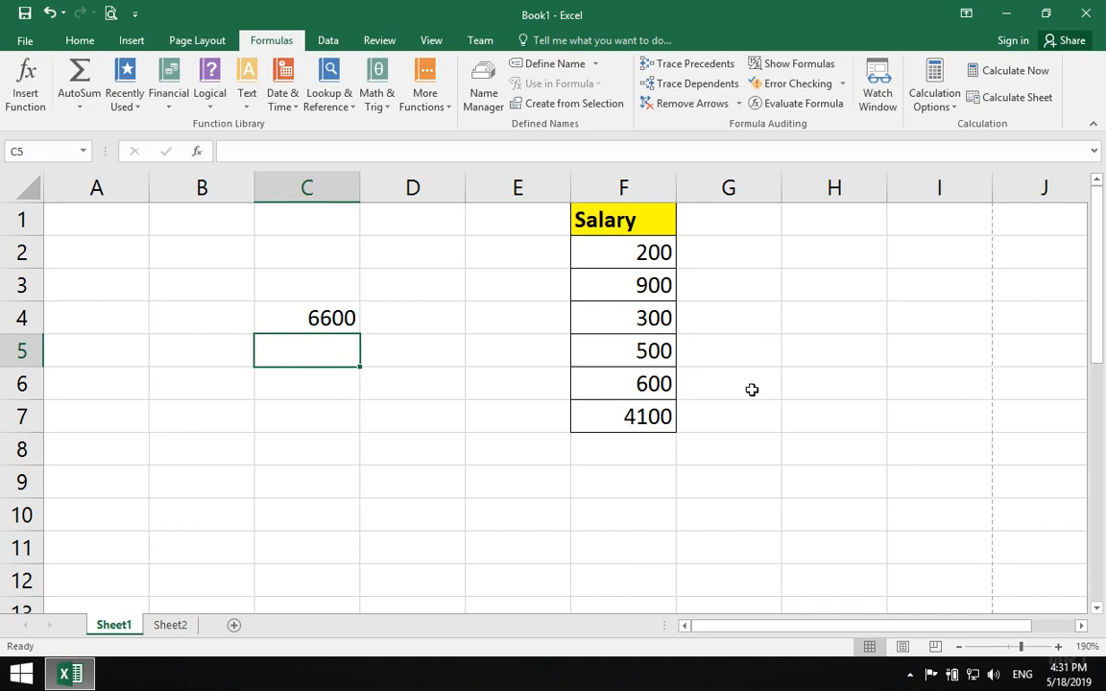
- Set the workbook's calculation option back to Automatic
click(948, 110)
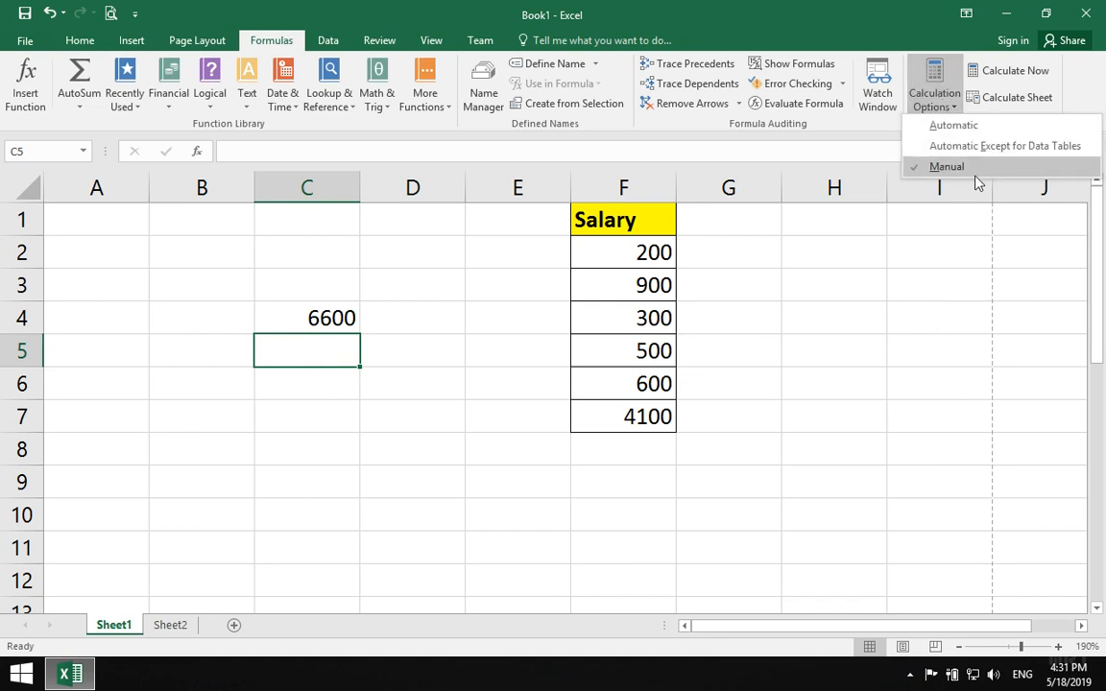
click(935, 120)
click(951, 112)
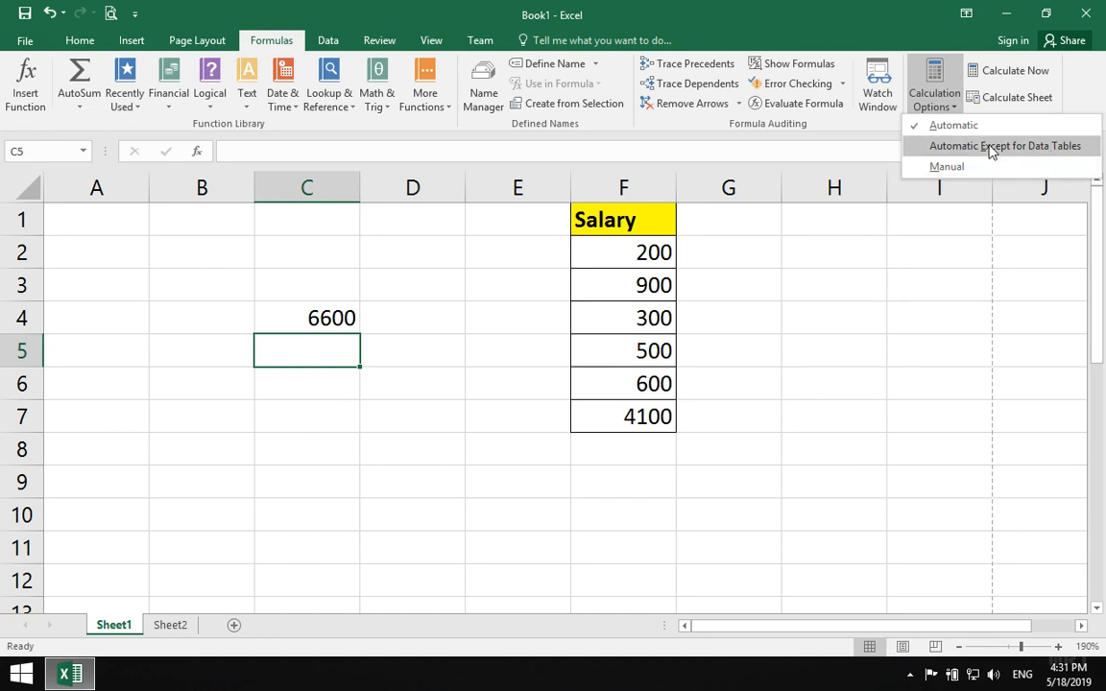
click(878, 262)
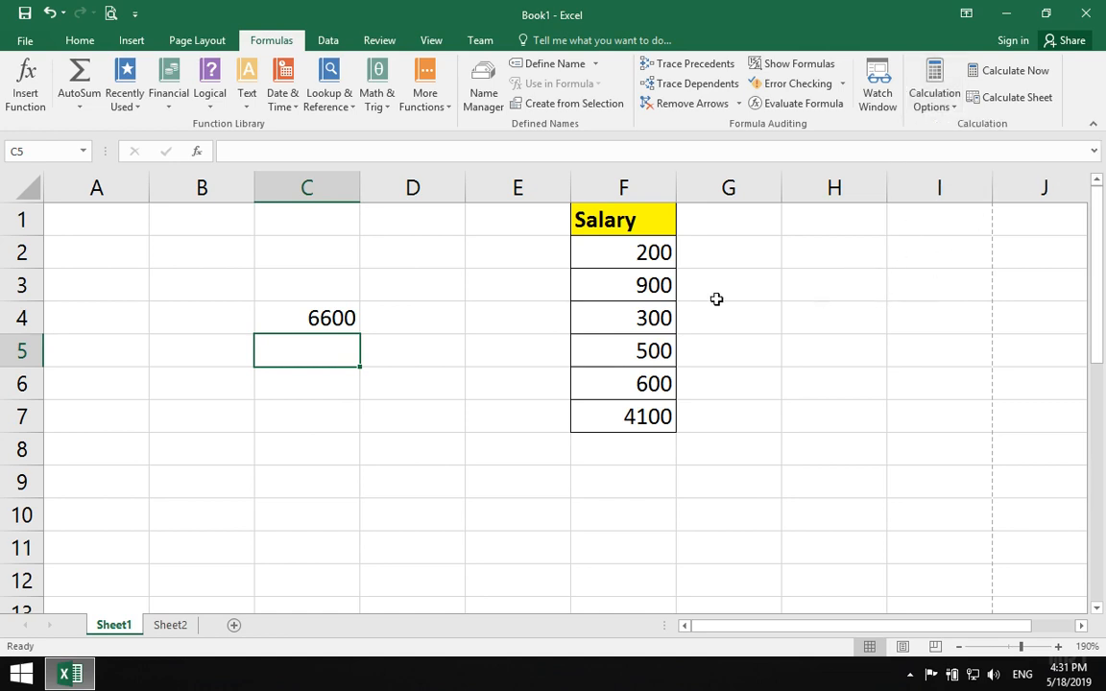
click(328, 43)
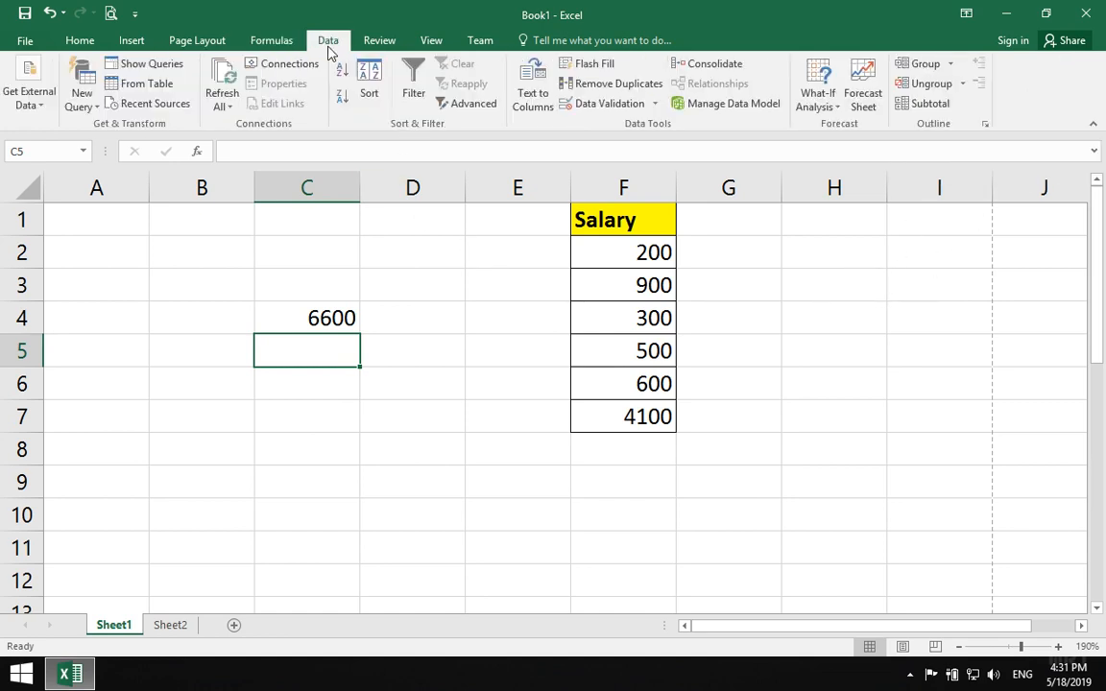
click(822, 107)
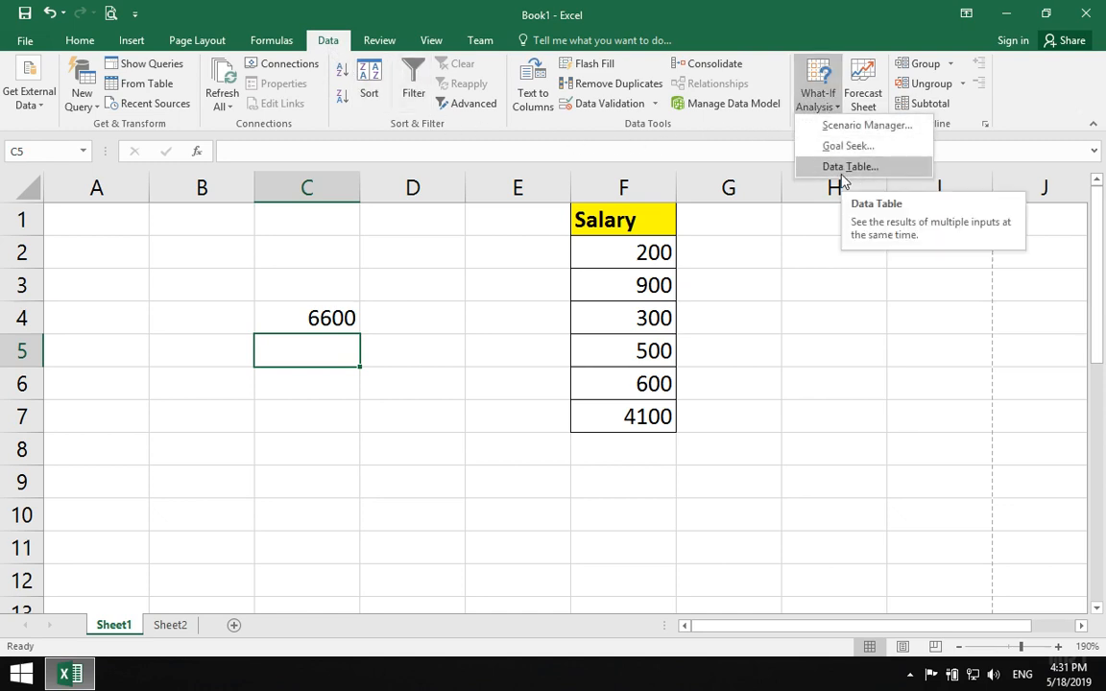
click(347, 415)
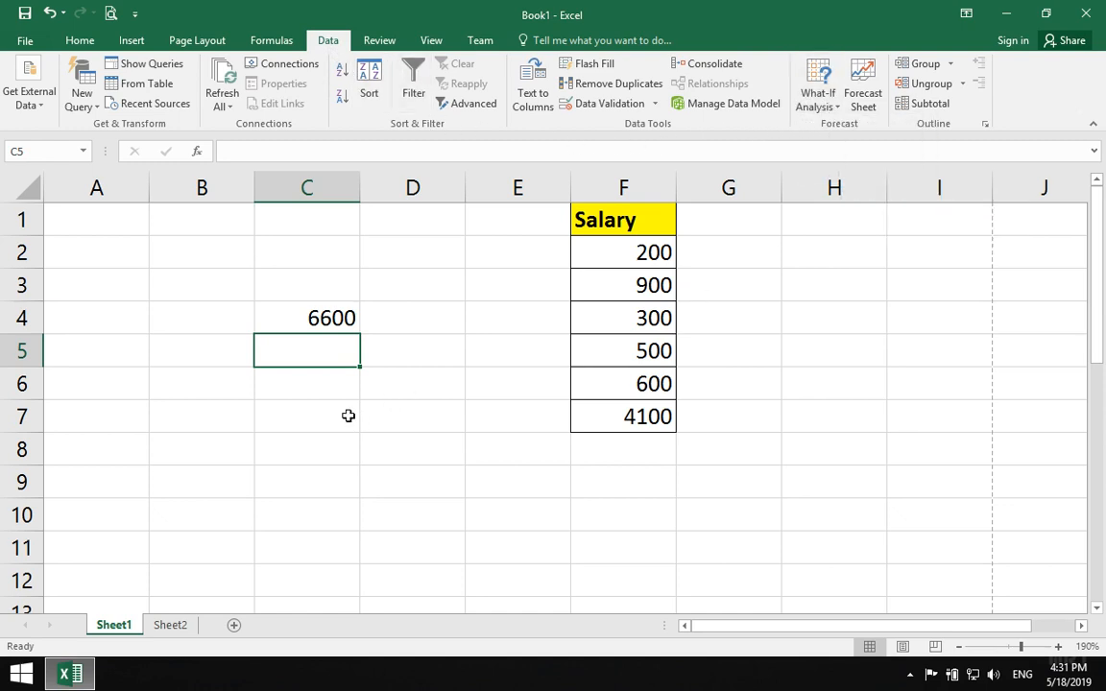
- Enter the numbers 1 to 5 down cells C58:C62 in an empty area of Sheet1
scroll(342, 415, down, 14)
scroll(341, 417, down, 4)
click(264, 309)
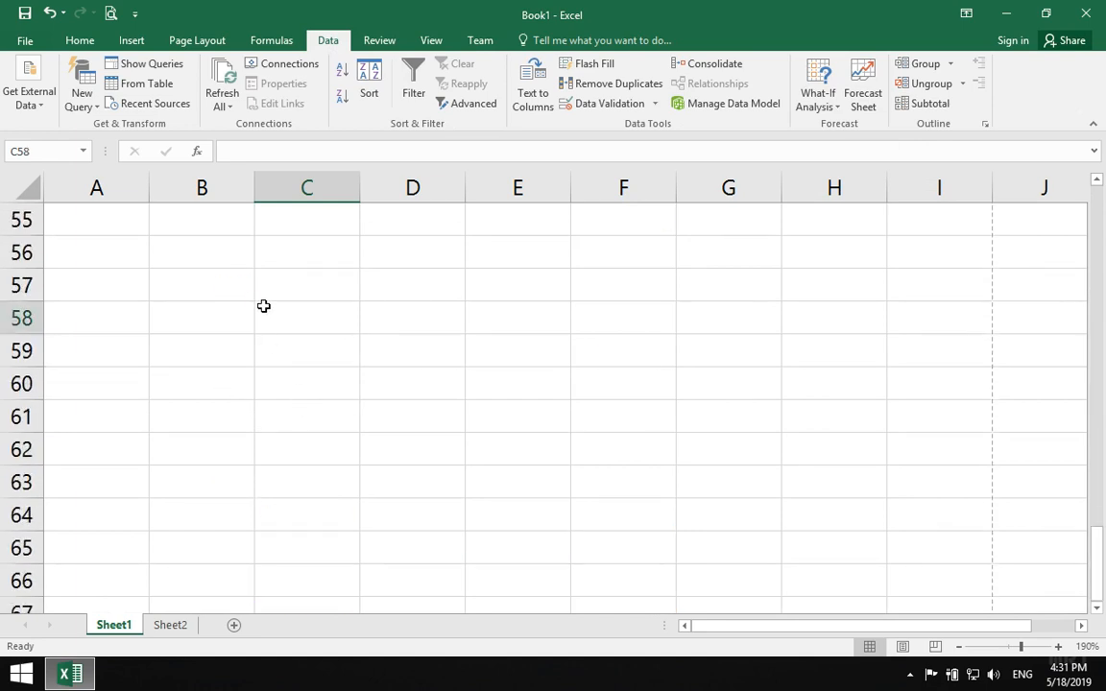
text(1)
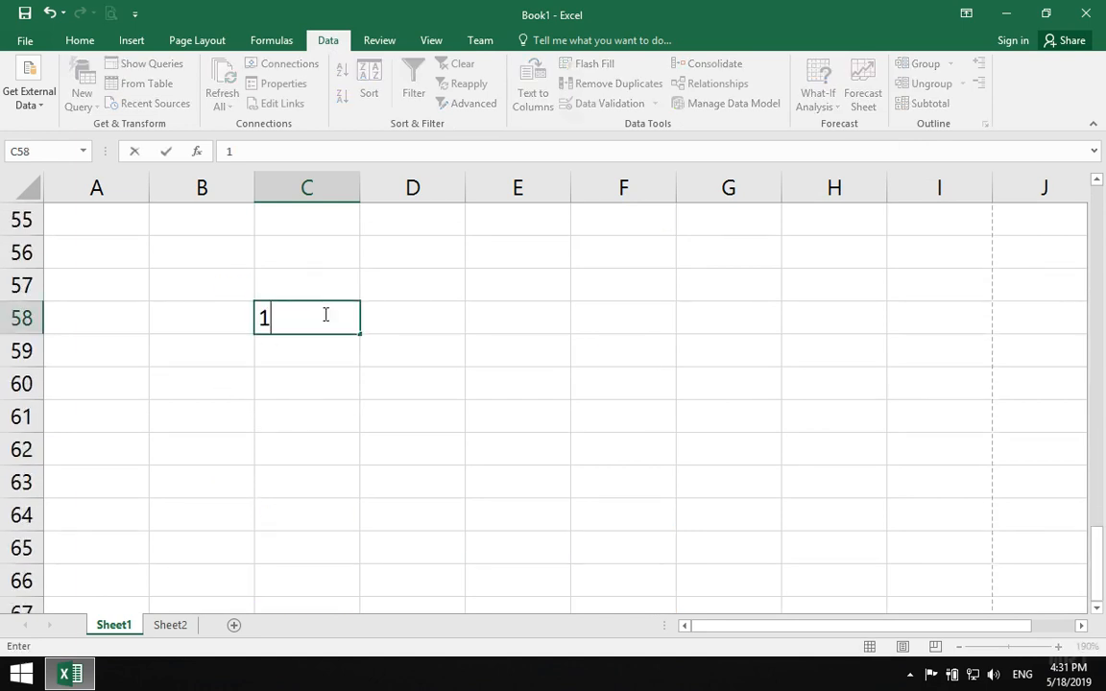
key(Return)
text(2)
key(Return)
text(3)
key(Return)
text(4)
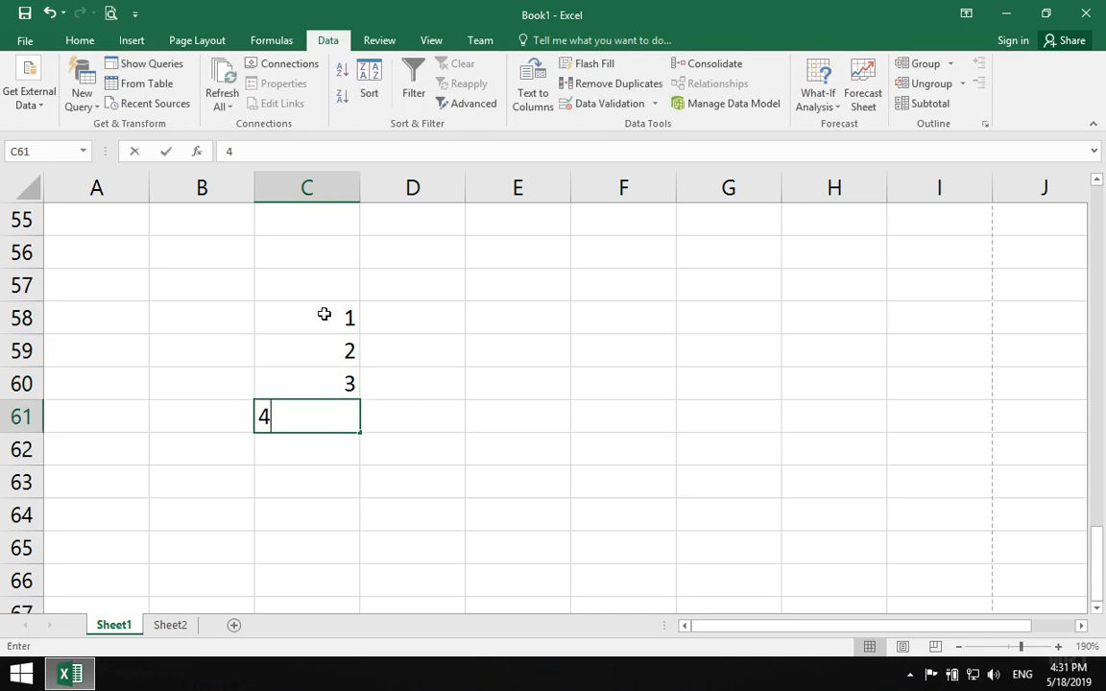
key(Return)
text(5)
key(Return)
text(6)
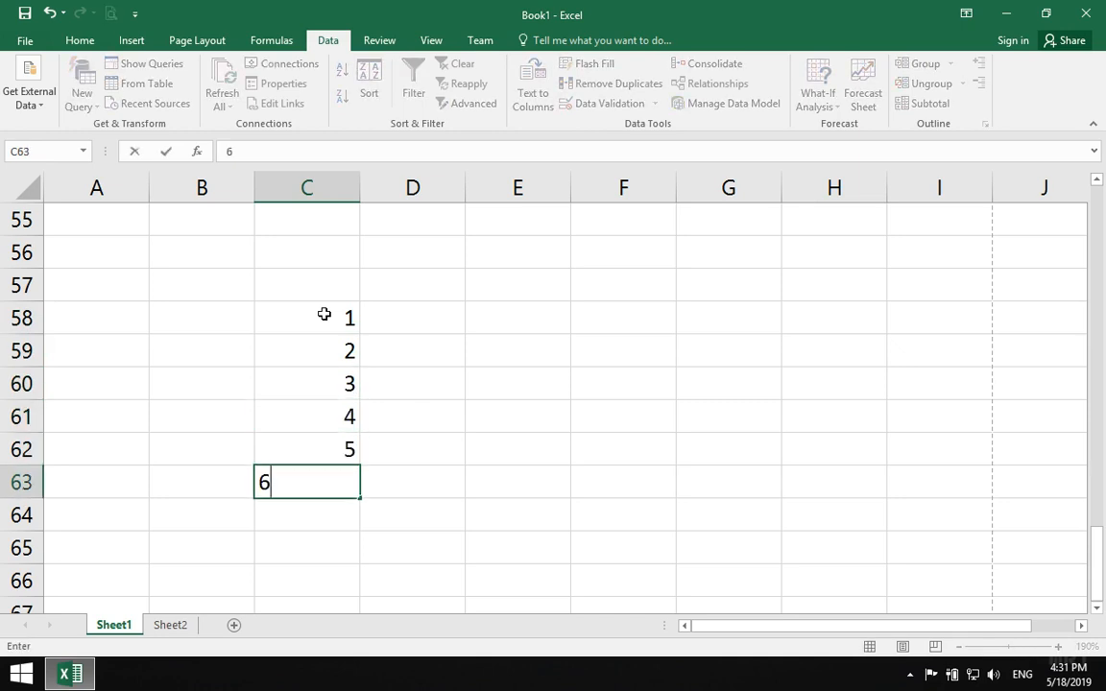
- Enter the numbers 2 to 5 across cells D57:G57 as the grid's heading row
key(Right)
key(Right)
key(Up)
key(Up)
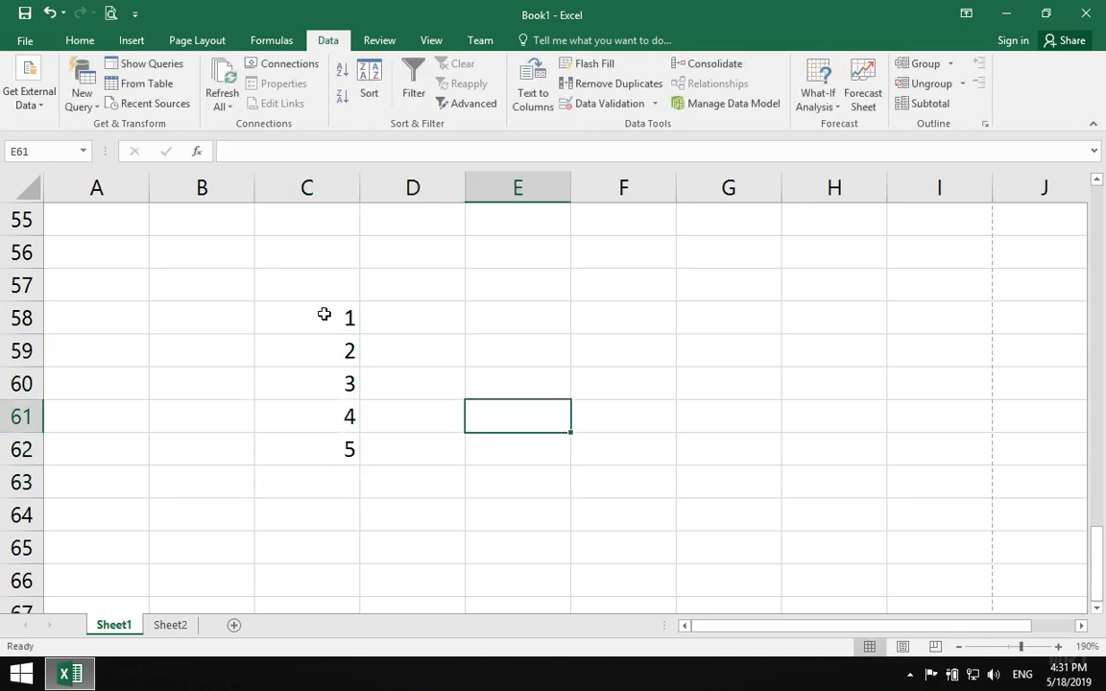
key(Up)
key(Up)
key(Up)
key(Left)
key(Up)
text(2)
key(Tab)
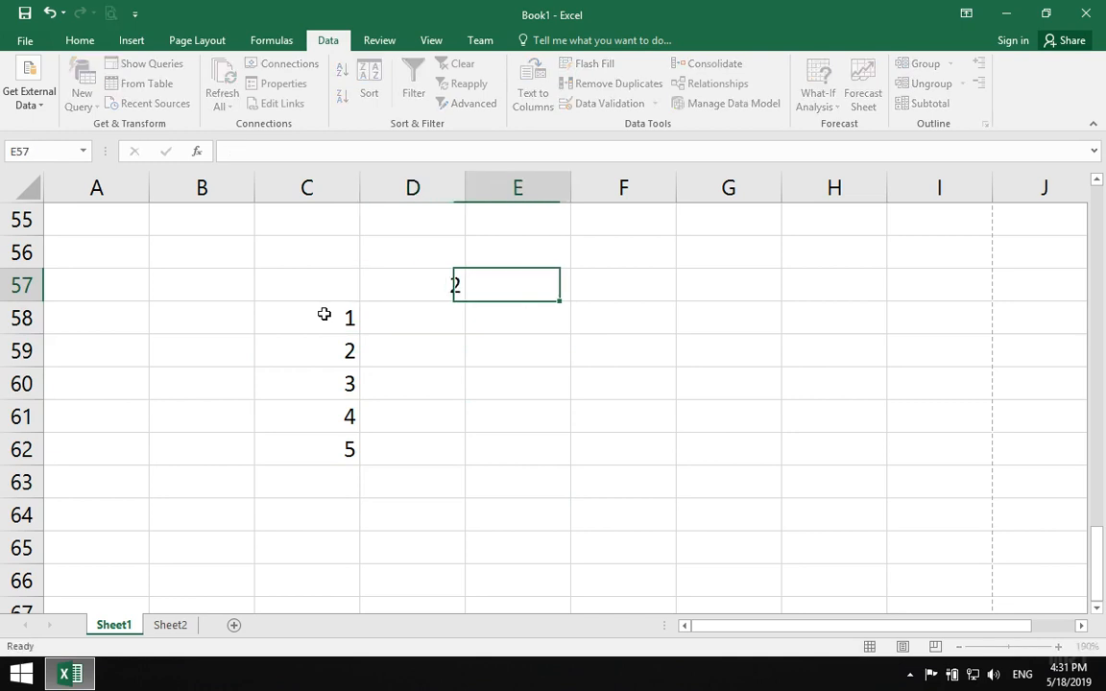
text(3)
key(Tab)
text(4)
key(Tab)
text(5	6)
key(Tab)
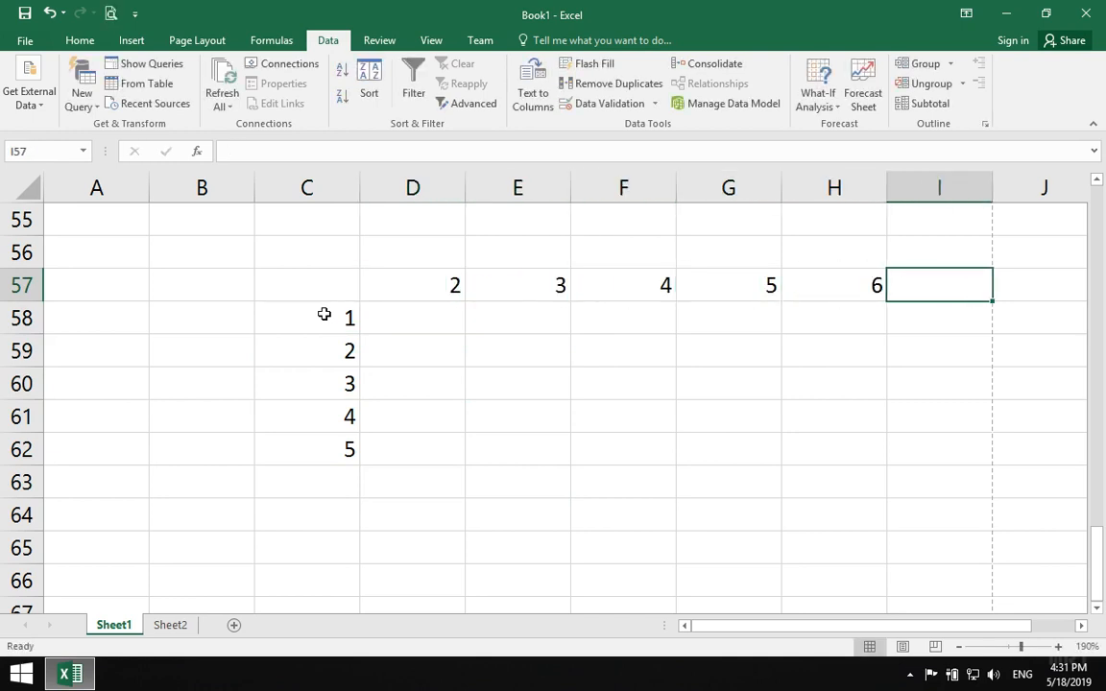
key(shift+Tab)
- Apply borders to all cells of the range C57:G62
drag(304, 288, 723, 449)
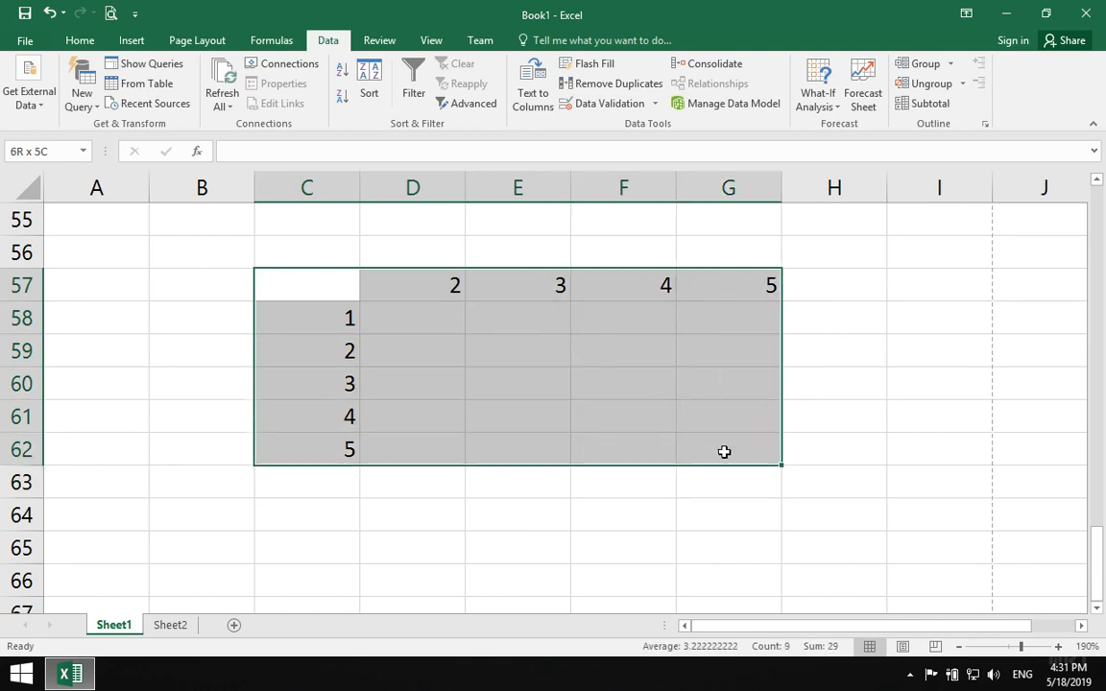
click(75, 42)
click(155, 96)
click(266, 356)
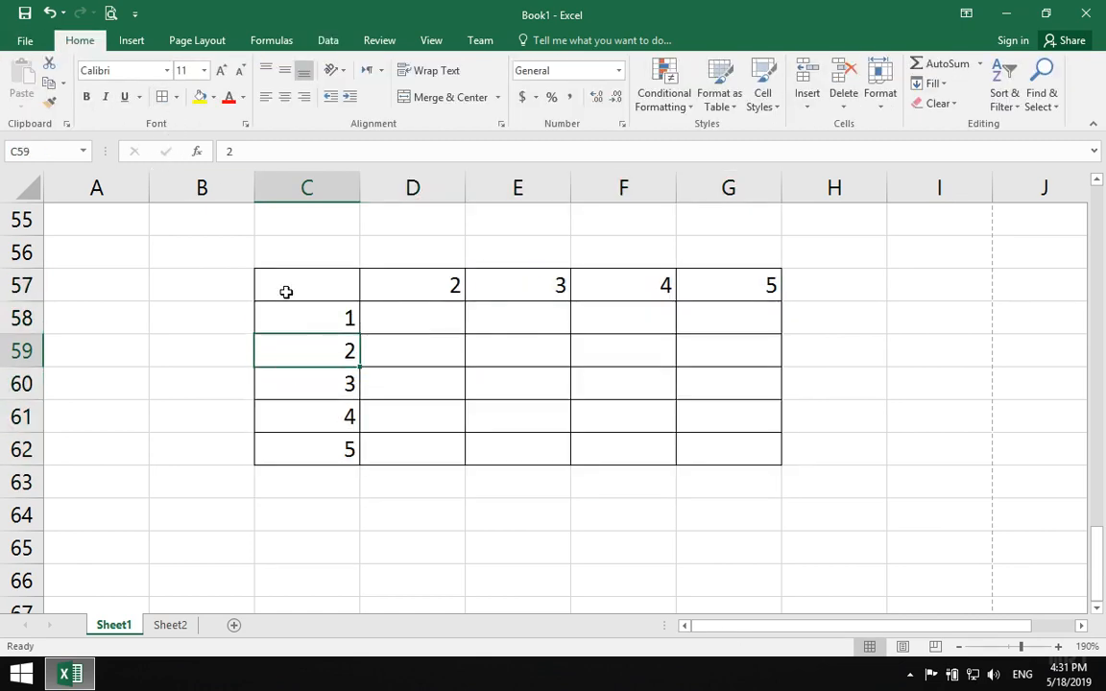
- Enter the formula =A57*B57 in the corner cell C57 of the grid
click(286, 291)
text(=)
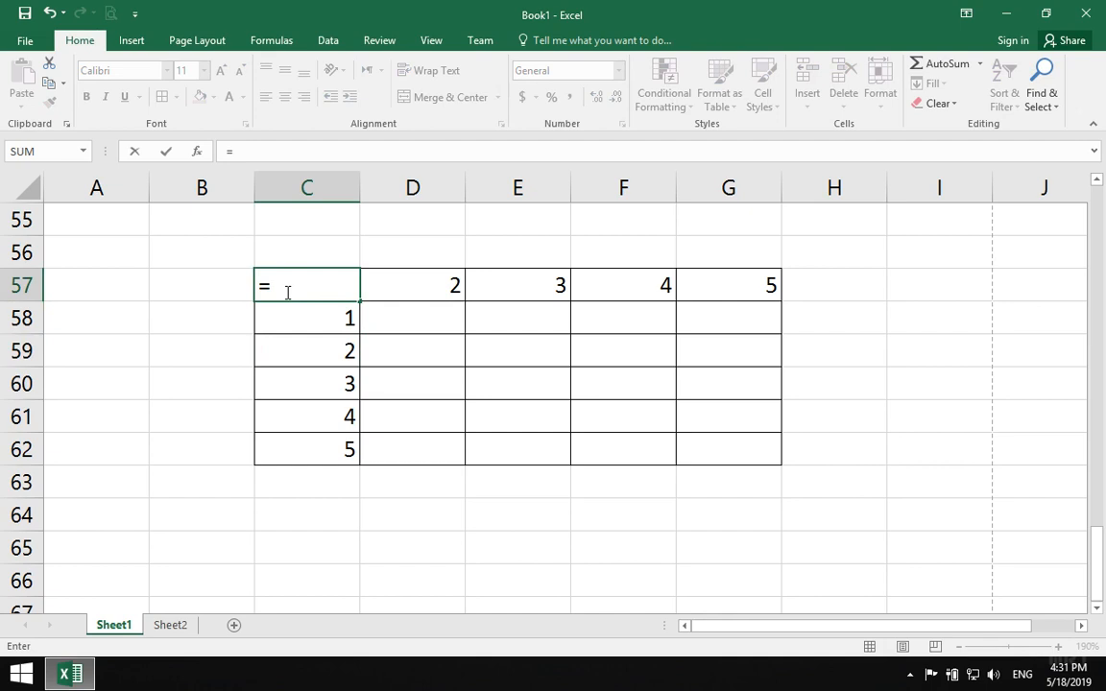
click(135, 286)
text(*)
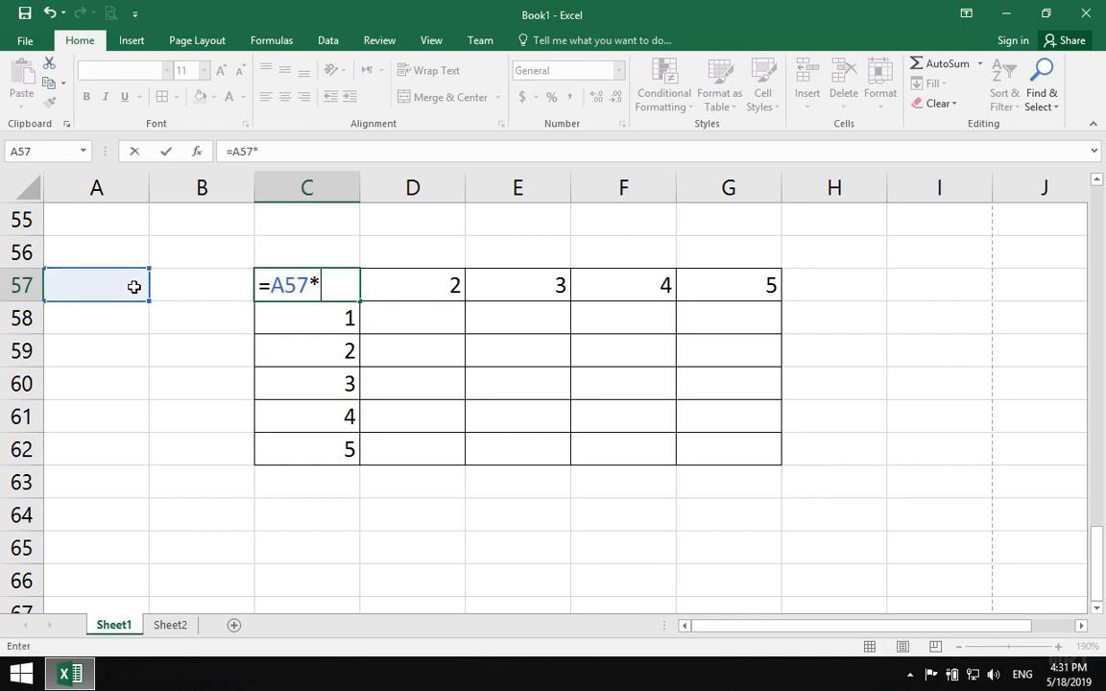
click(207, 285)
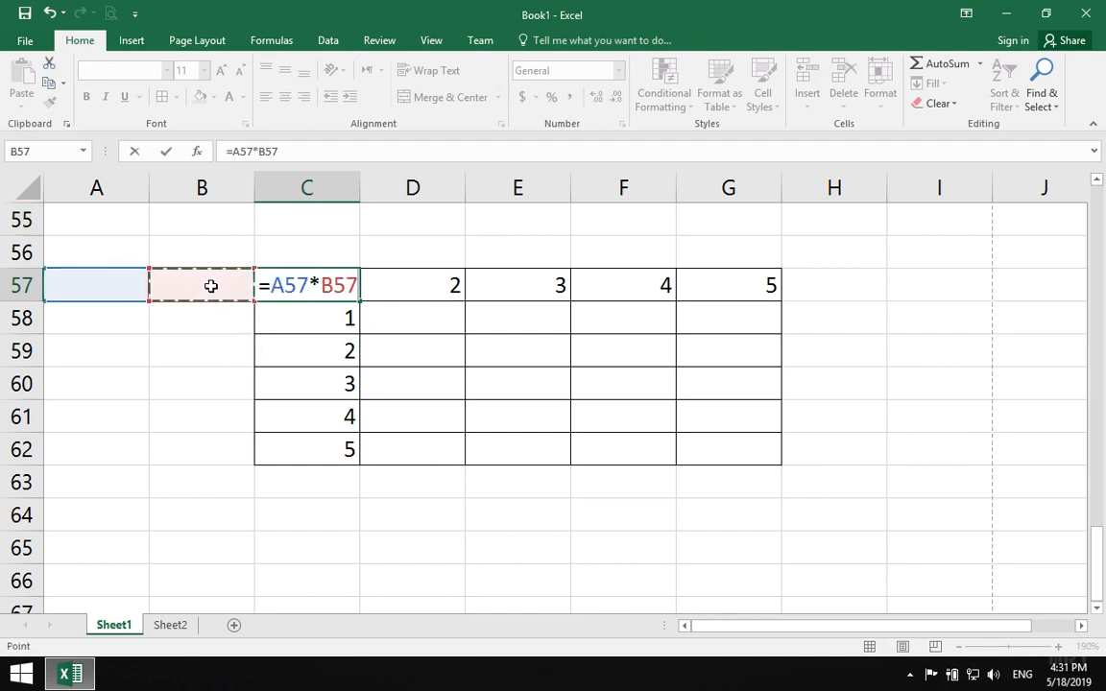
key(Return)
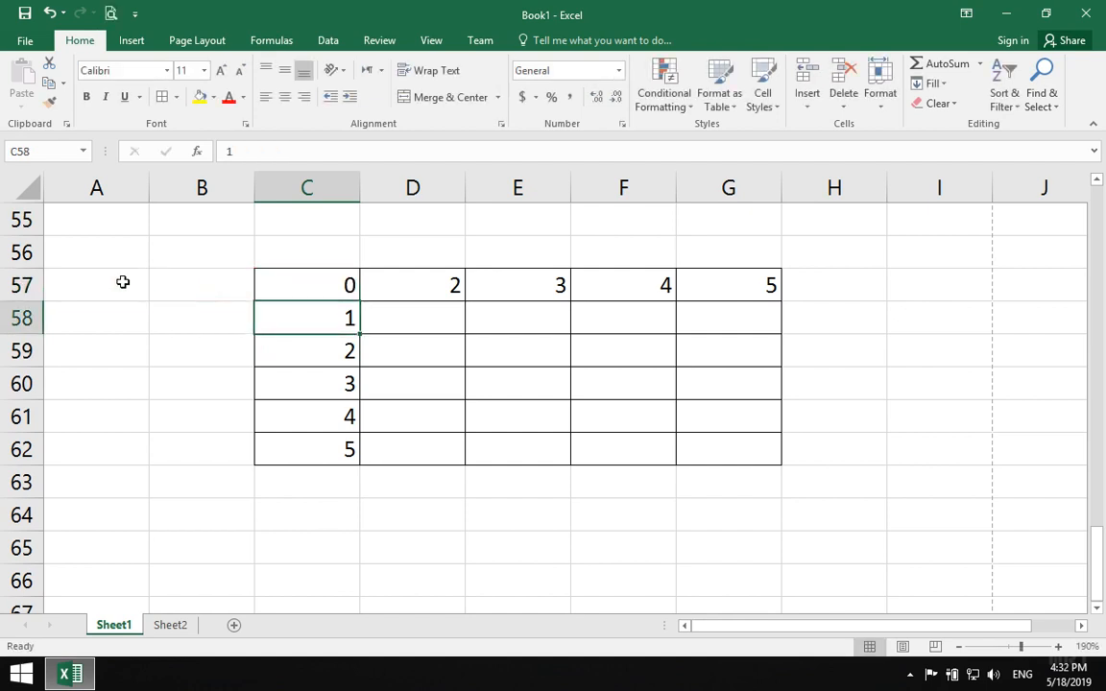
- Create a What-If data table on C57:G62 with A57 as row input cell and B57 as column input cell
drag(326, 288, 758, 451)
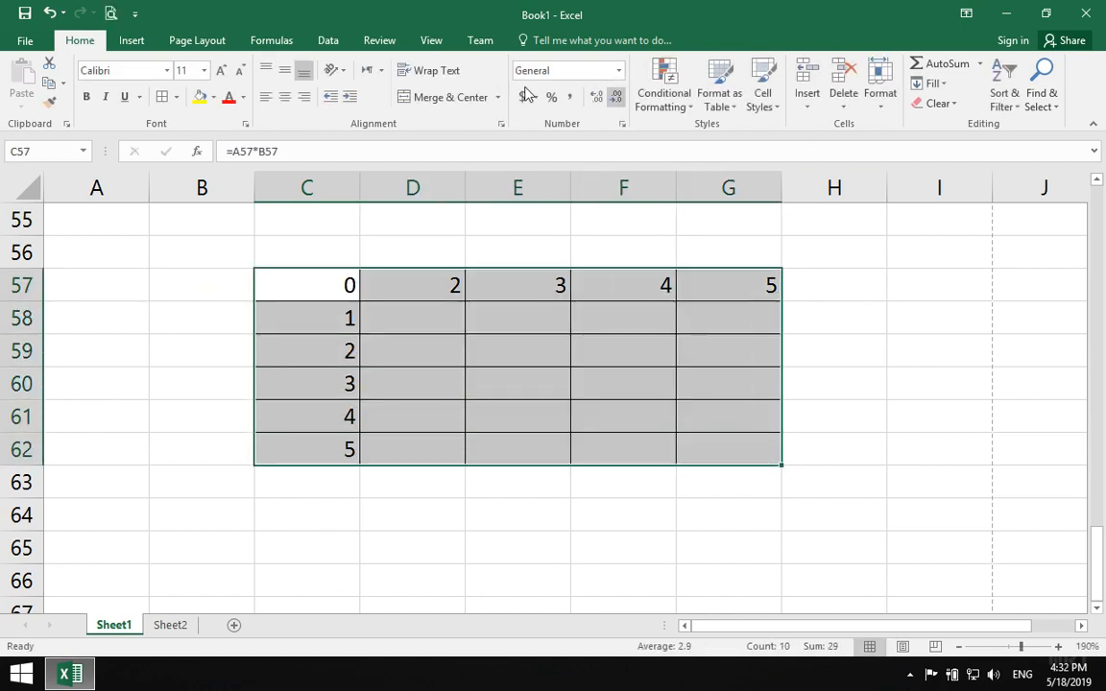
click(328, 40)
click(817, 98)
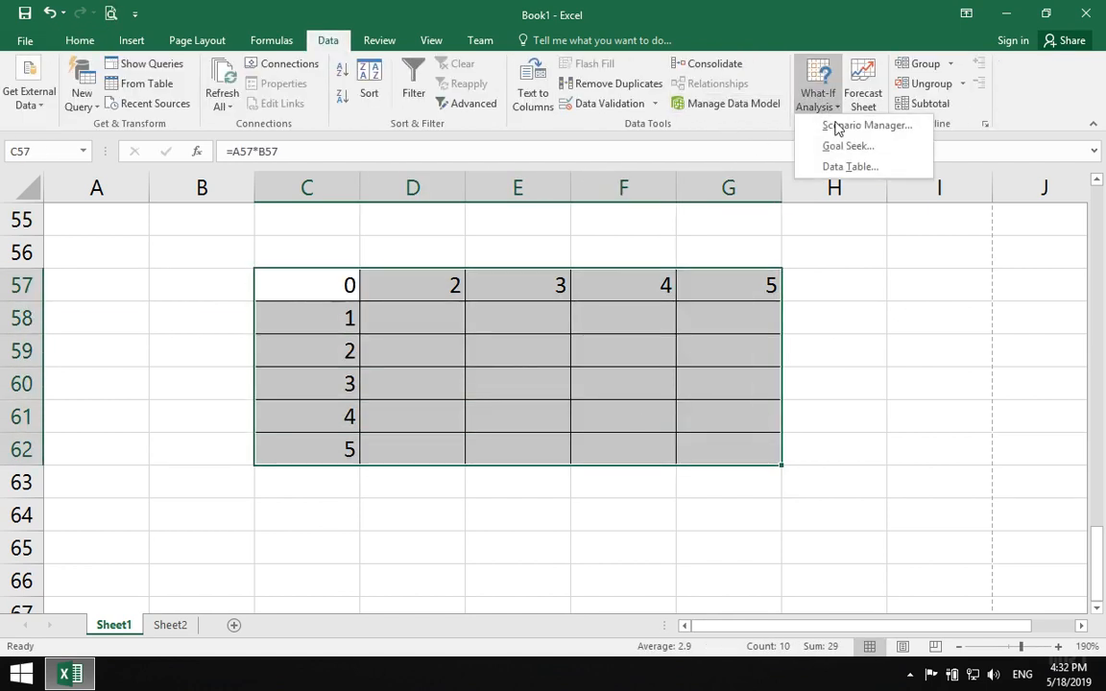
click(831, 166)
click(125, 289)
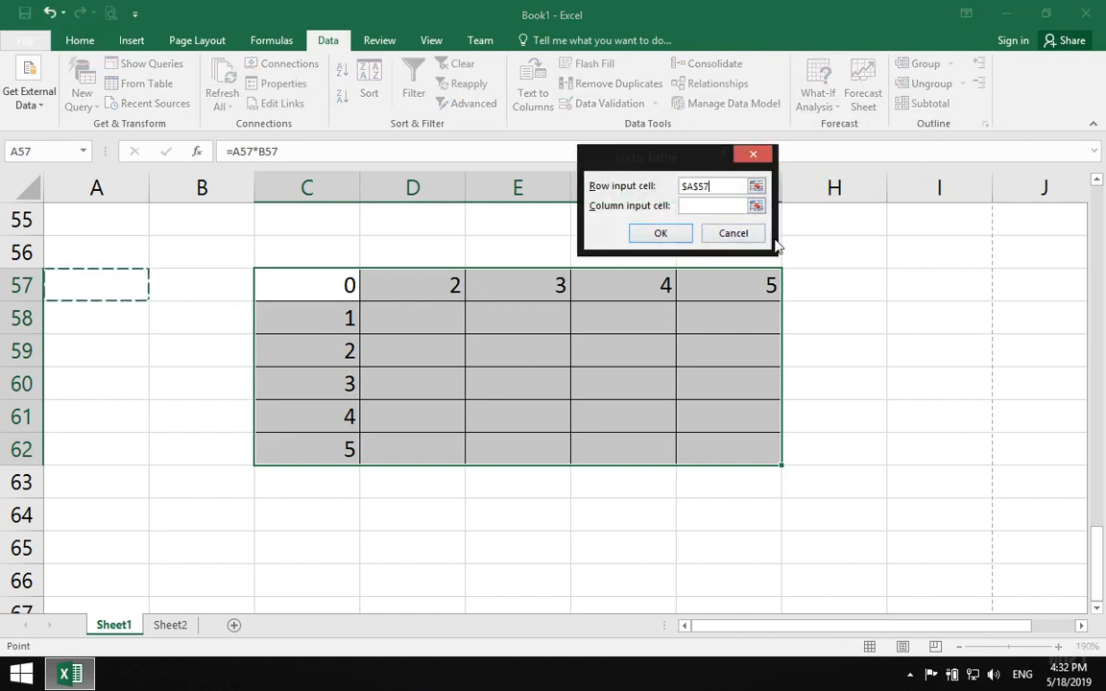
click(700, 206)
click(197, 286)
click(658, 234)
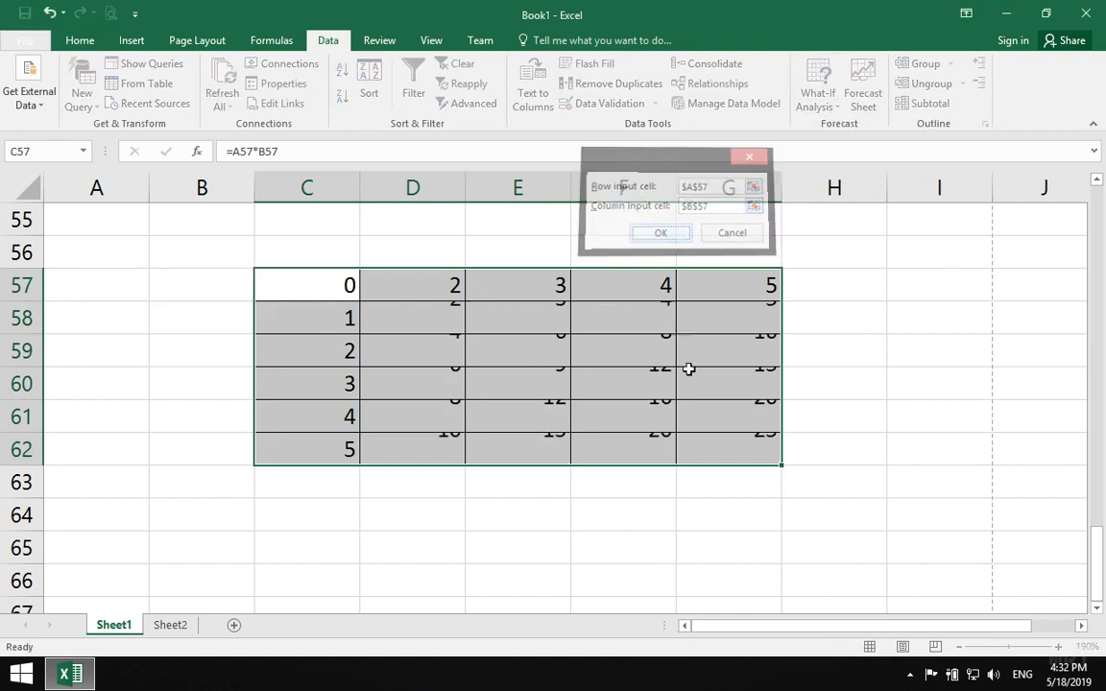
click(793, 477)
click(476, 568)
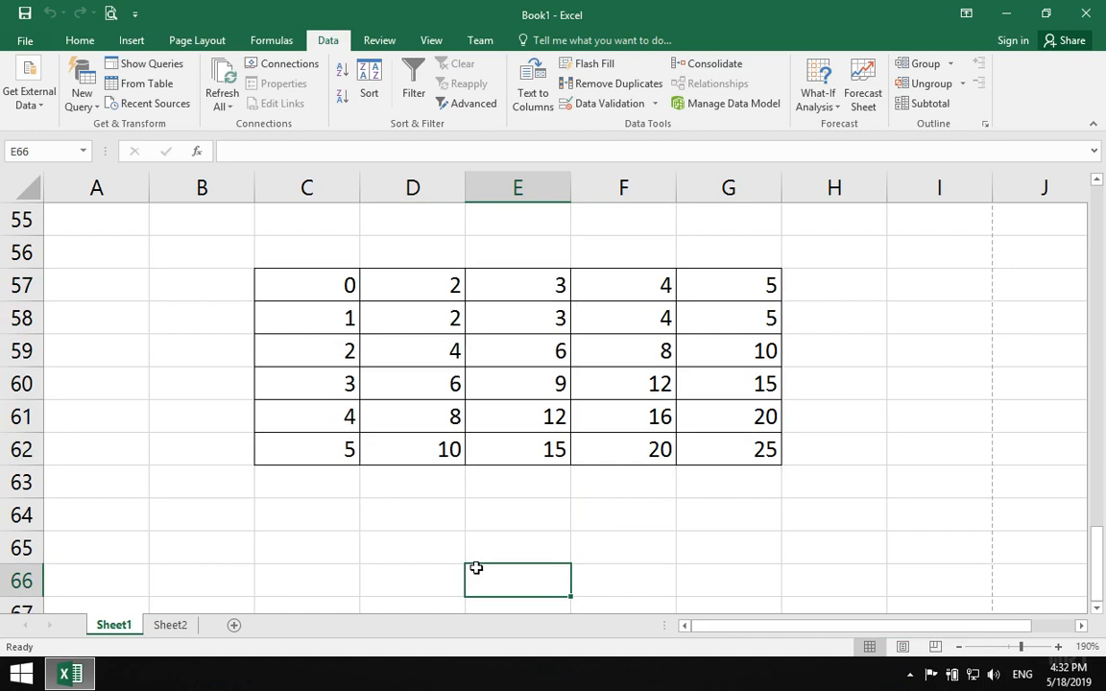
- Compare the data table results in column D with the row values in column C and the heading in D57
click(319, 319)
click(451, 289)
click(449, 317)
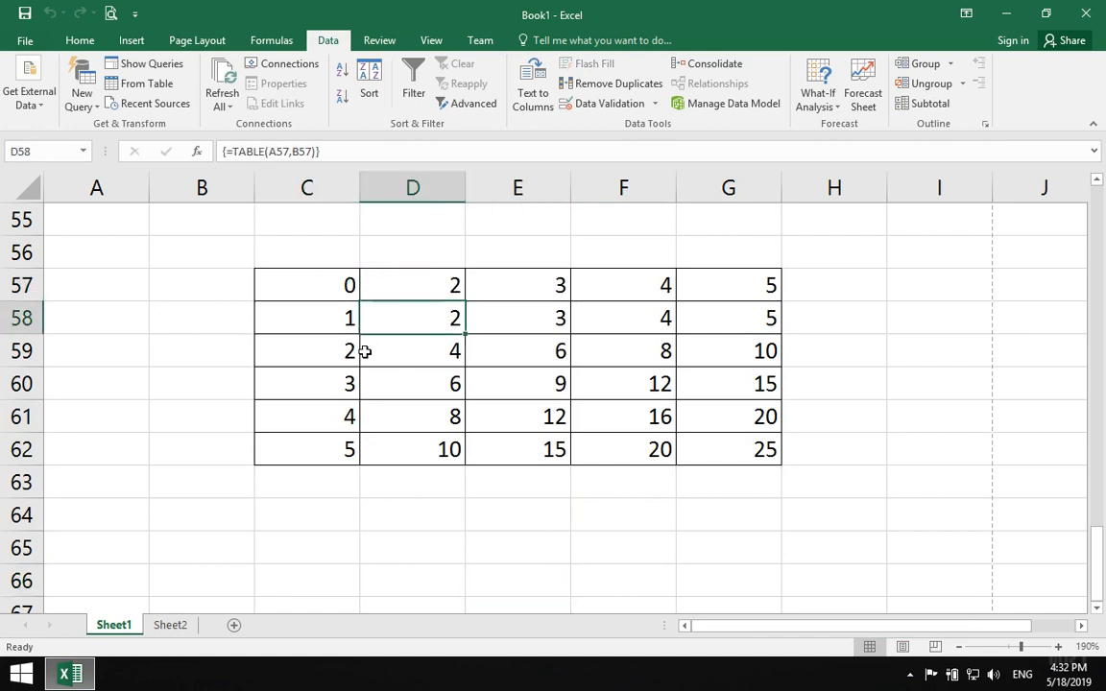
click(336, 353)
click(456, 288)
click(446, 349)
click(346, 385)
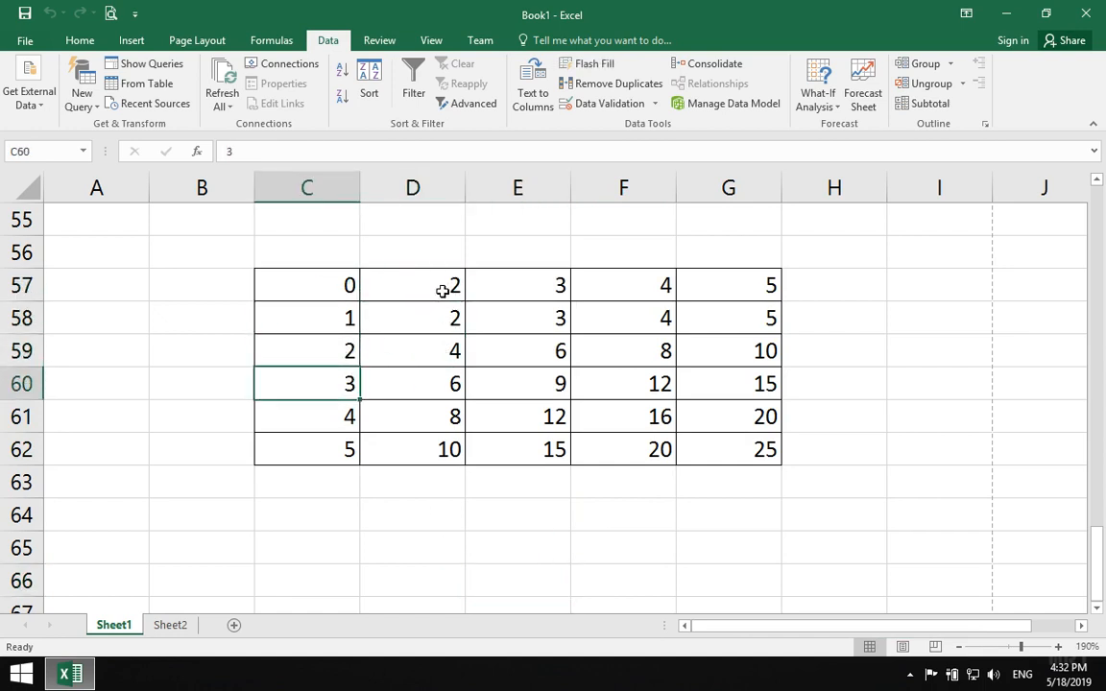
click(438, 288)
click(431, 391)
click(351, 416)
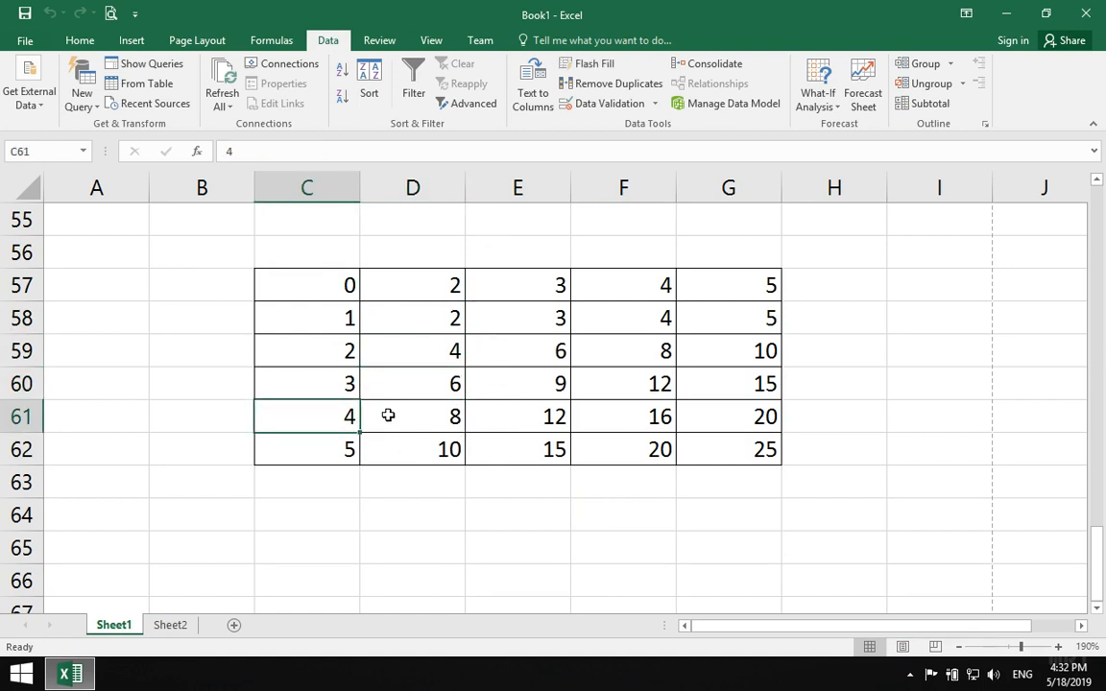
- Change C59 to 10 and finally to 8 to test automatic recalculation of the data table
click(341, 351)
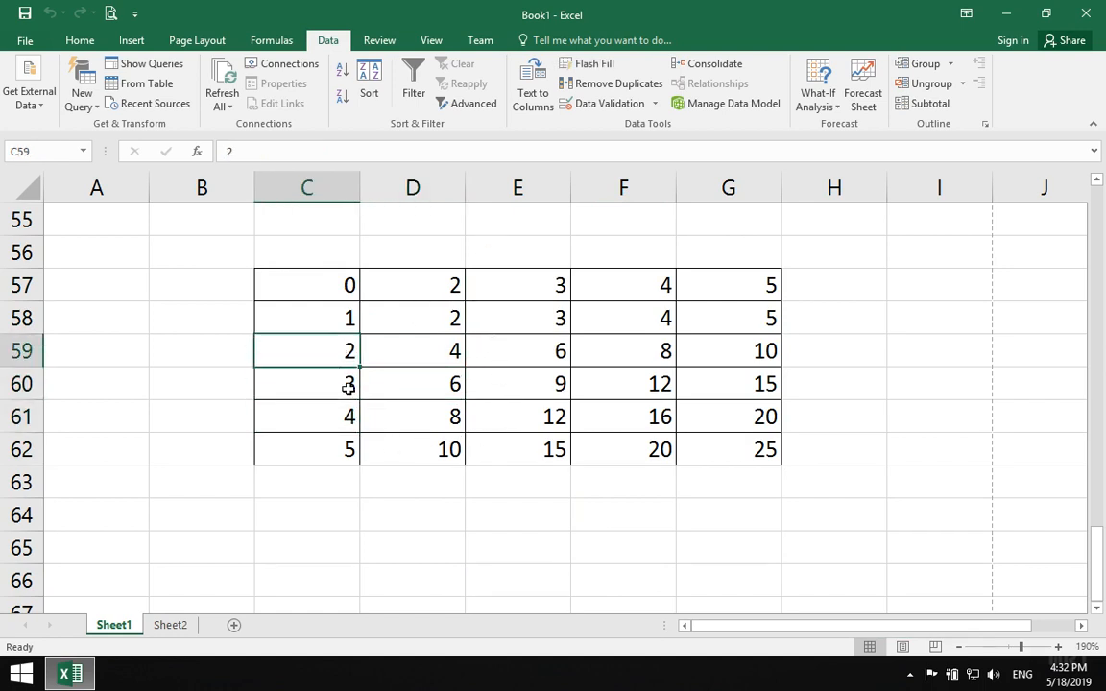
text(1)
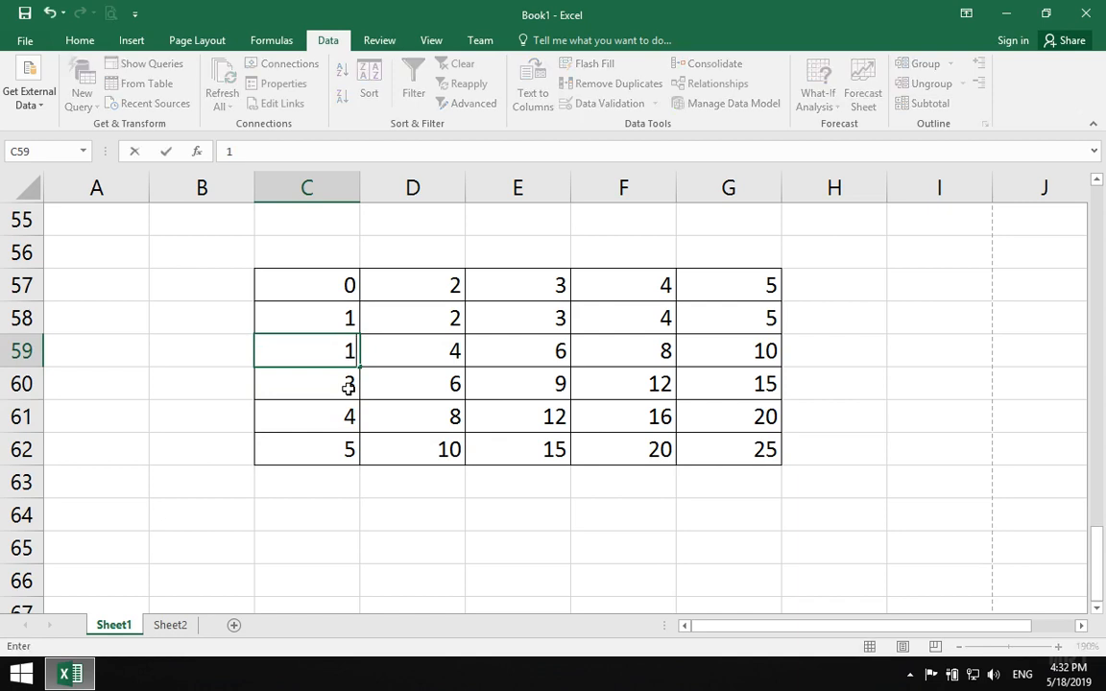
text(0)
key(Return)
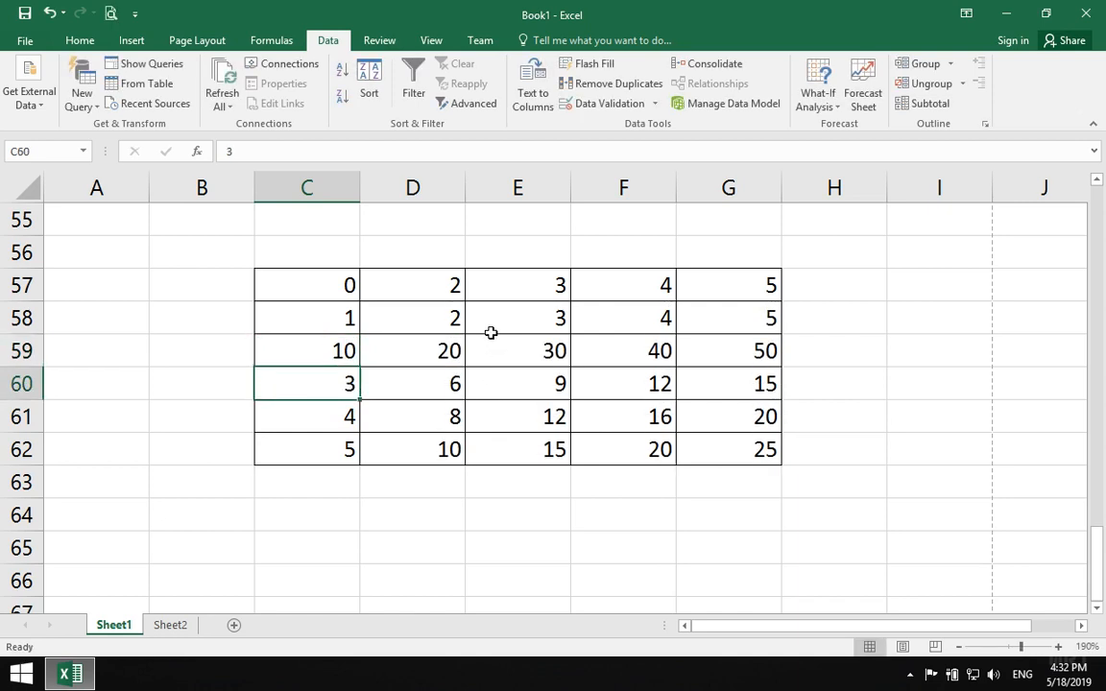
click(341, 350)
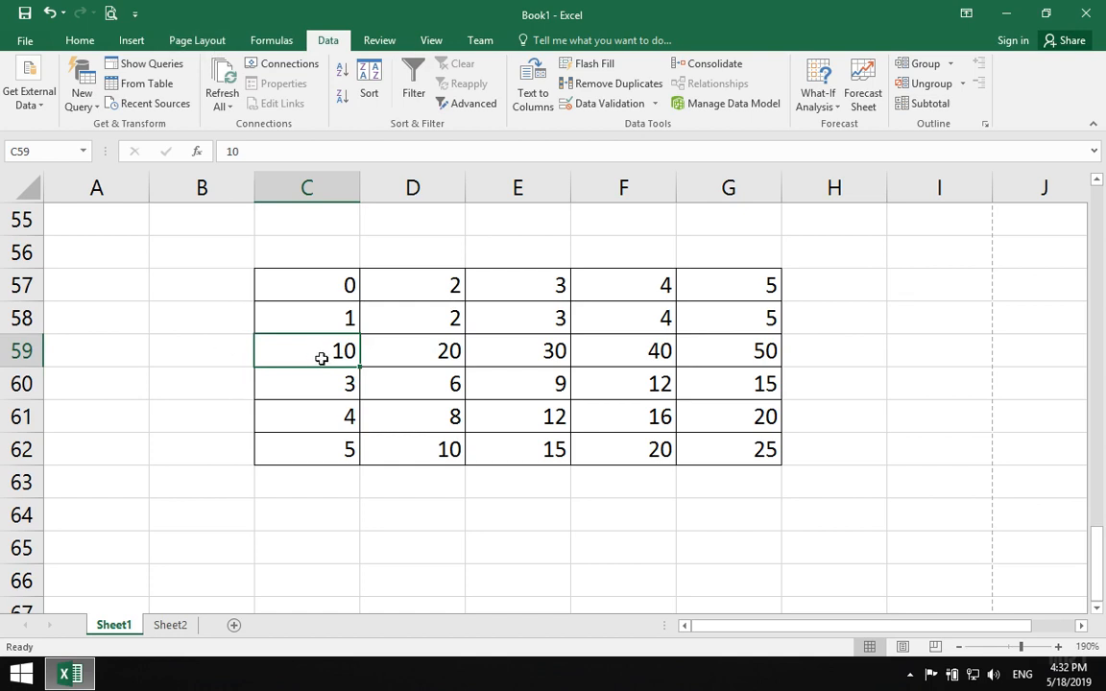
text(8)
key(Return)
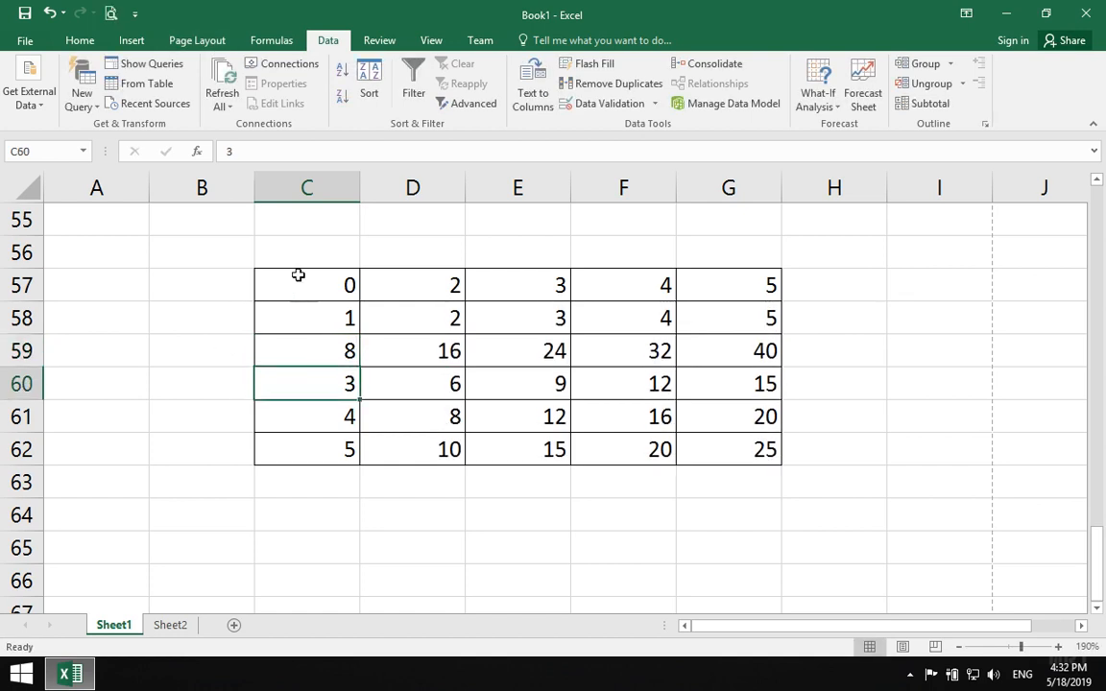
- Set the calculation option to Automatic Except for Data Tables and change the value in C60 to 10
click(274, 40)
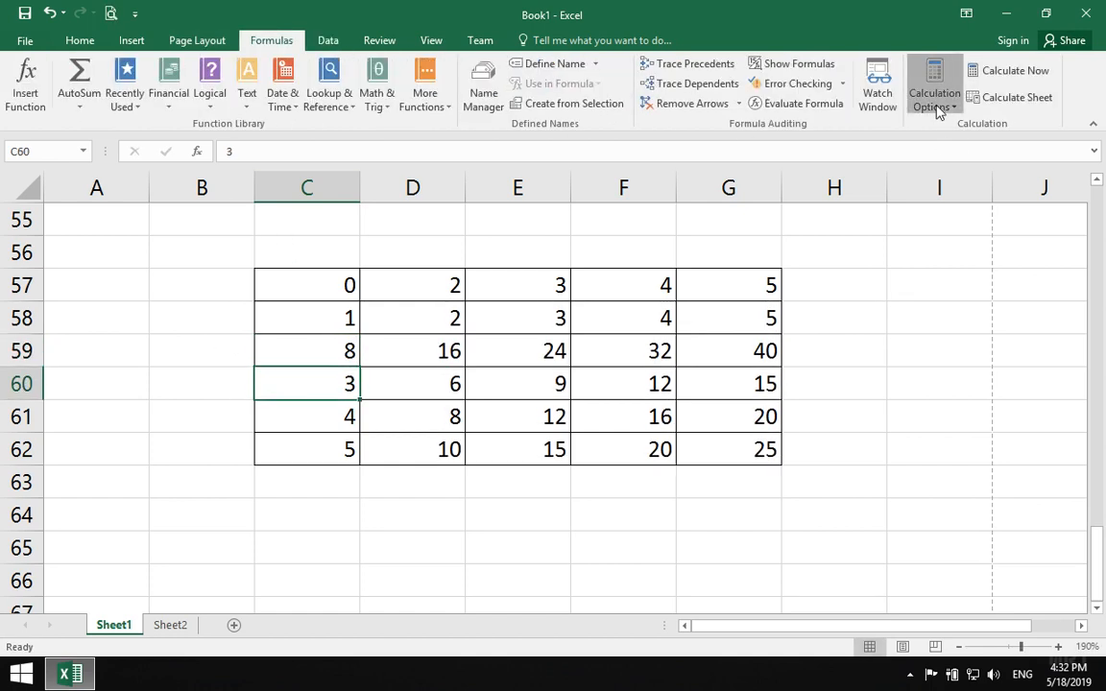
click(937, 101)
click(971, 146)
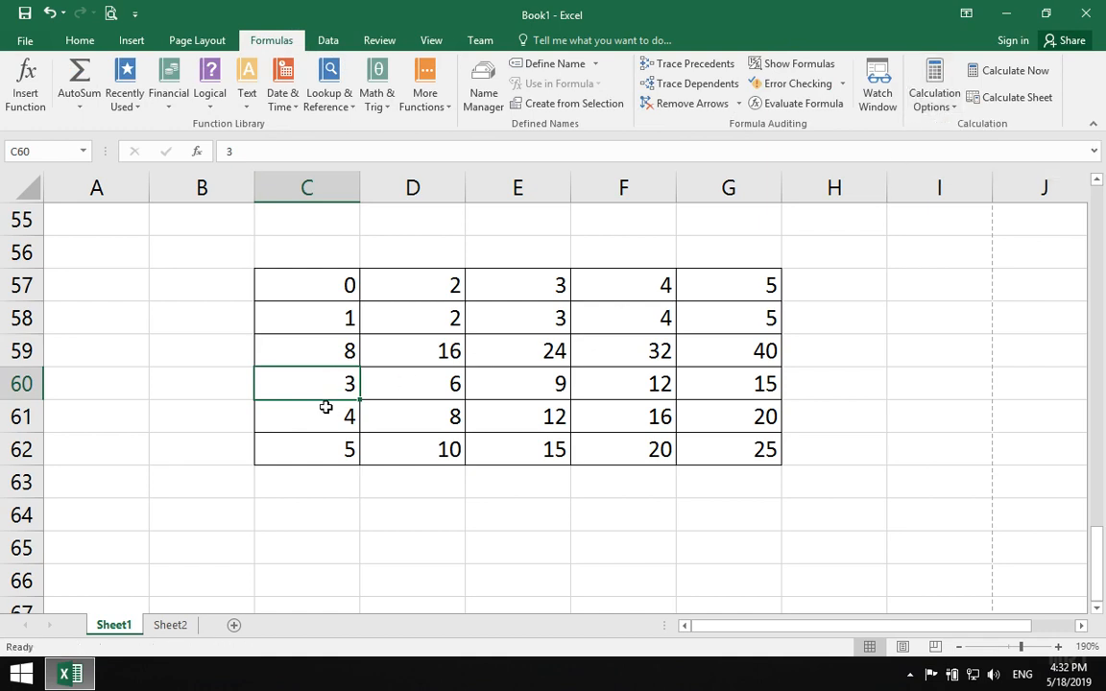
text(10)
key(Return)
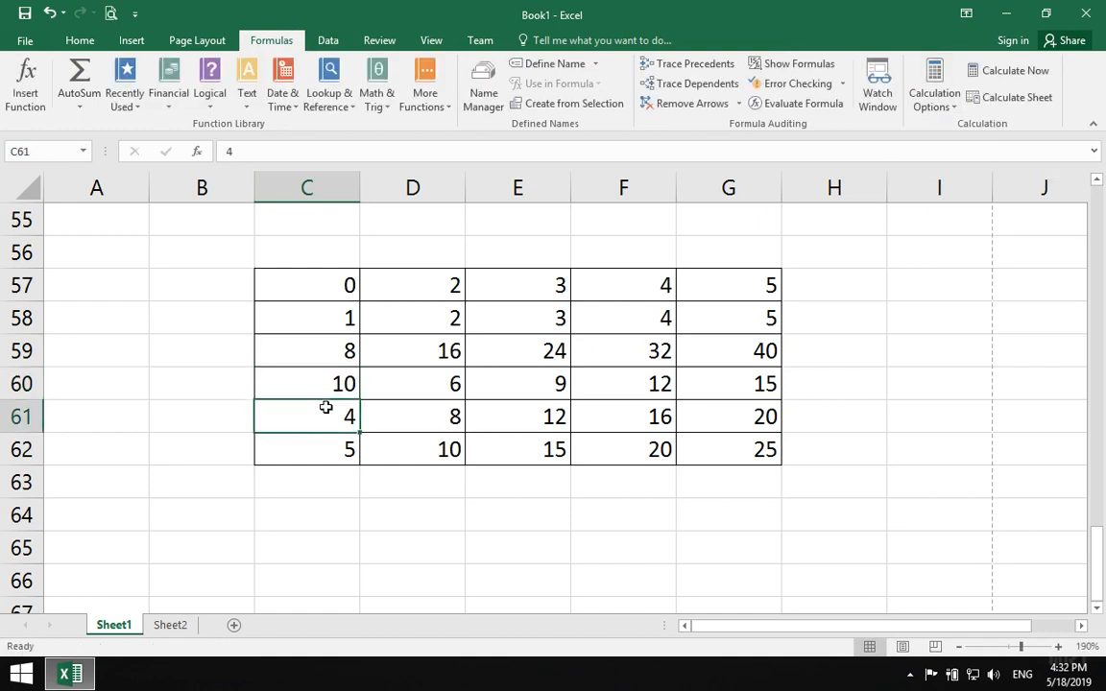
- Recalculate the workbook manually with Calculate Now and check the data table results in D60:G60
click(997, 75)
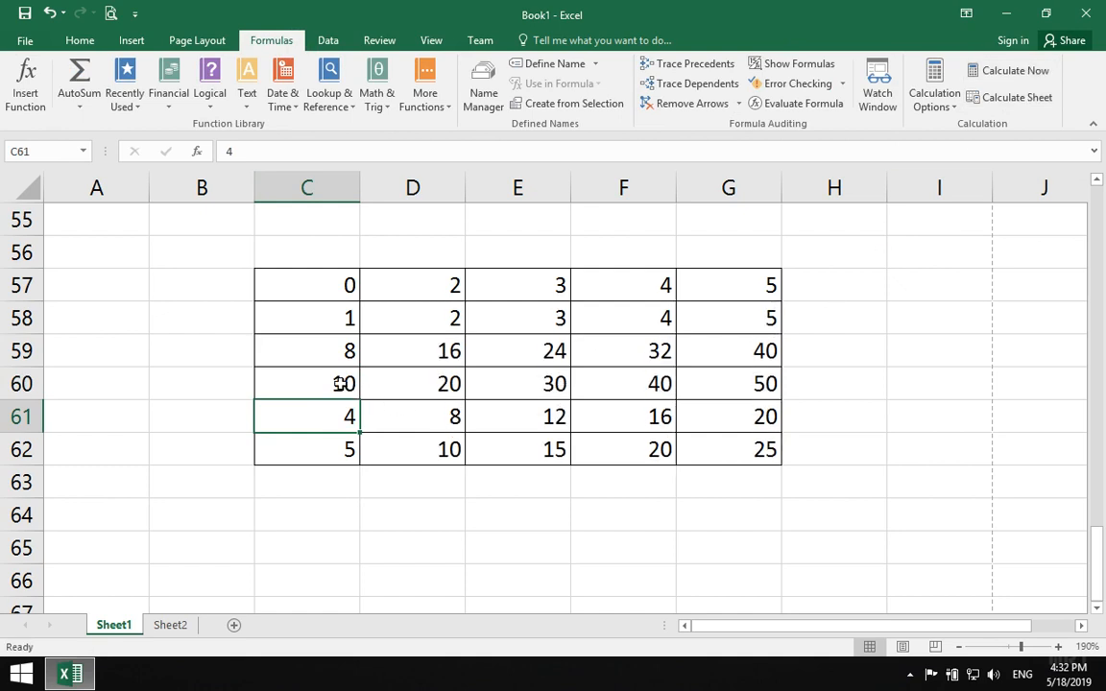
drag(423, 384, 741, 382)
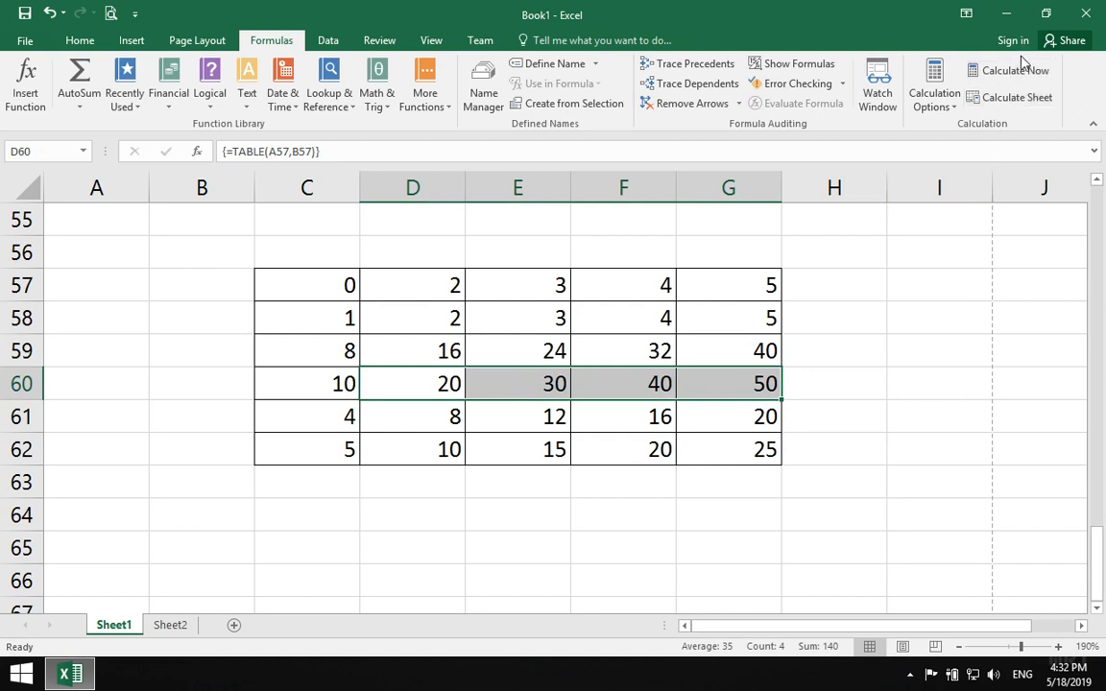
- Change the value in C61 to 50 and recalculate only the current sheet with Calculate Sheet
click(332, 427)
text(50)
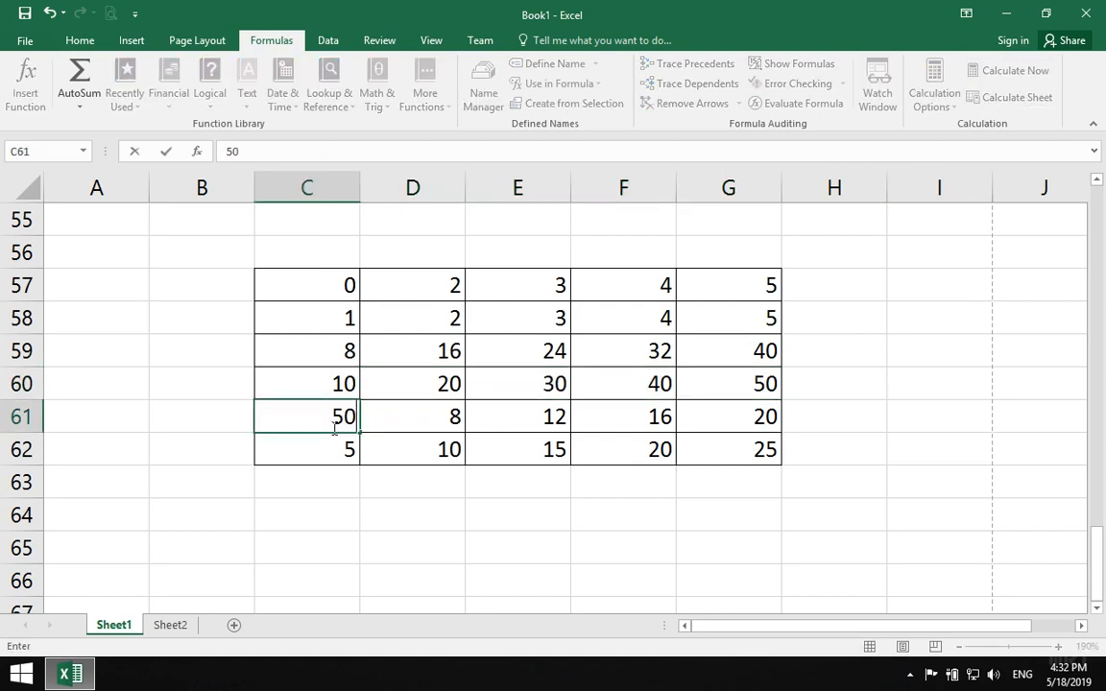
key(Return)
click(1004, 98)
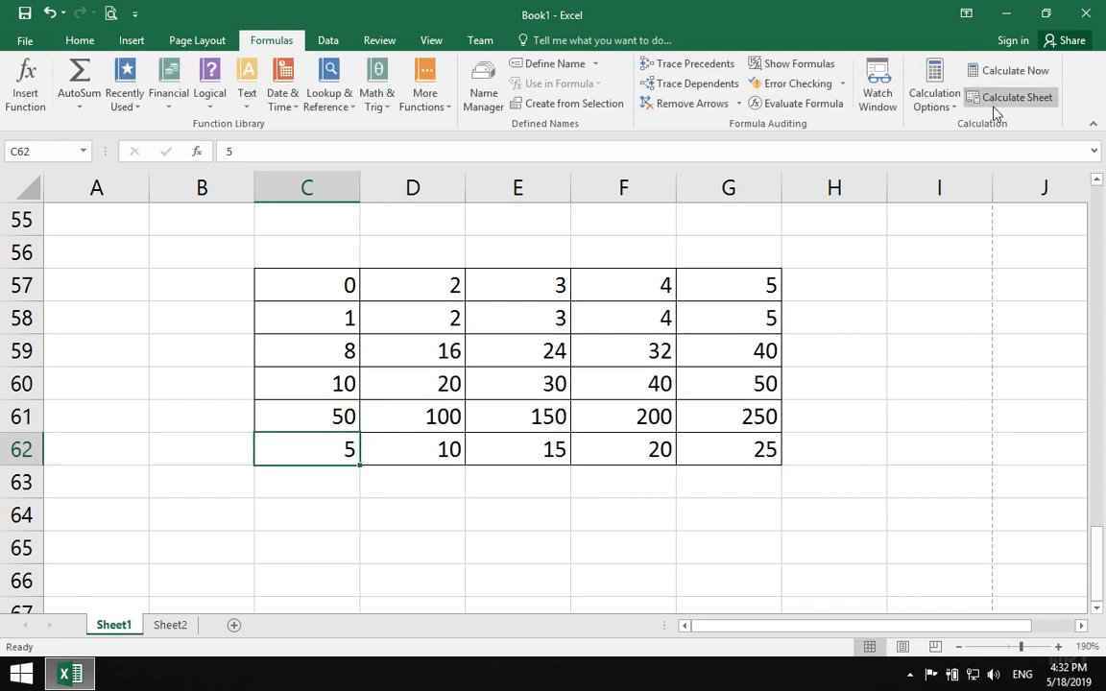
click(517, 494)
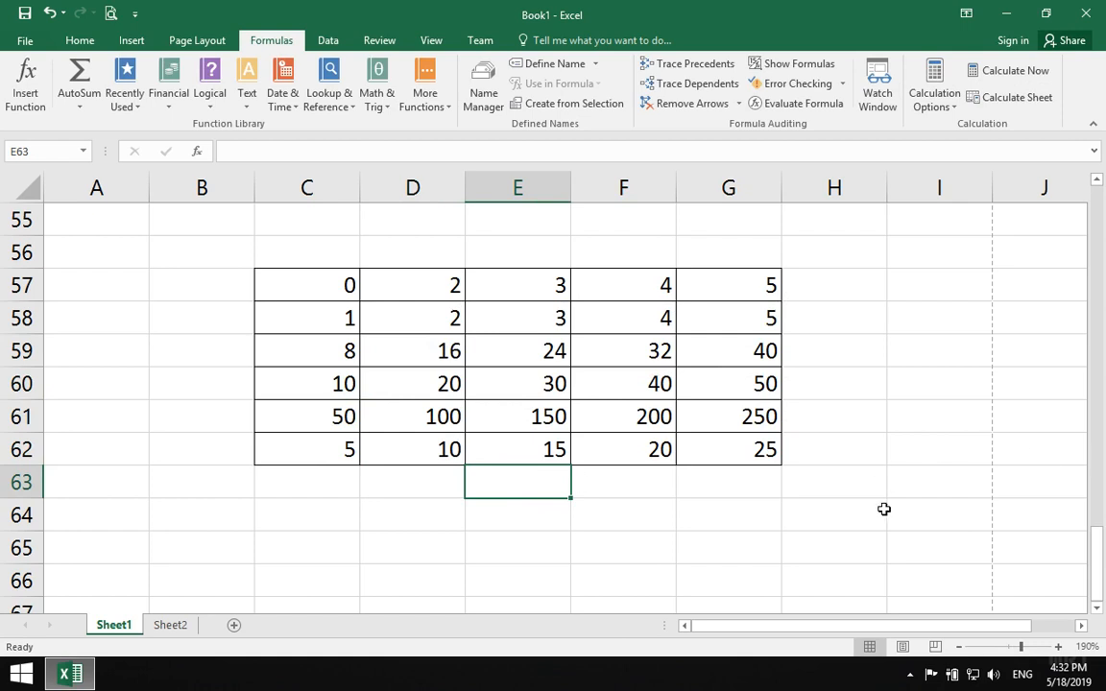
drag(884, 509, 108, 230)
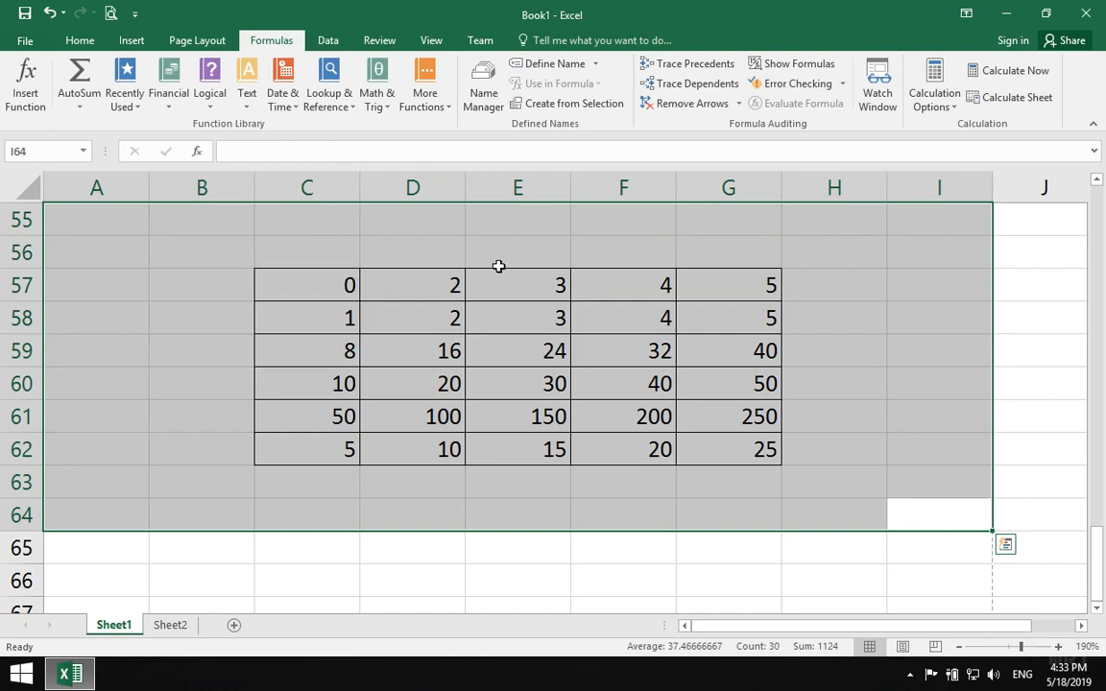
click(460, 264)
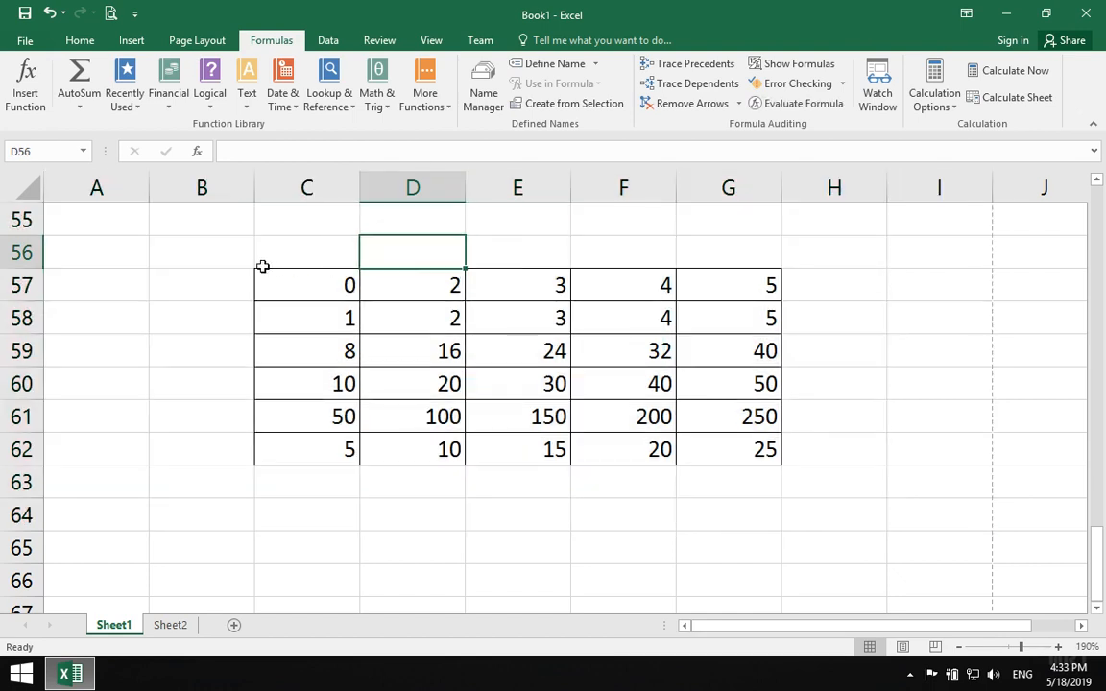